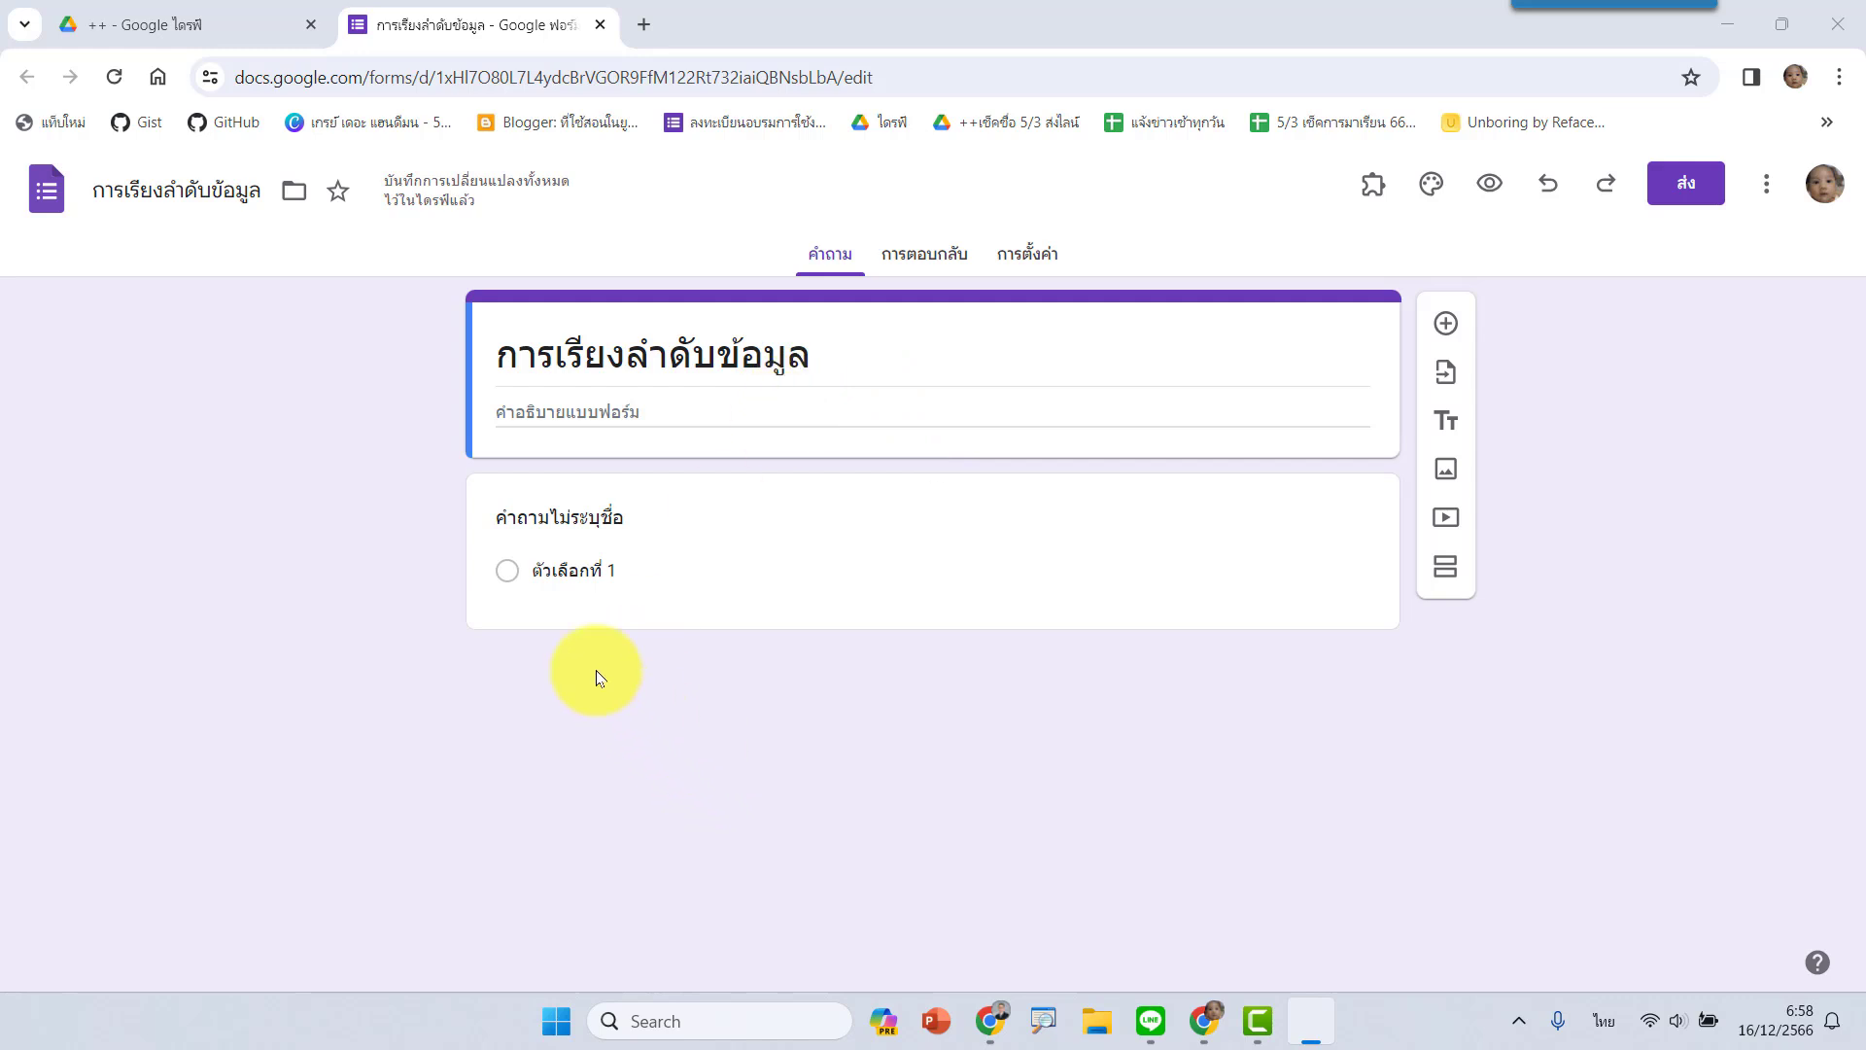
Rename the first question to ชื่อ and make it a short-answer question.
left_click(585, 539)
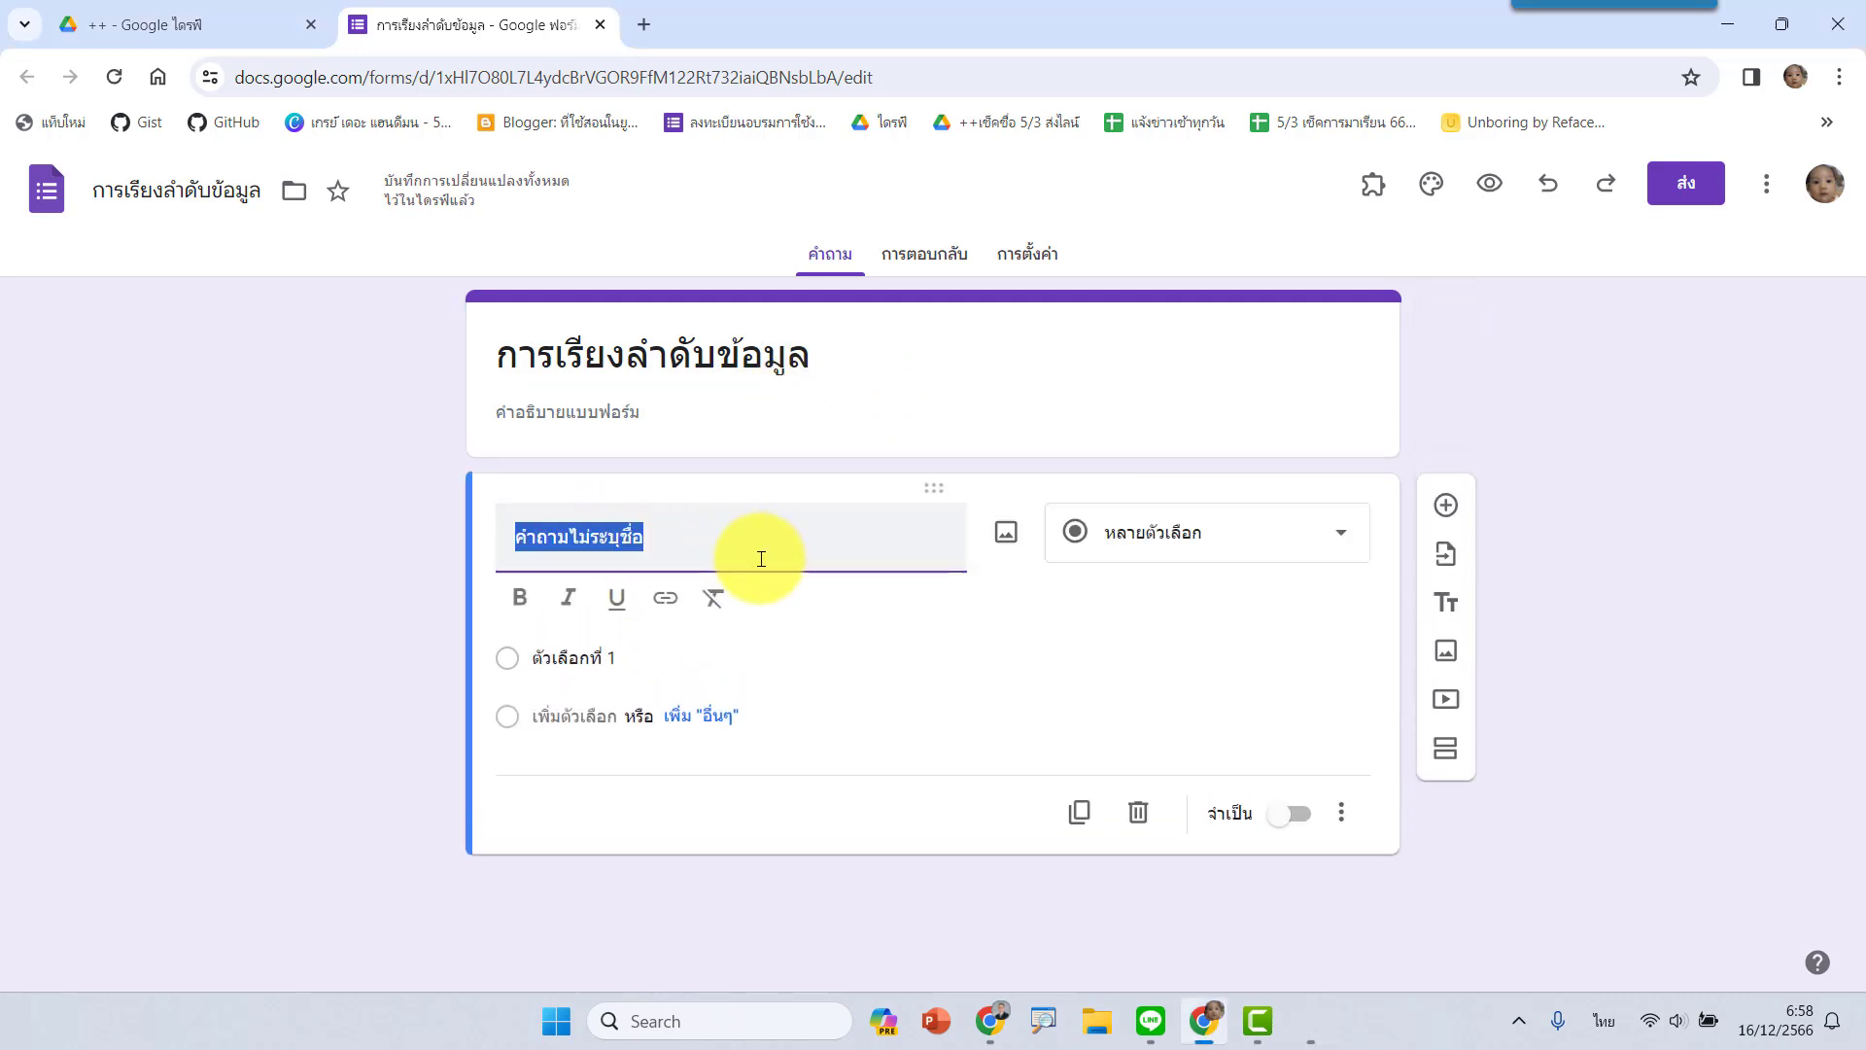
type("ช")
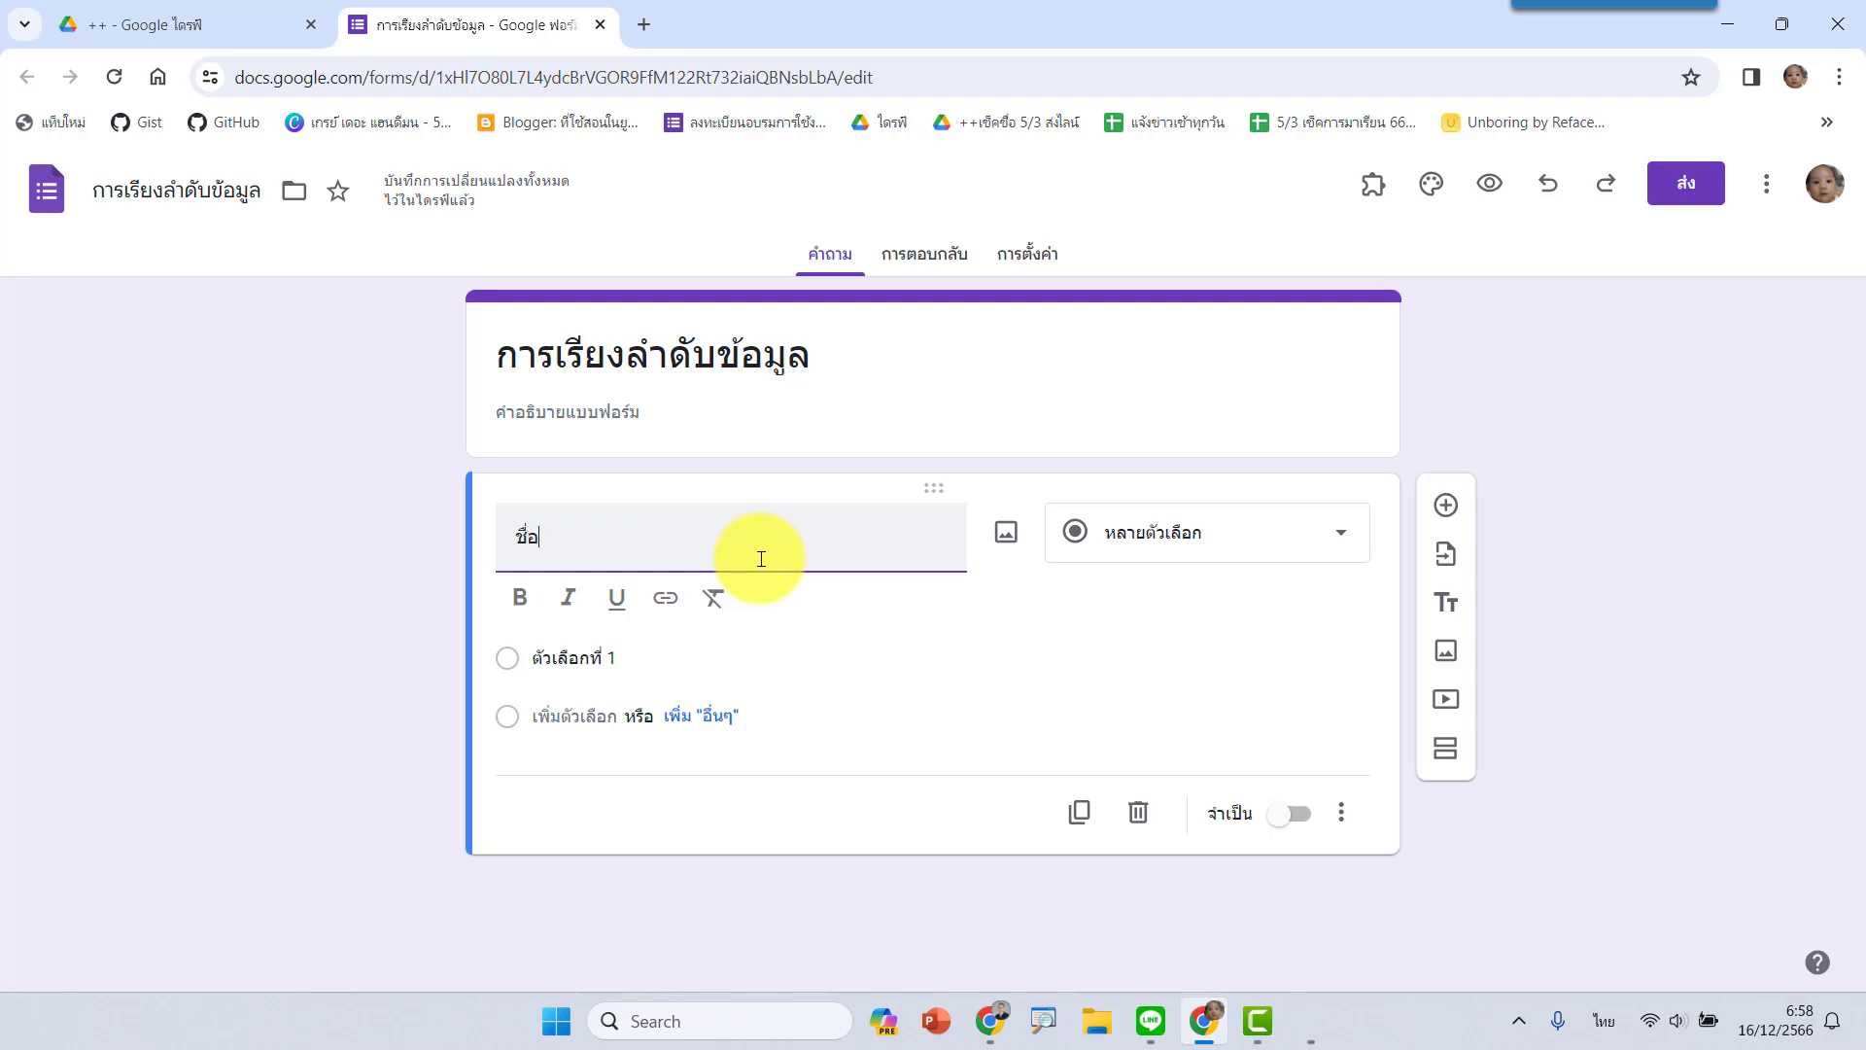
left_click(1265, 533)
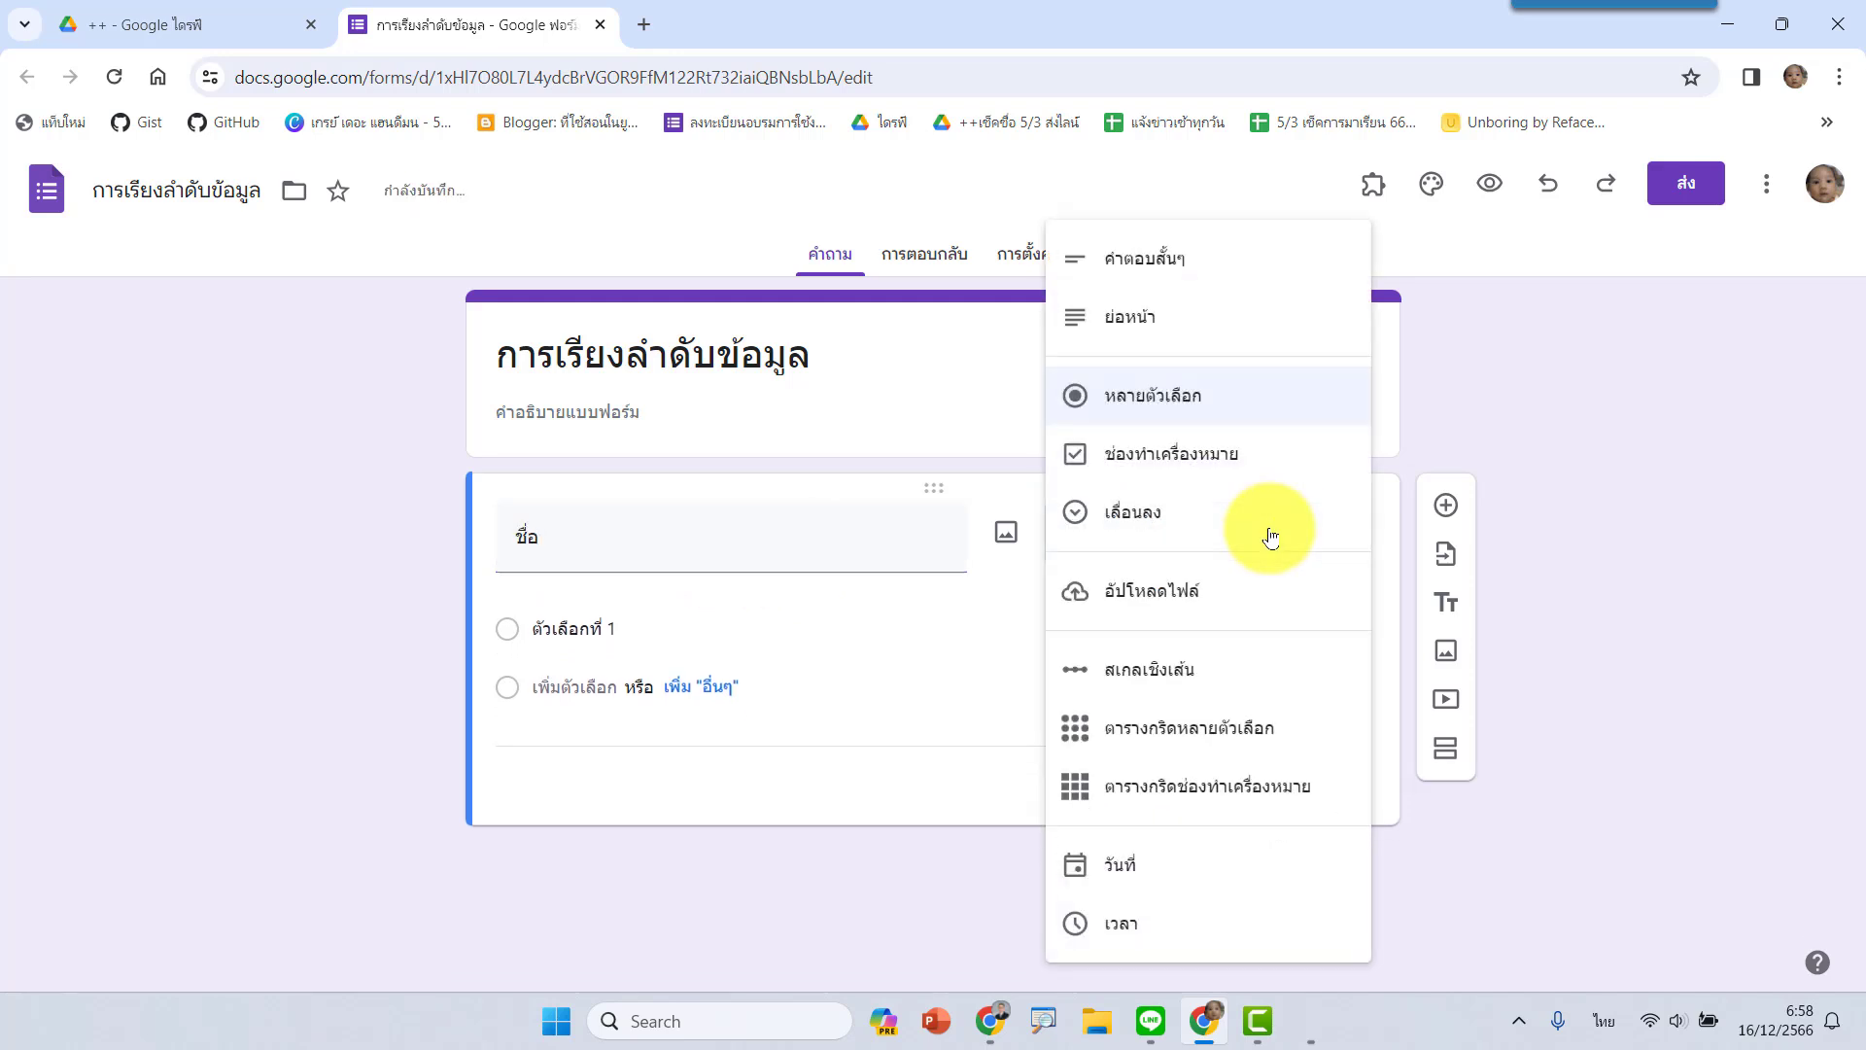
left_click(1198, 268)
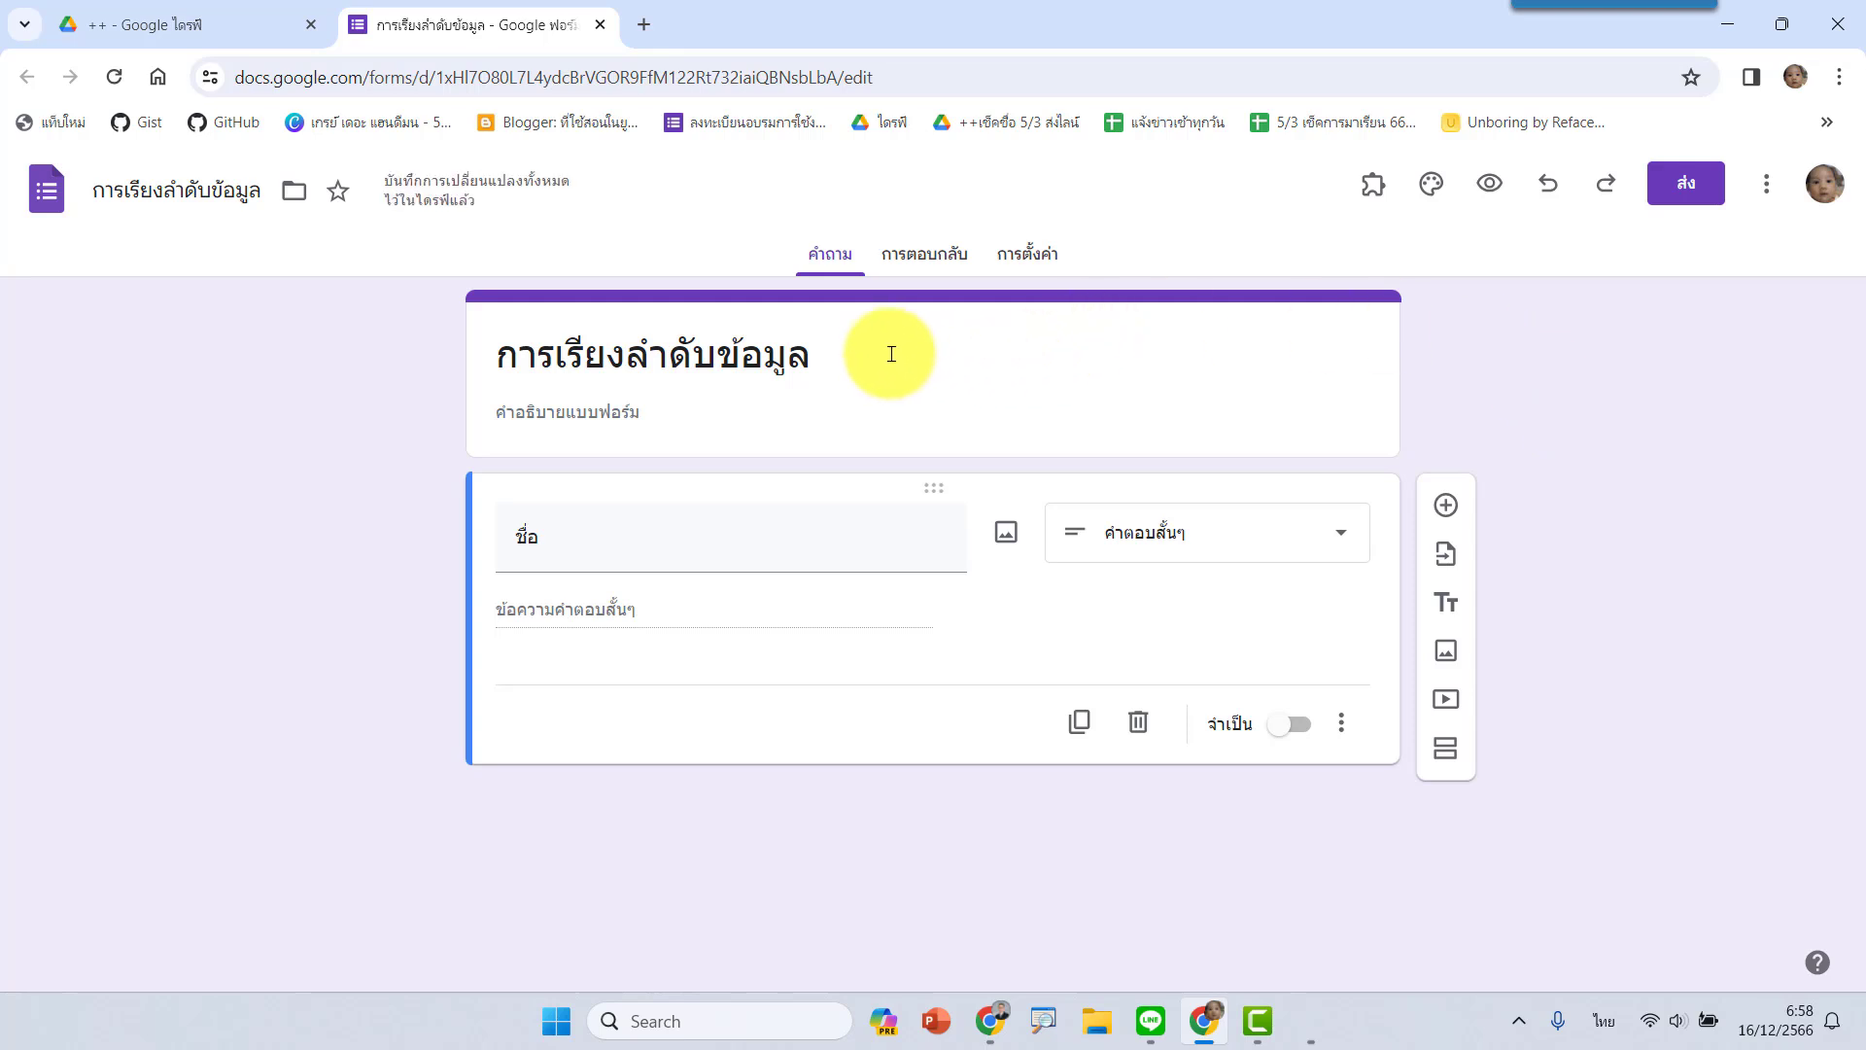
Link the form's responses to a new spreadsheet, 'การเรียงลำดับข้อมูล (การตอบกลับ)'.
left_click(920, 265)
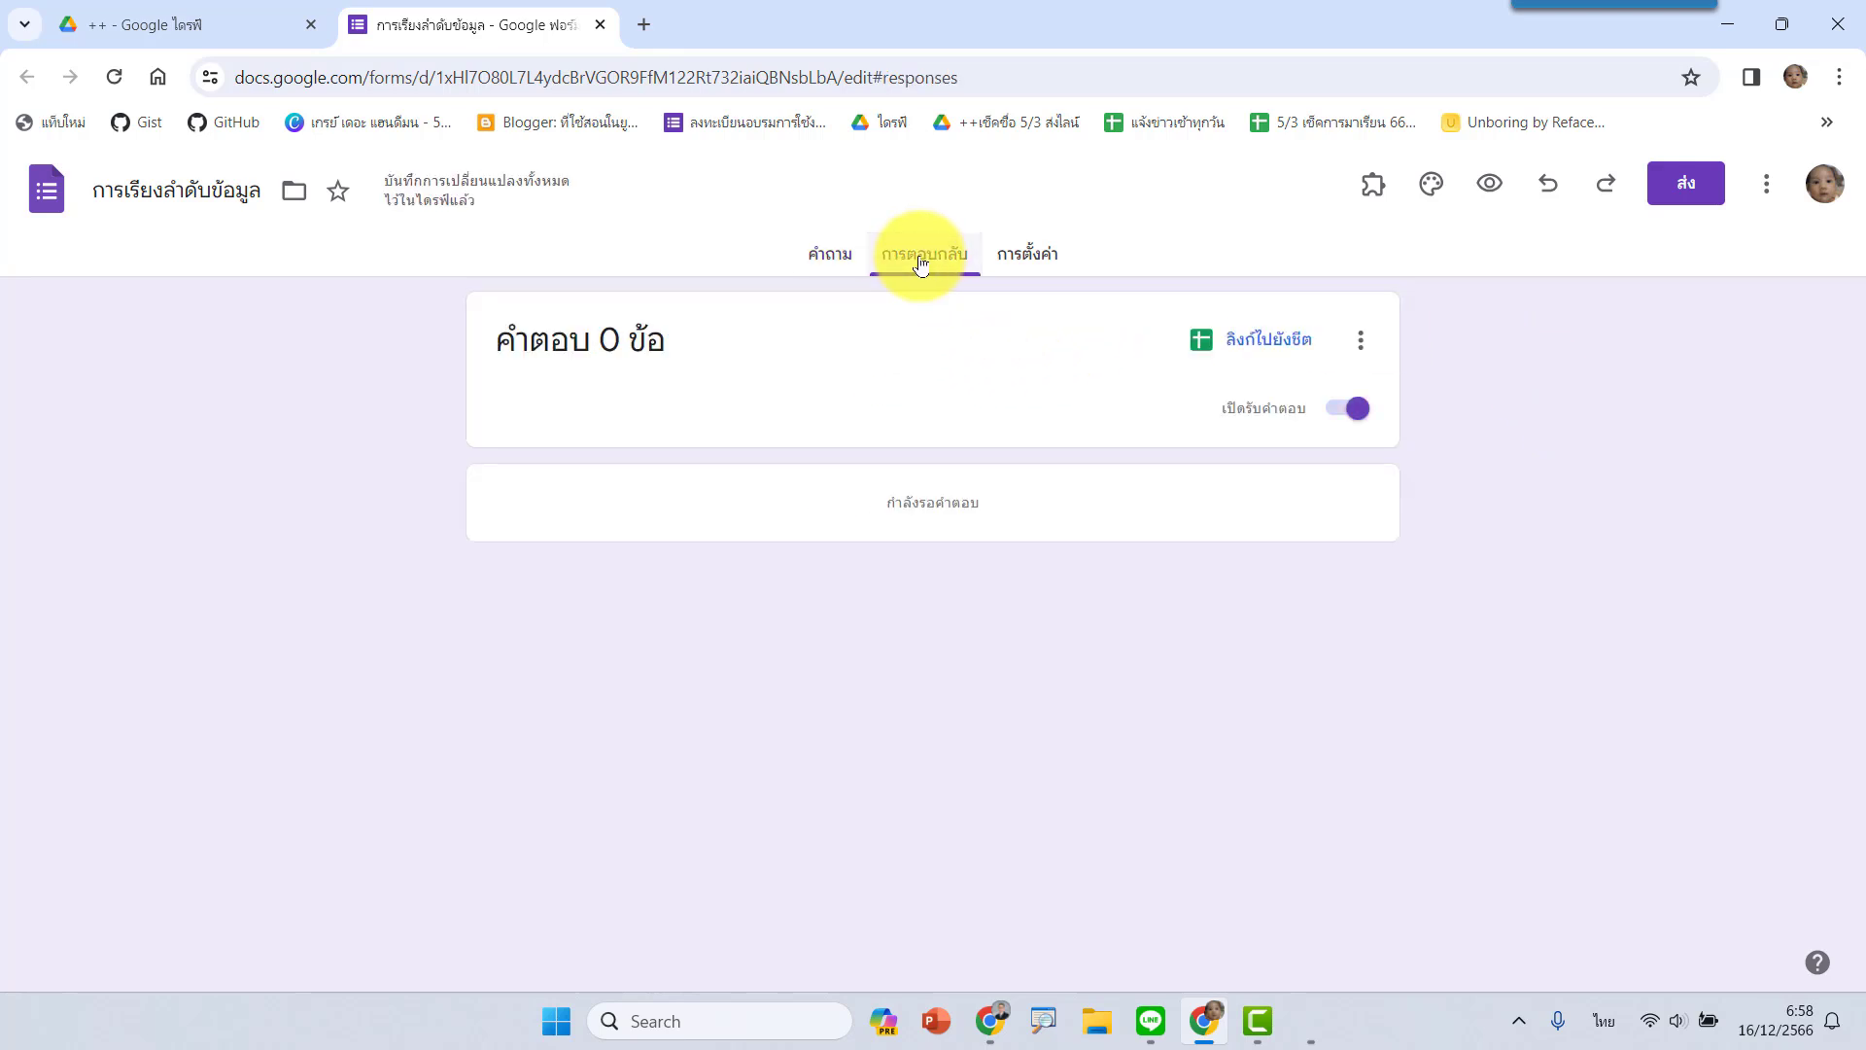
left_click(1264, 342)
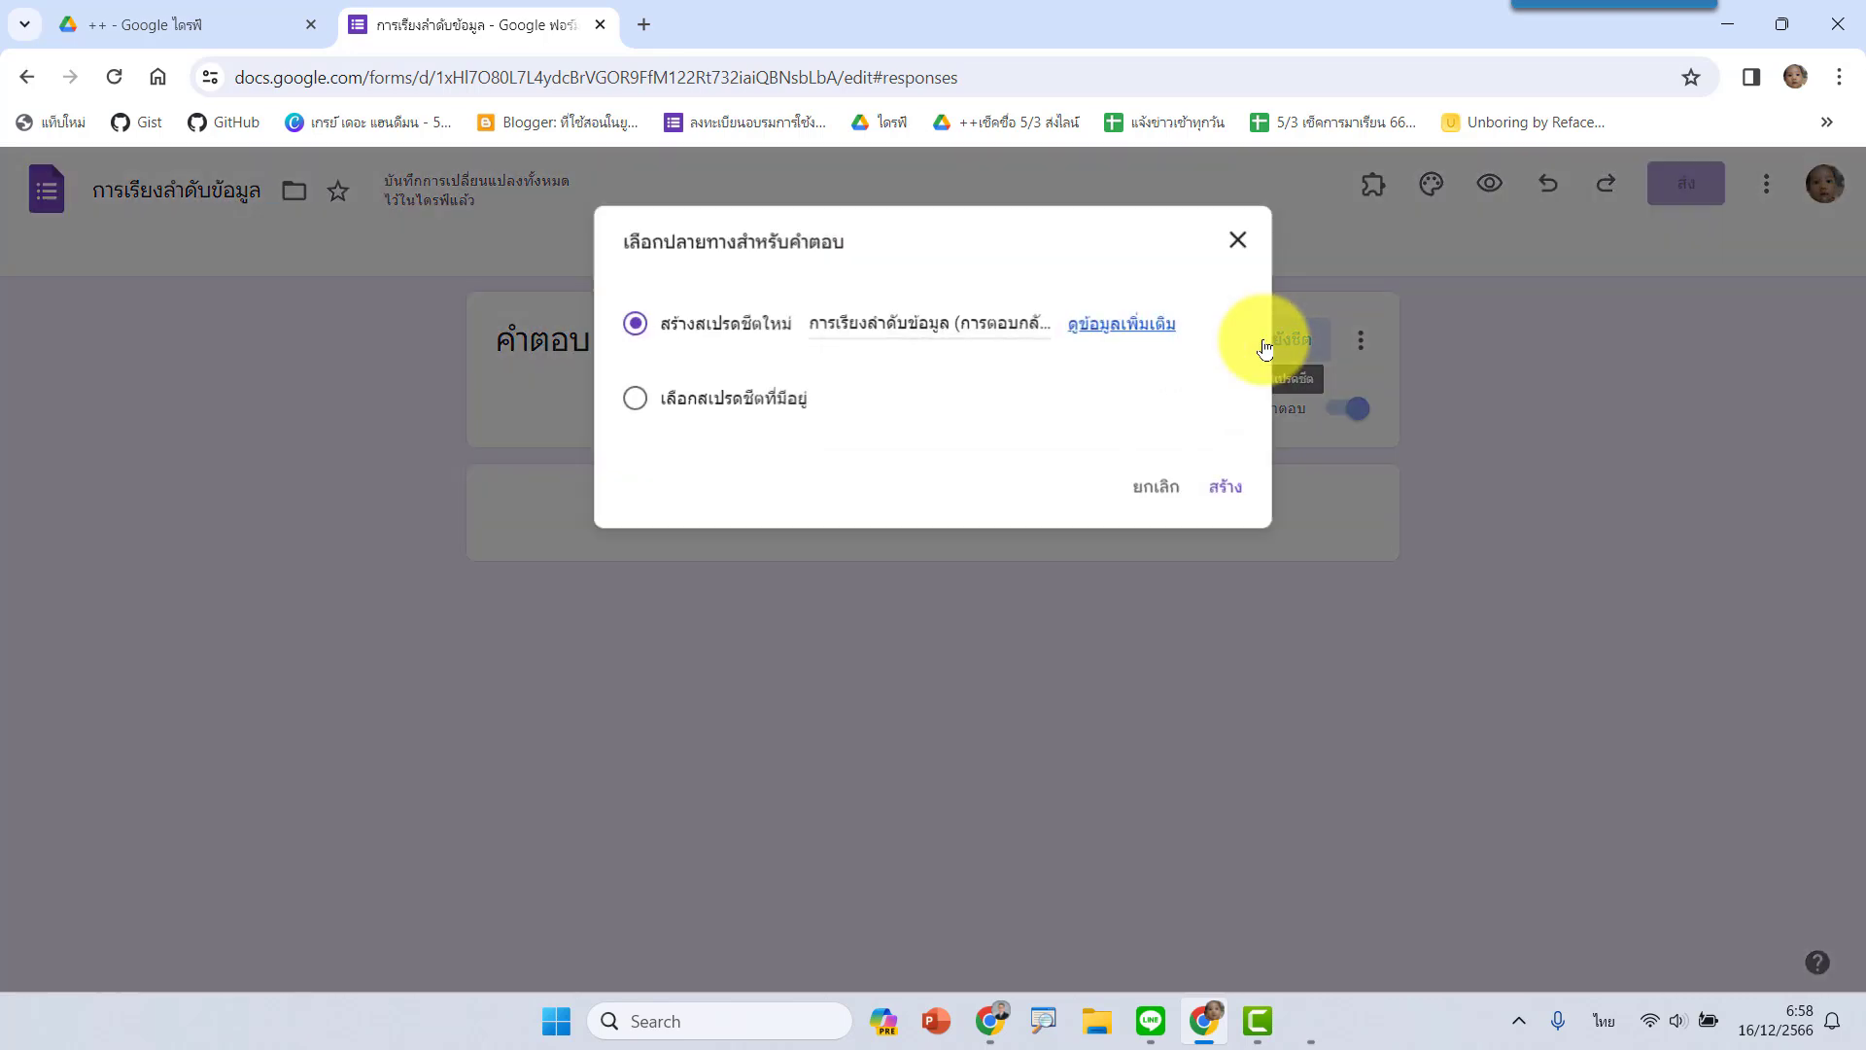
left_click(1224, 491)
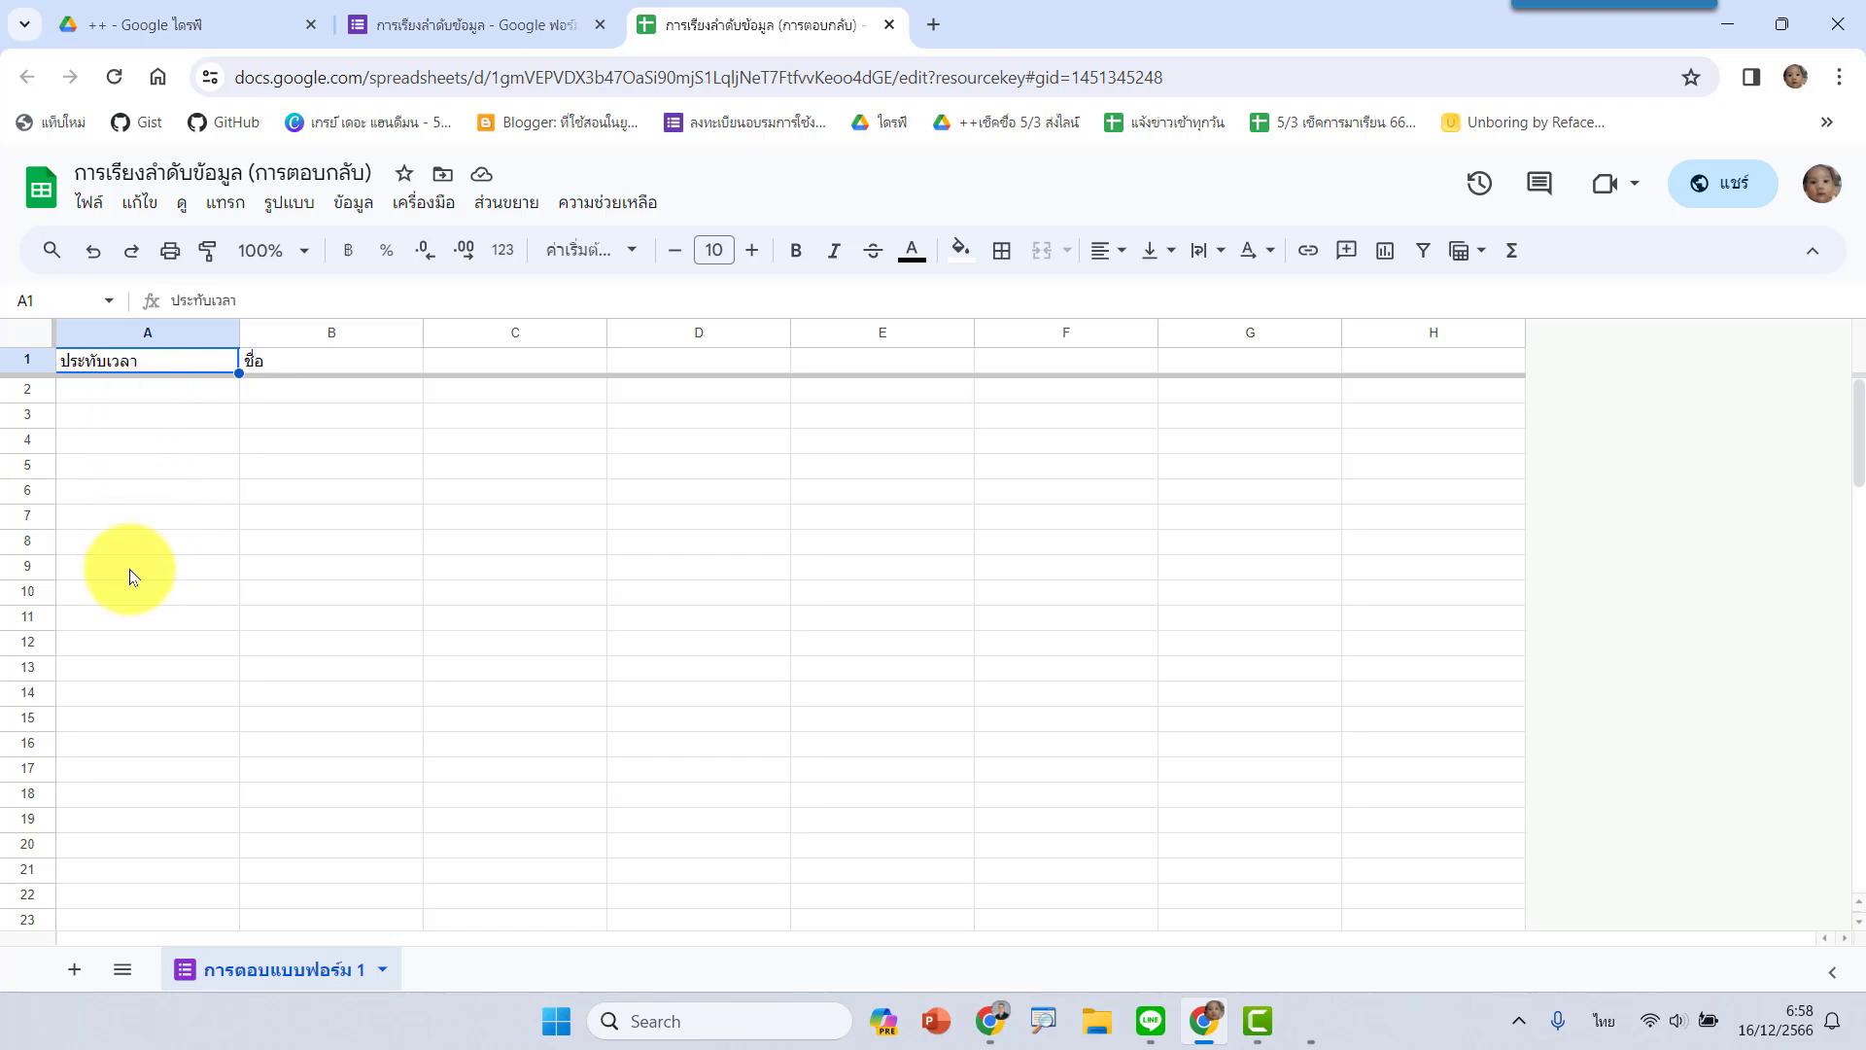
Open the live form, submit a first test response named ก, and check the sheet.
left_click(477, 24)
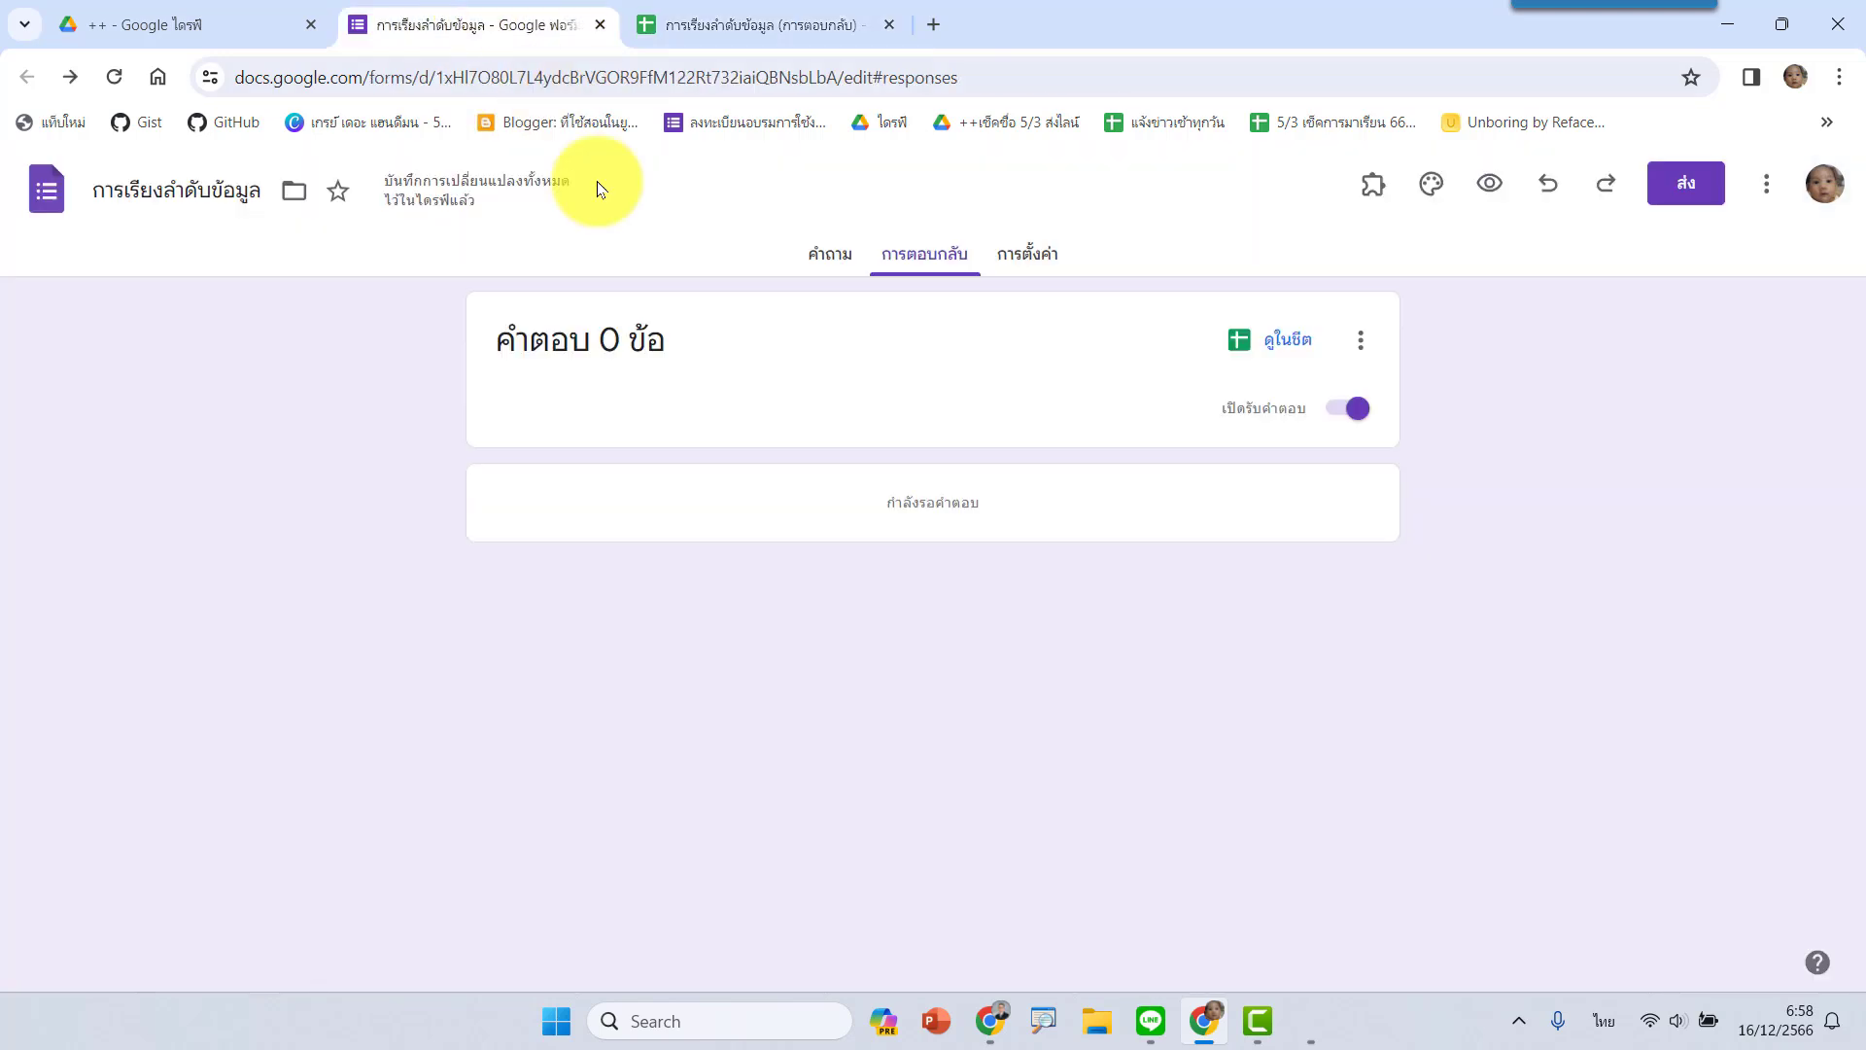
left_click(1489, 183)
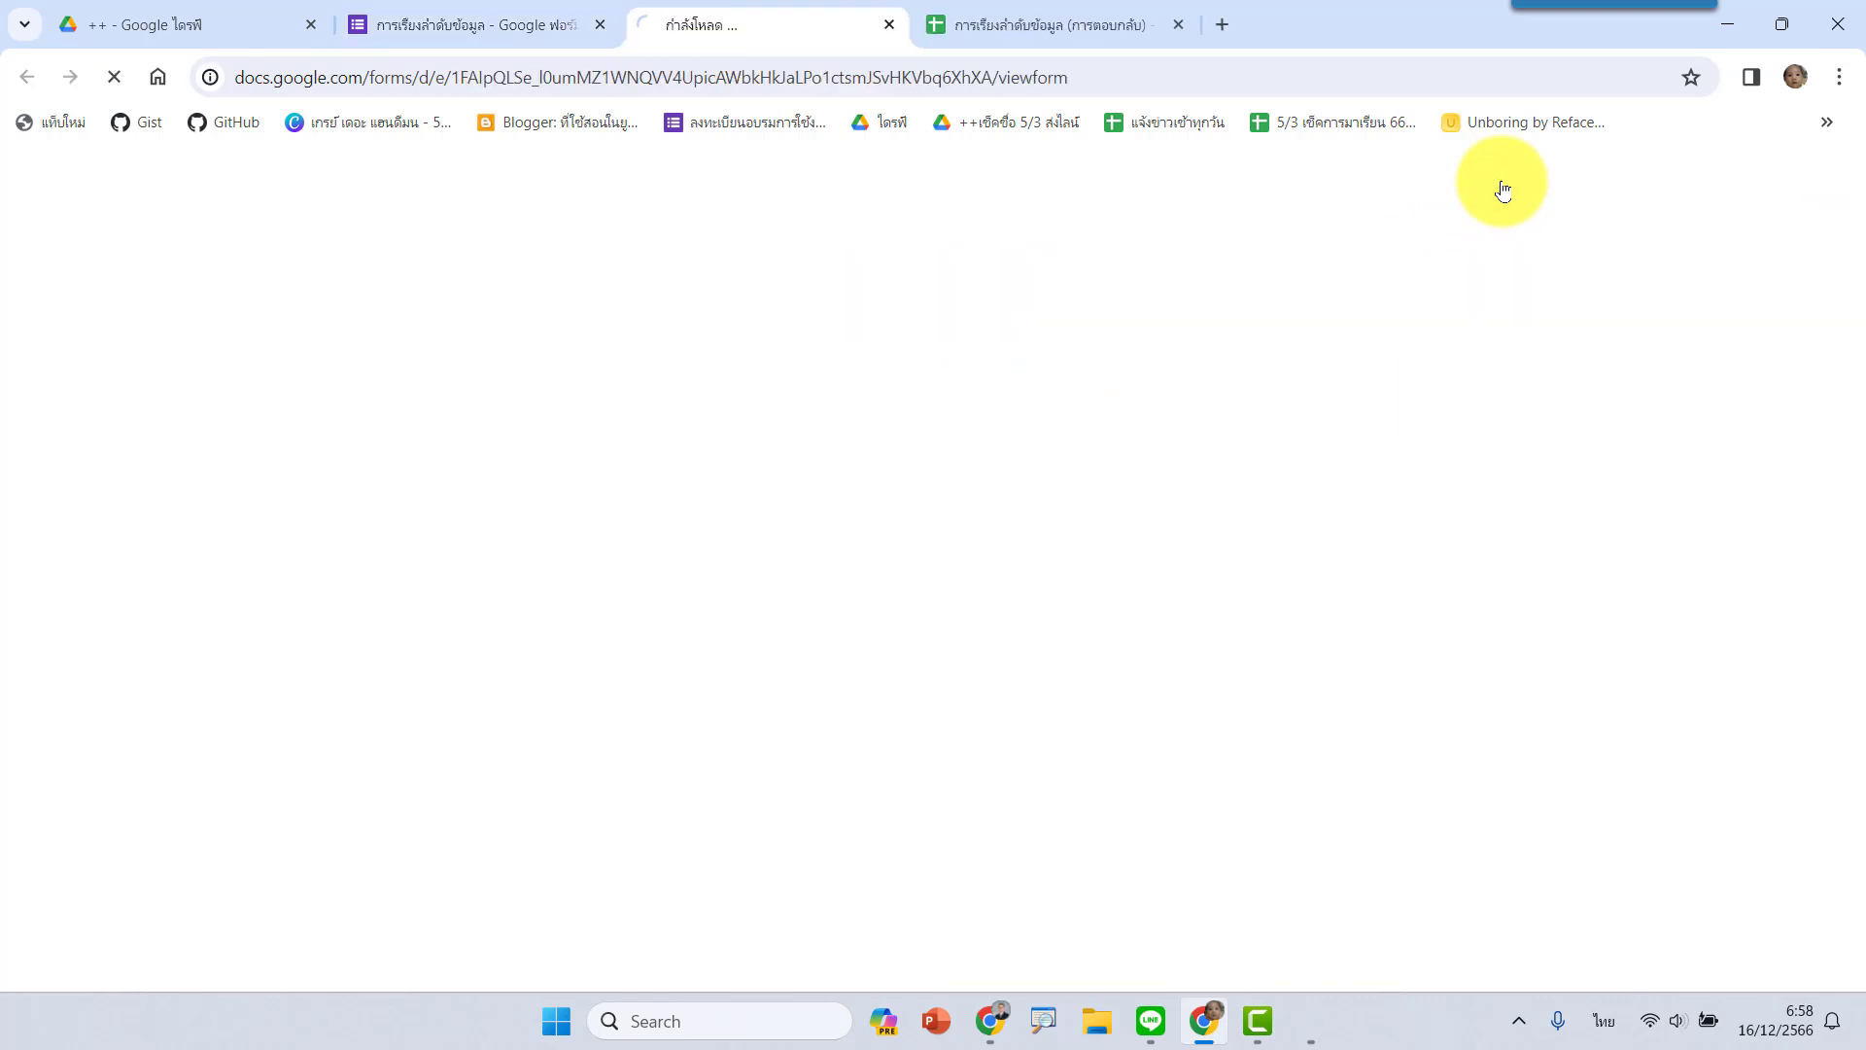
left_click(715, 478)
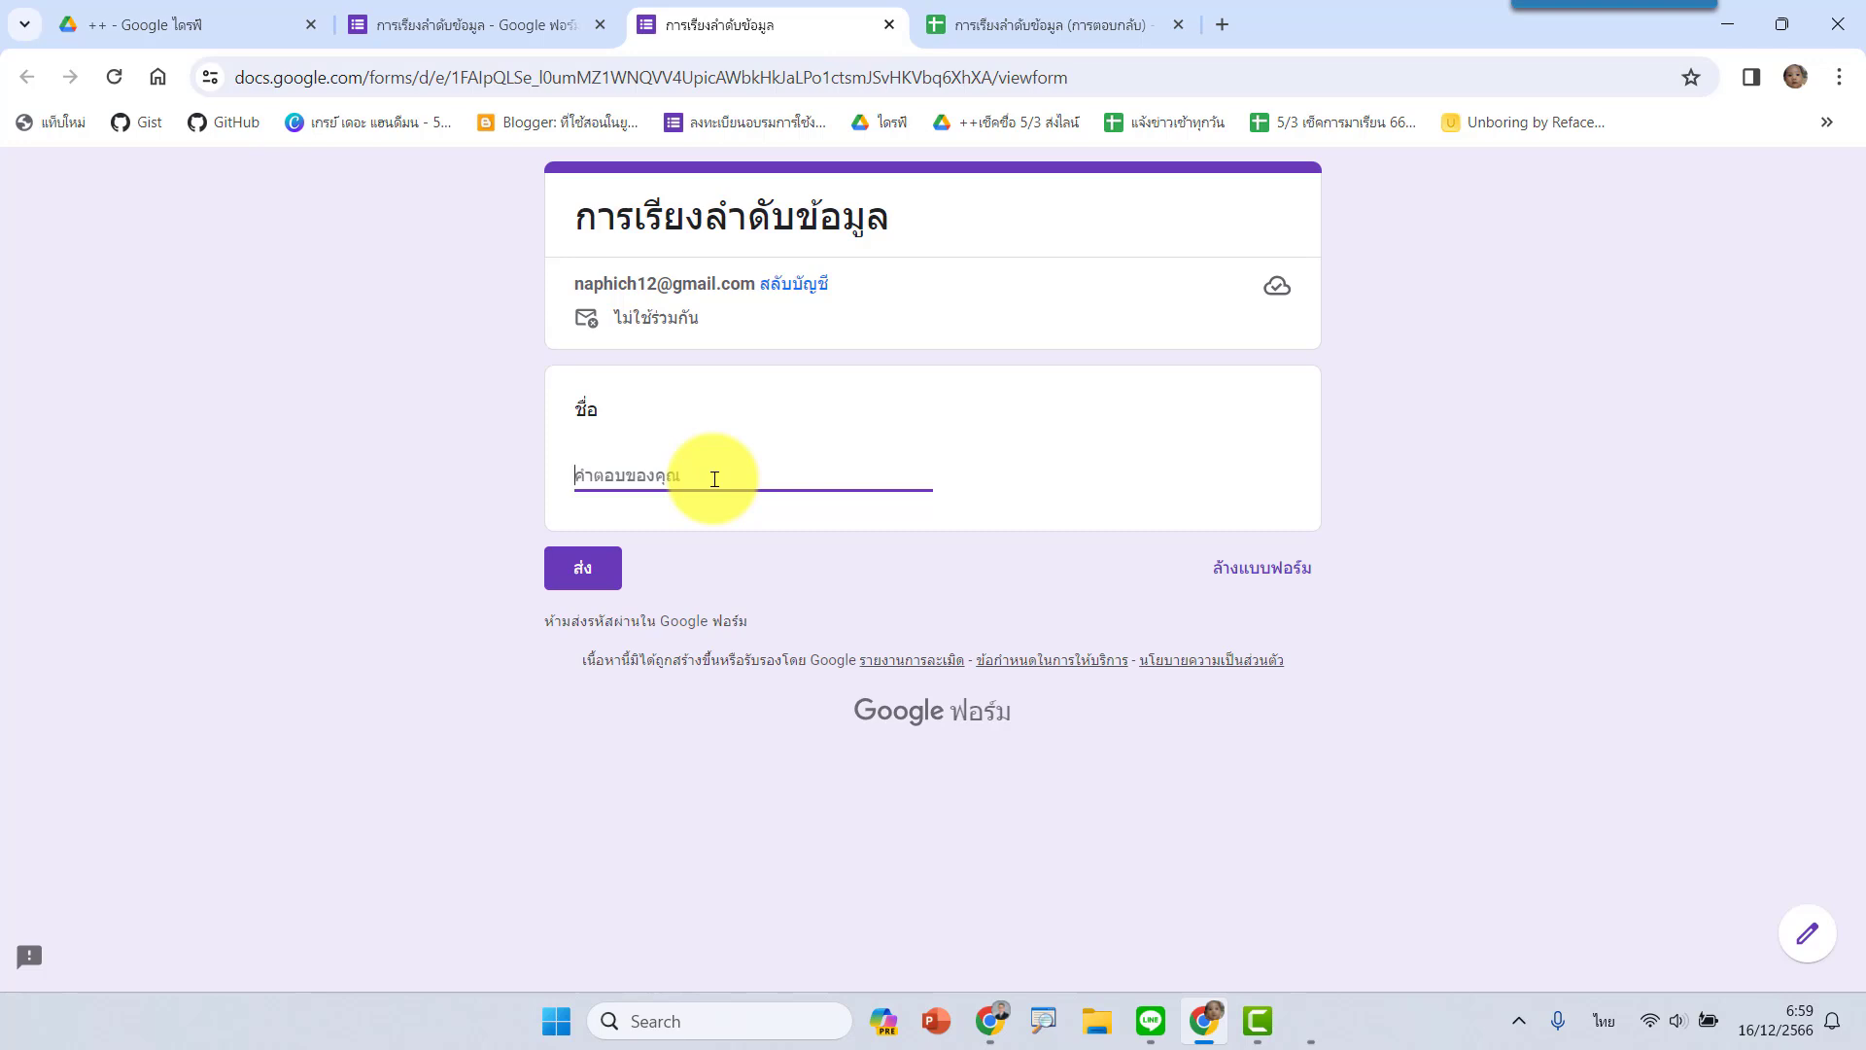
key("grave")
type("d")
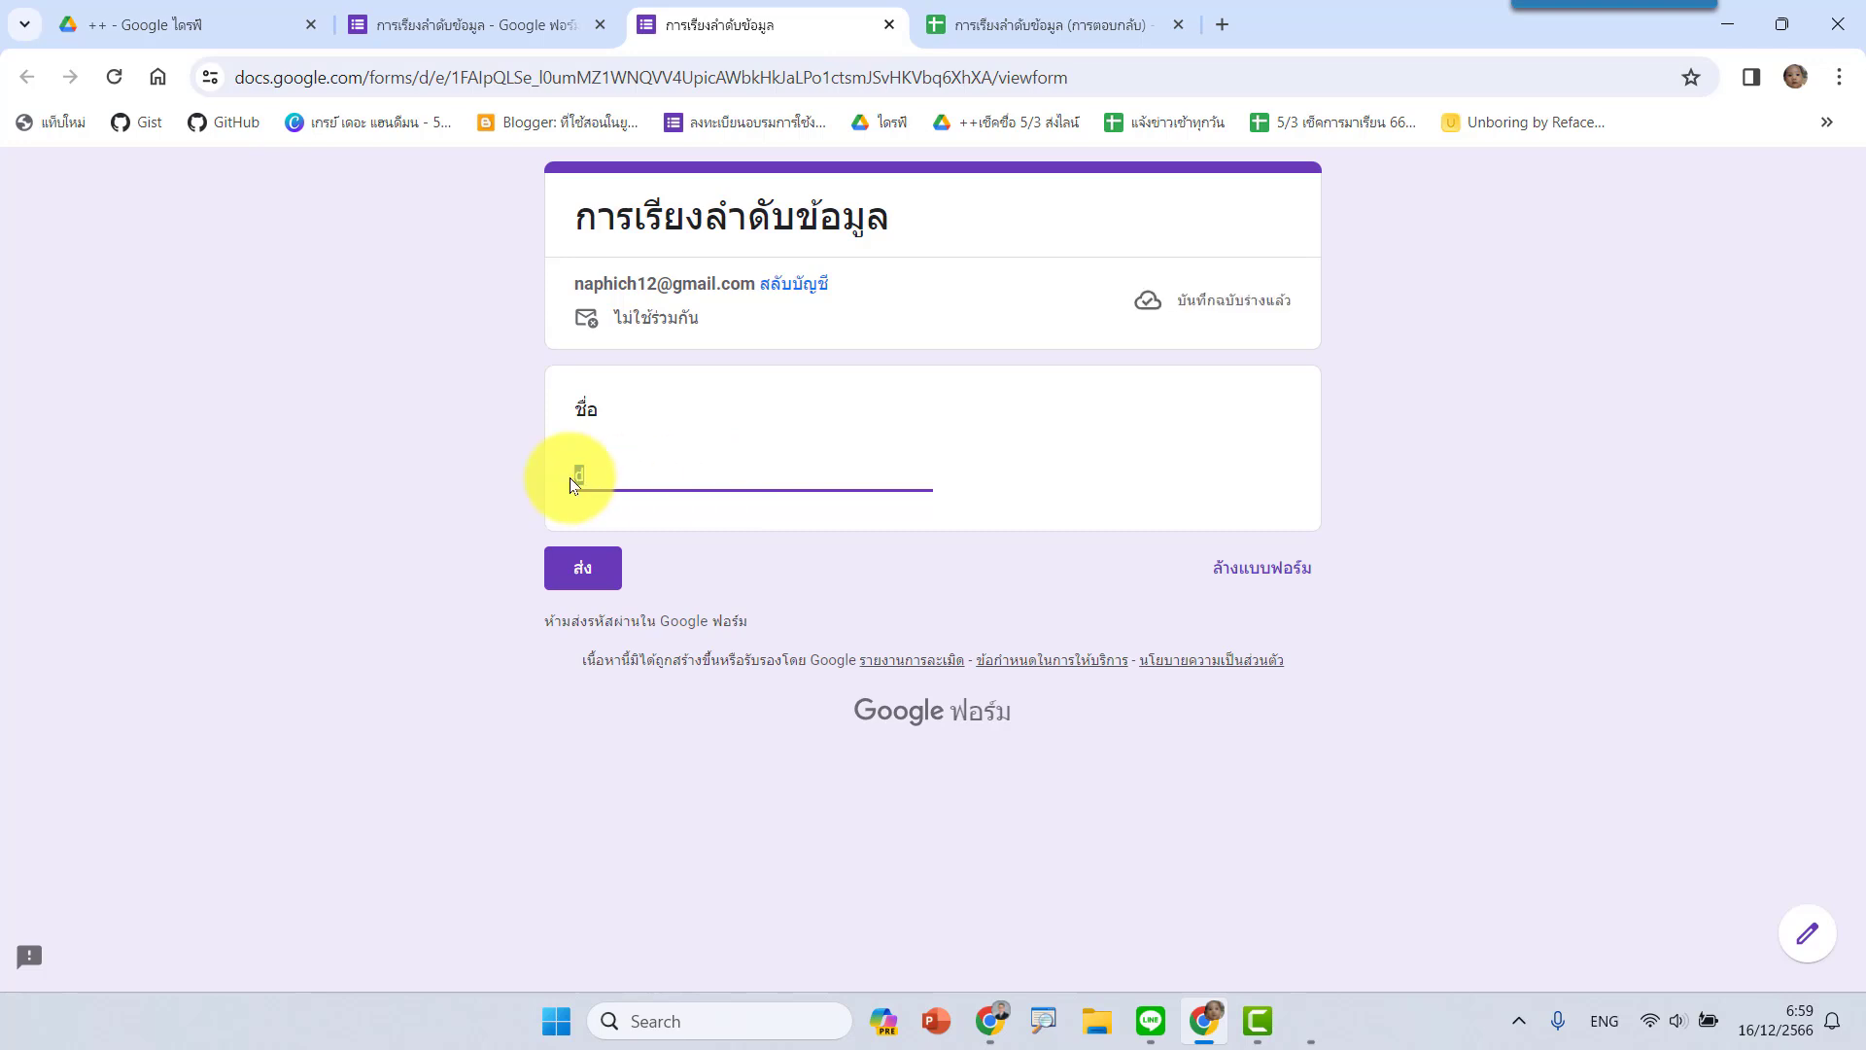
key("grave")
type("ก")
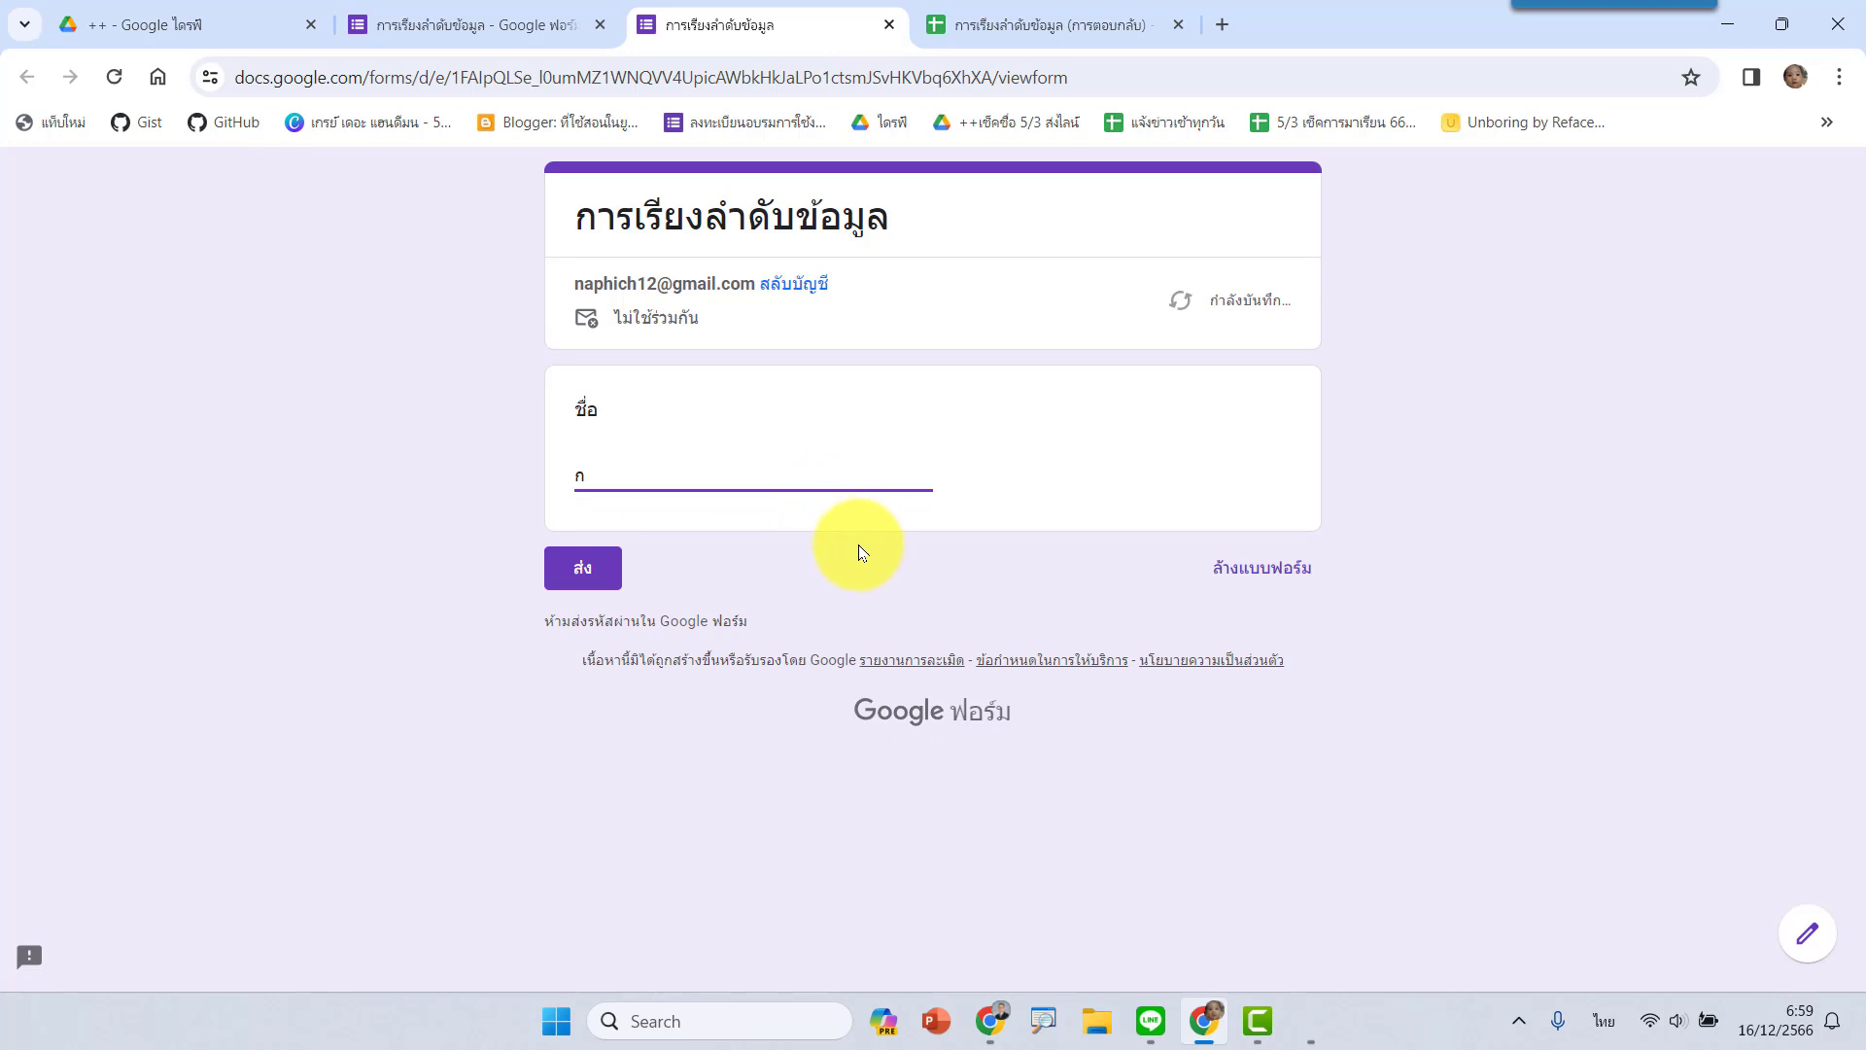
left_click(584, 571)
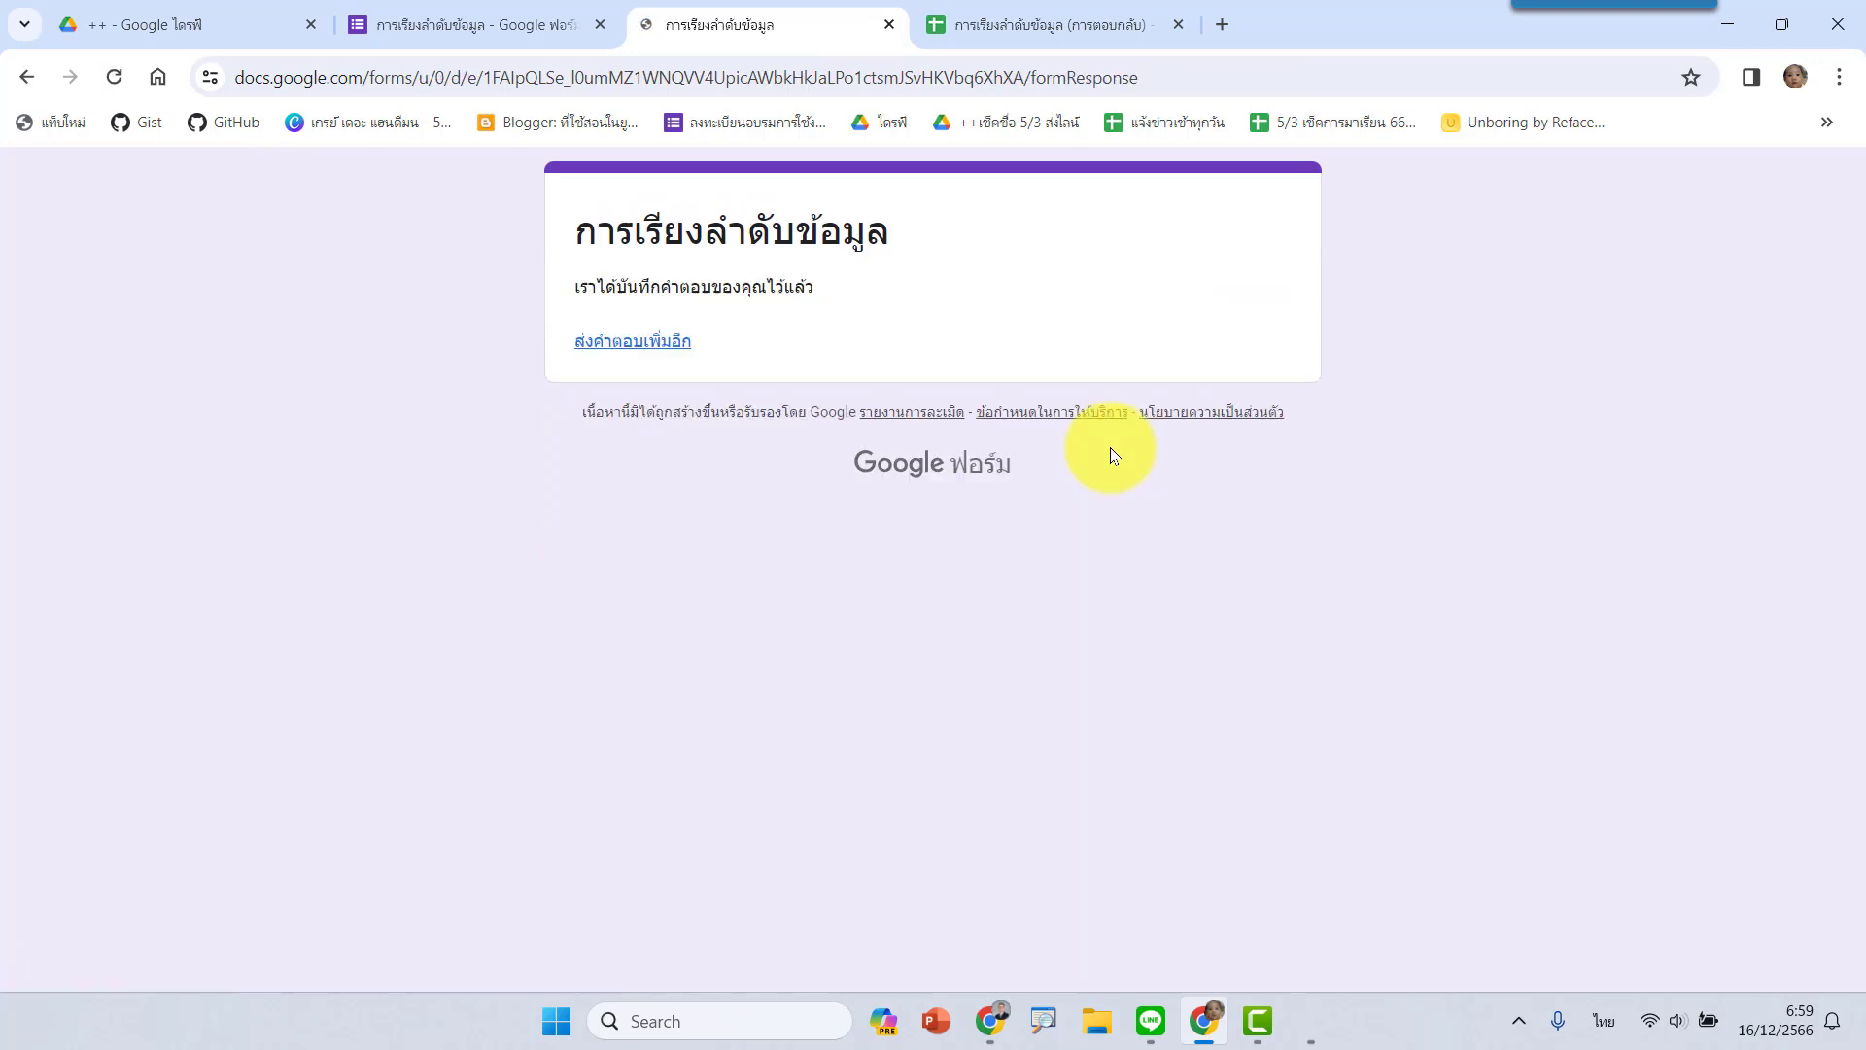
left_click(1019, 19)
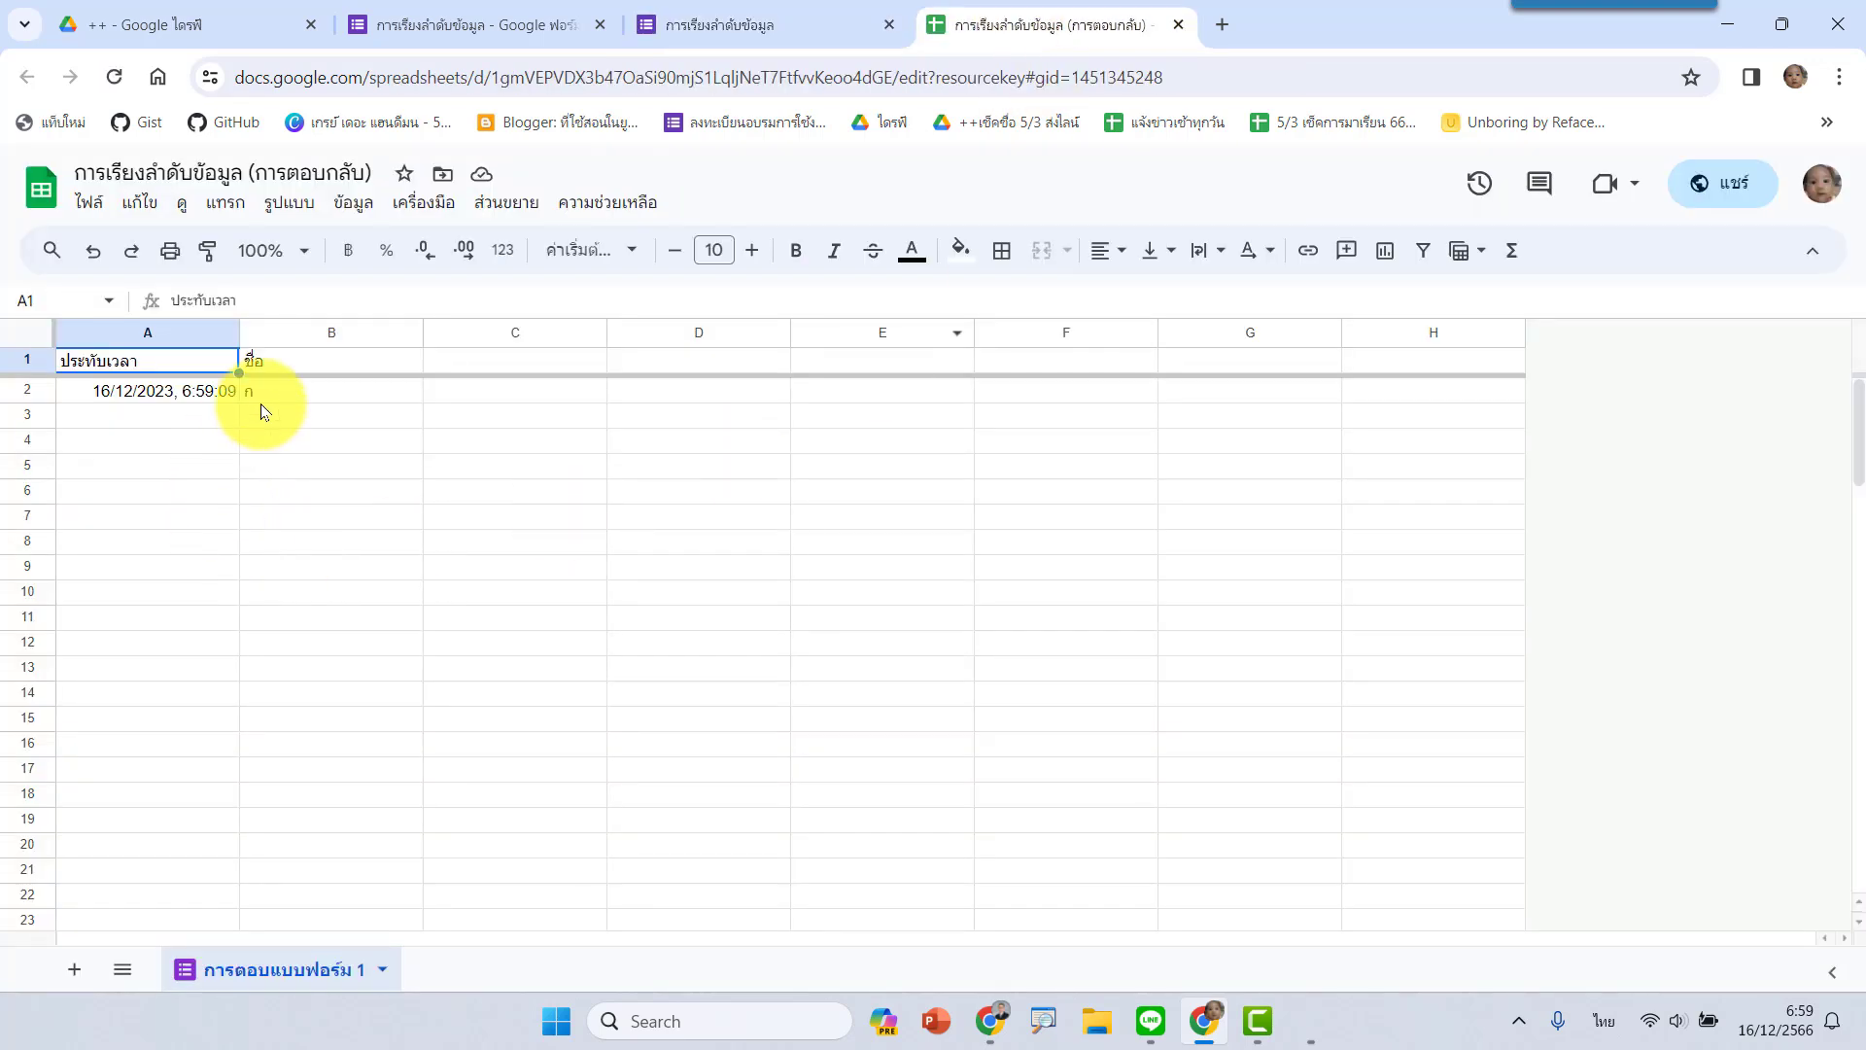
Submit a second test response named ข and return to the spreadsheet.
left_click(816, 28)
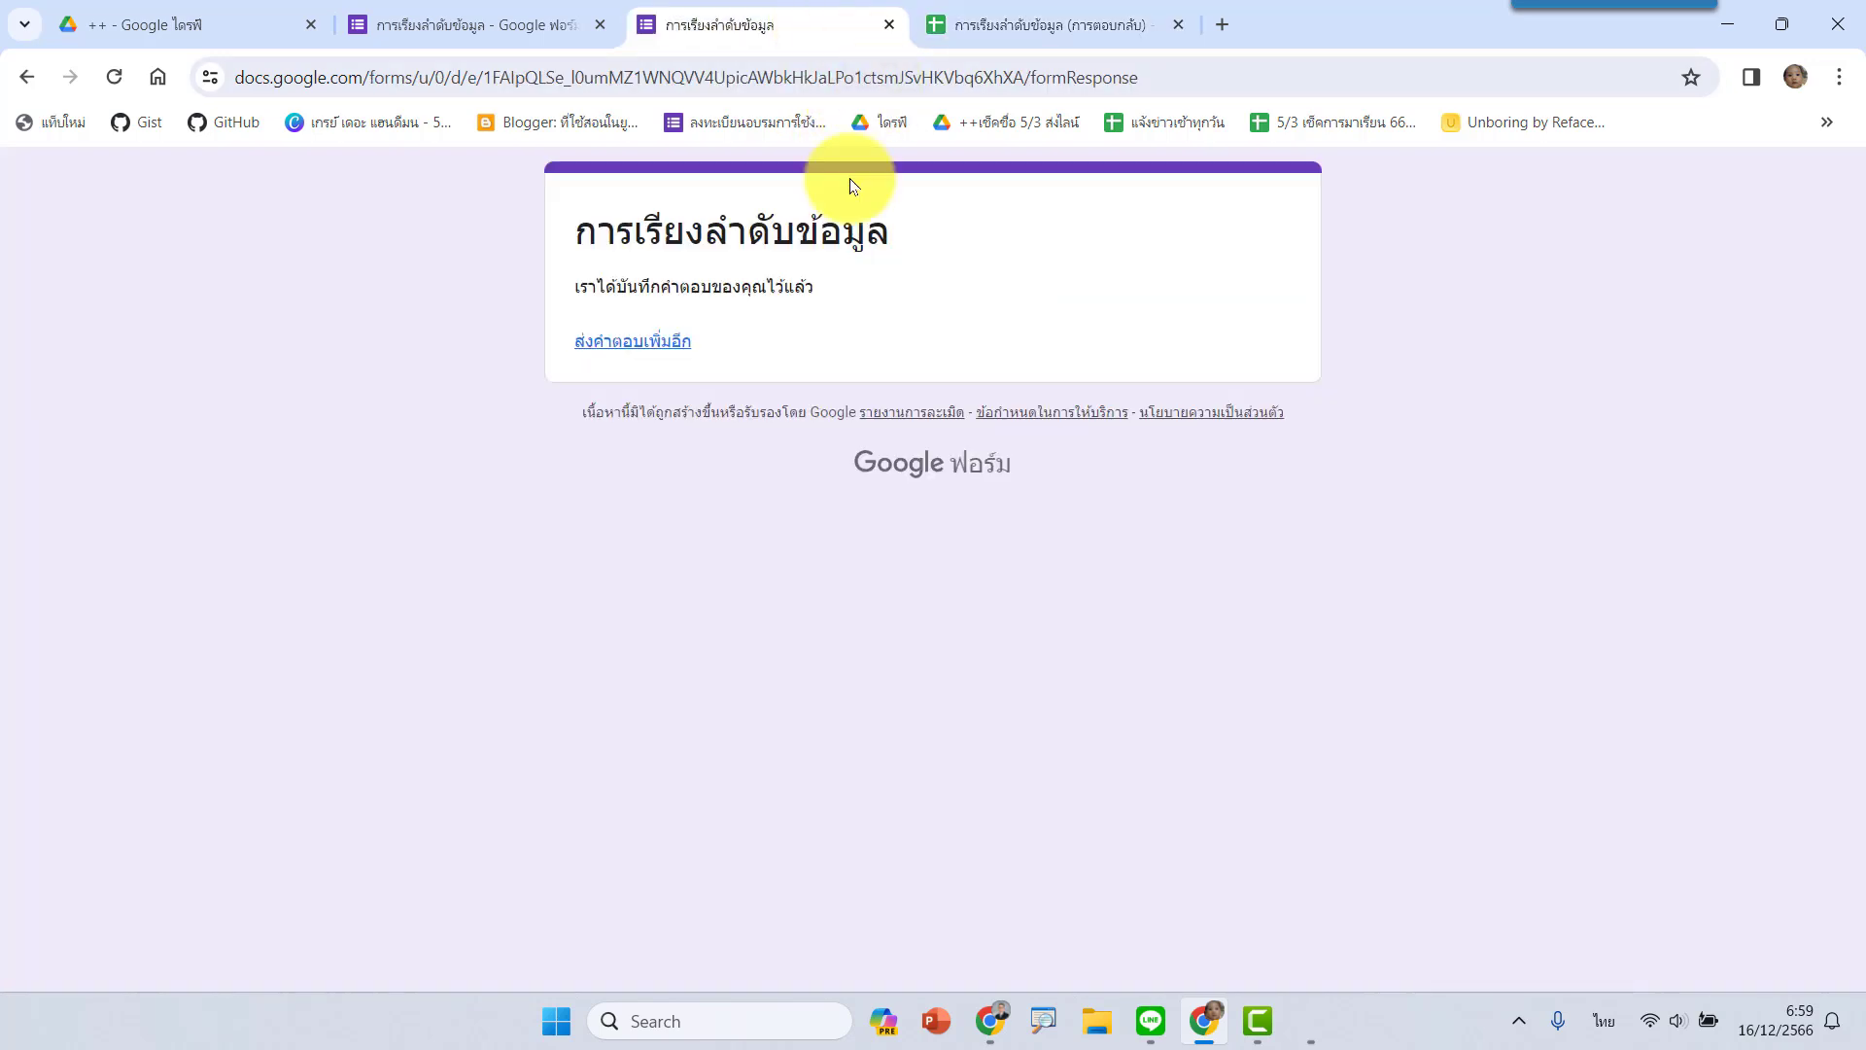
left_click(620, 343)
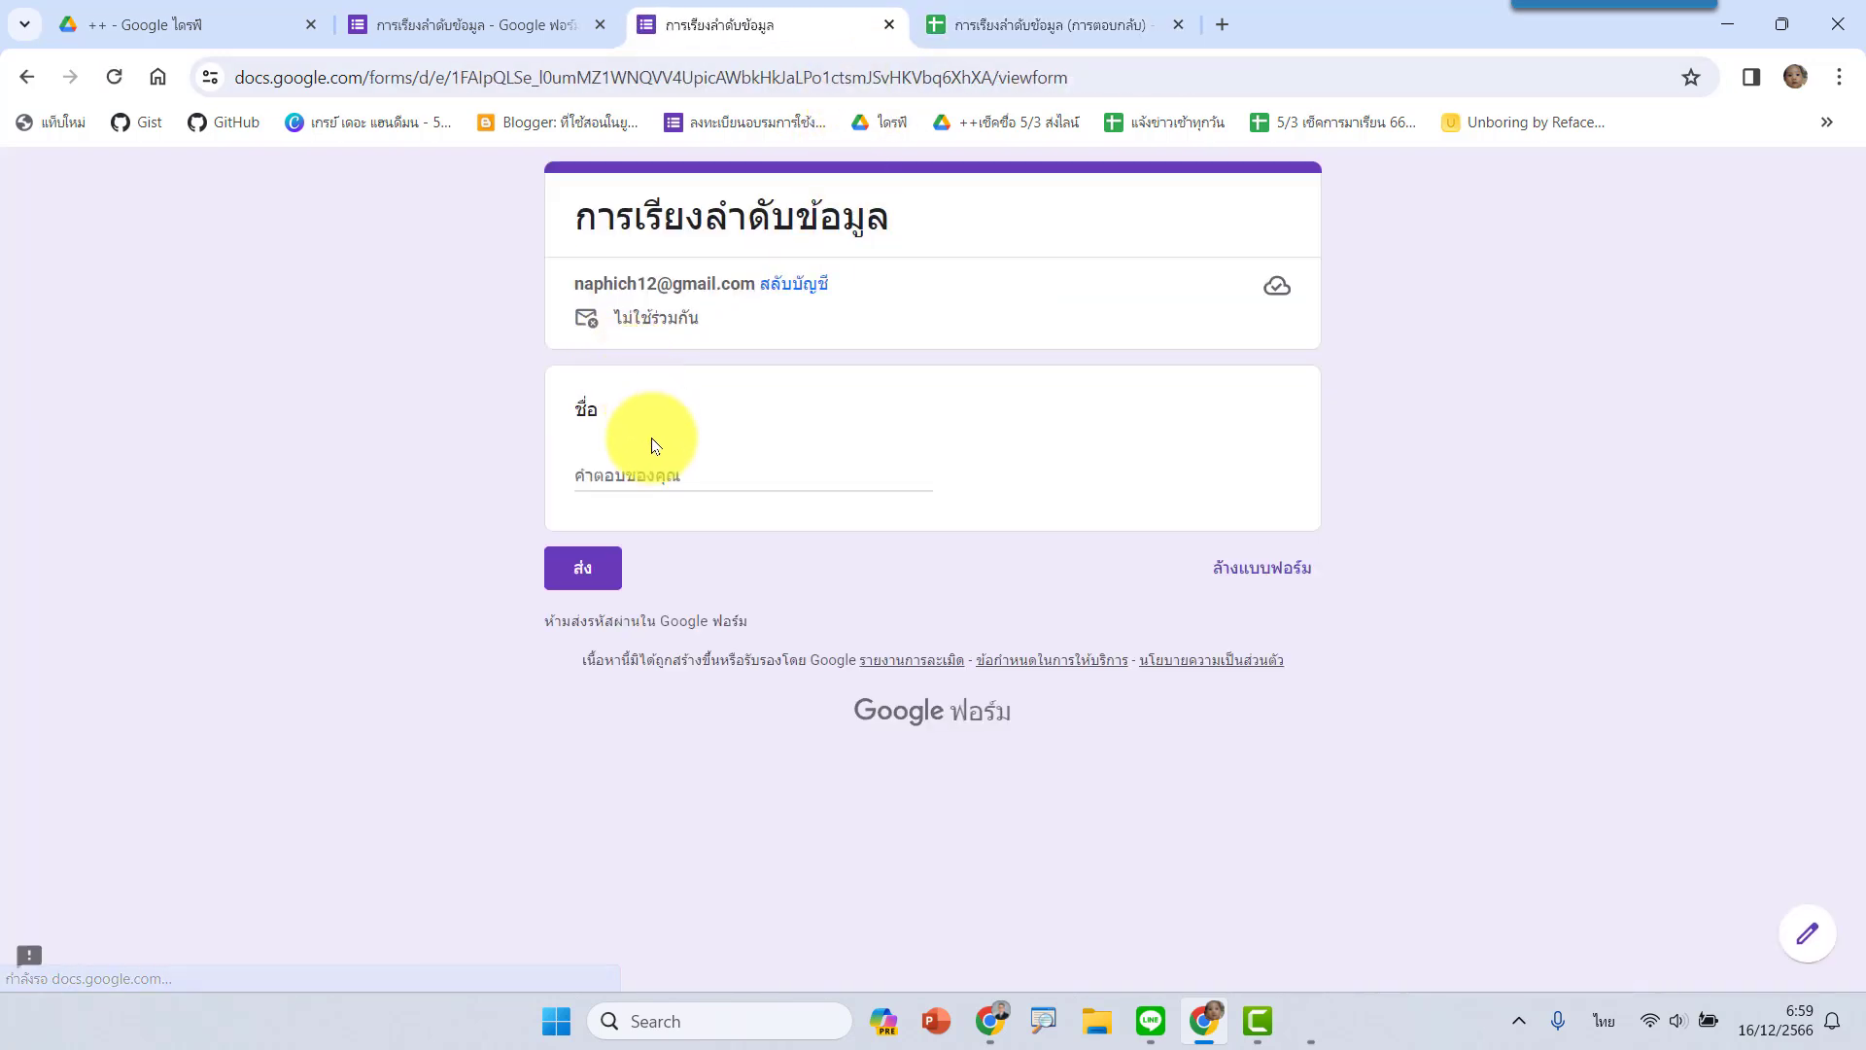
left_click(635, 475)
type("ข")
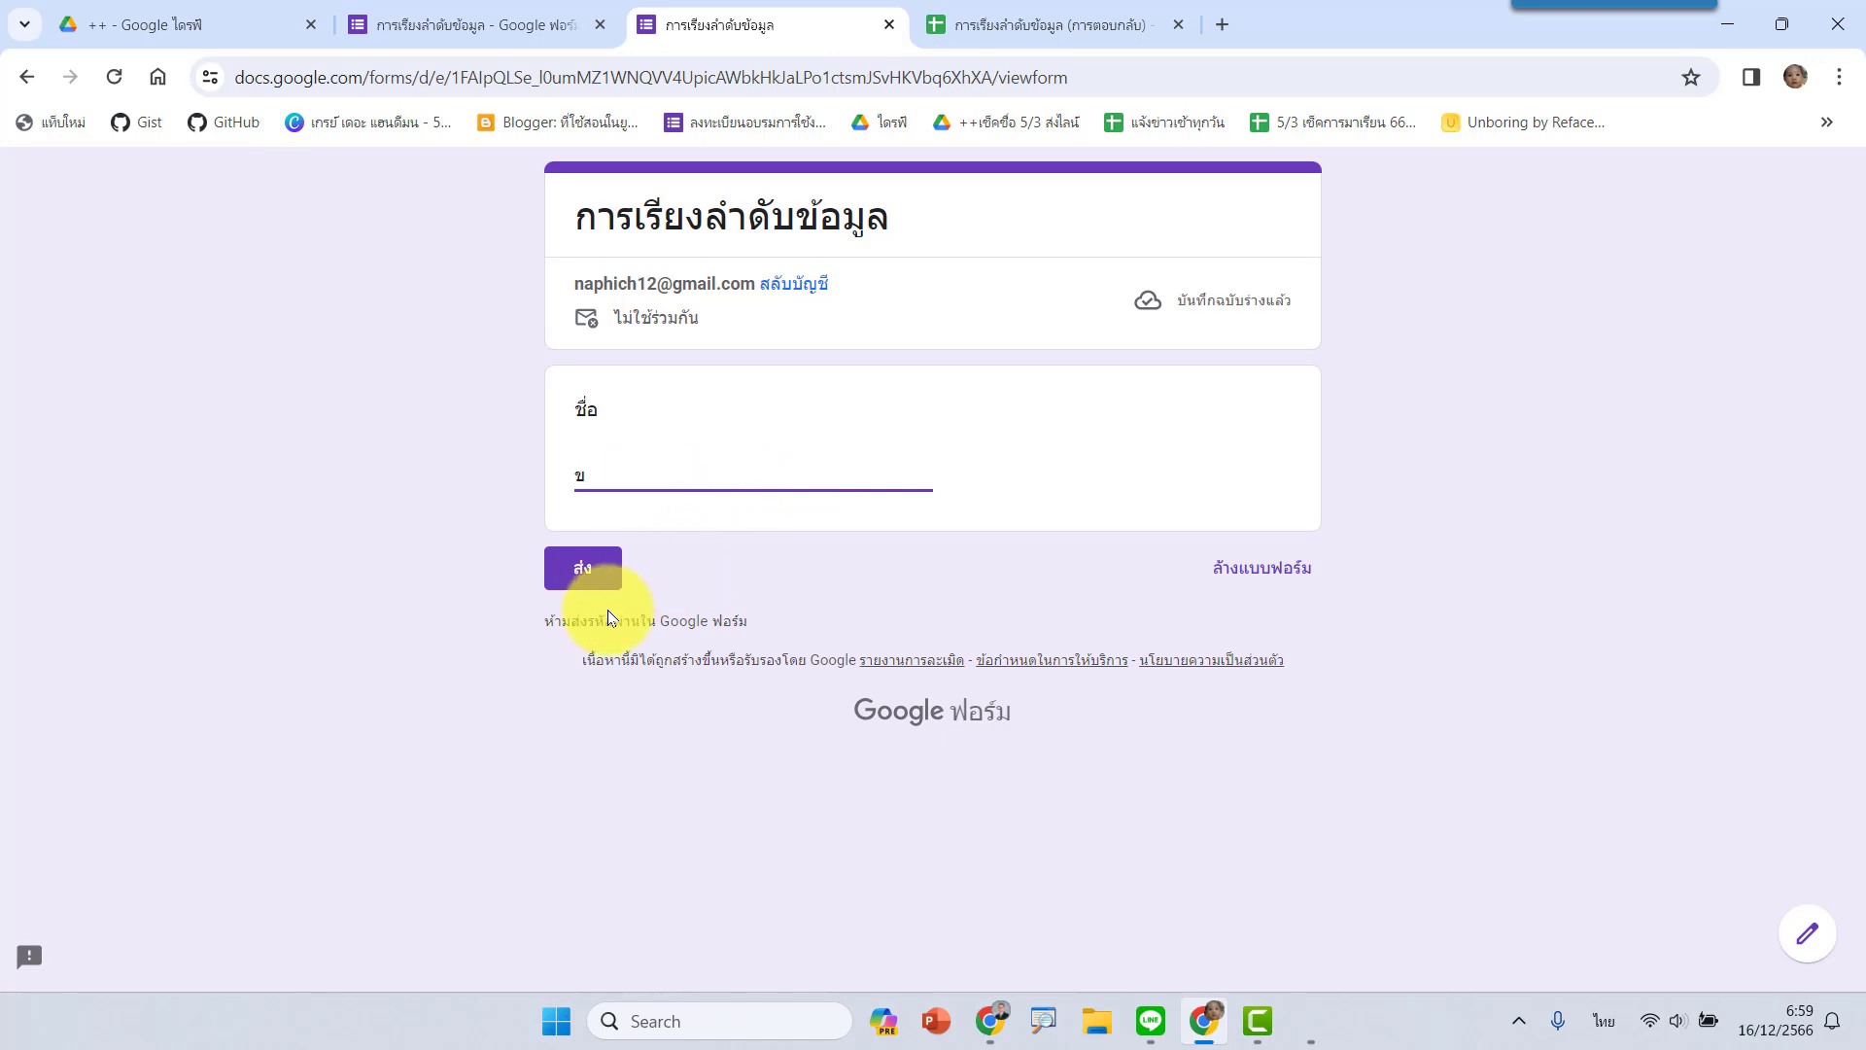
left_click(576, 572)
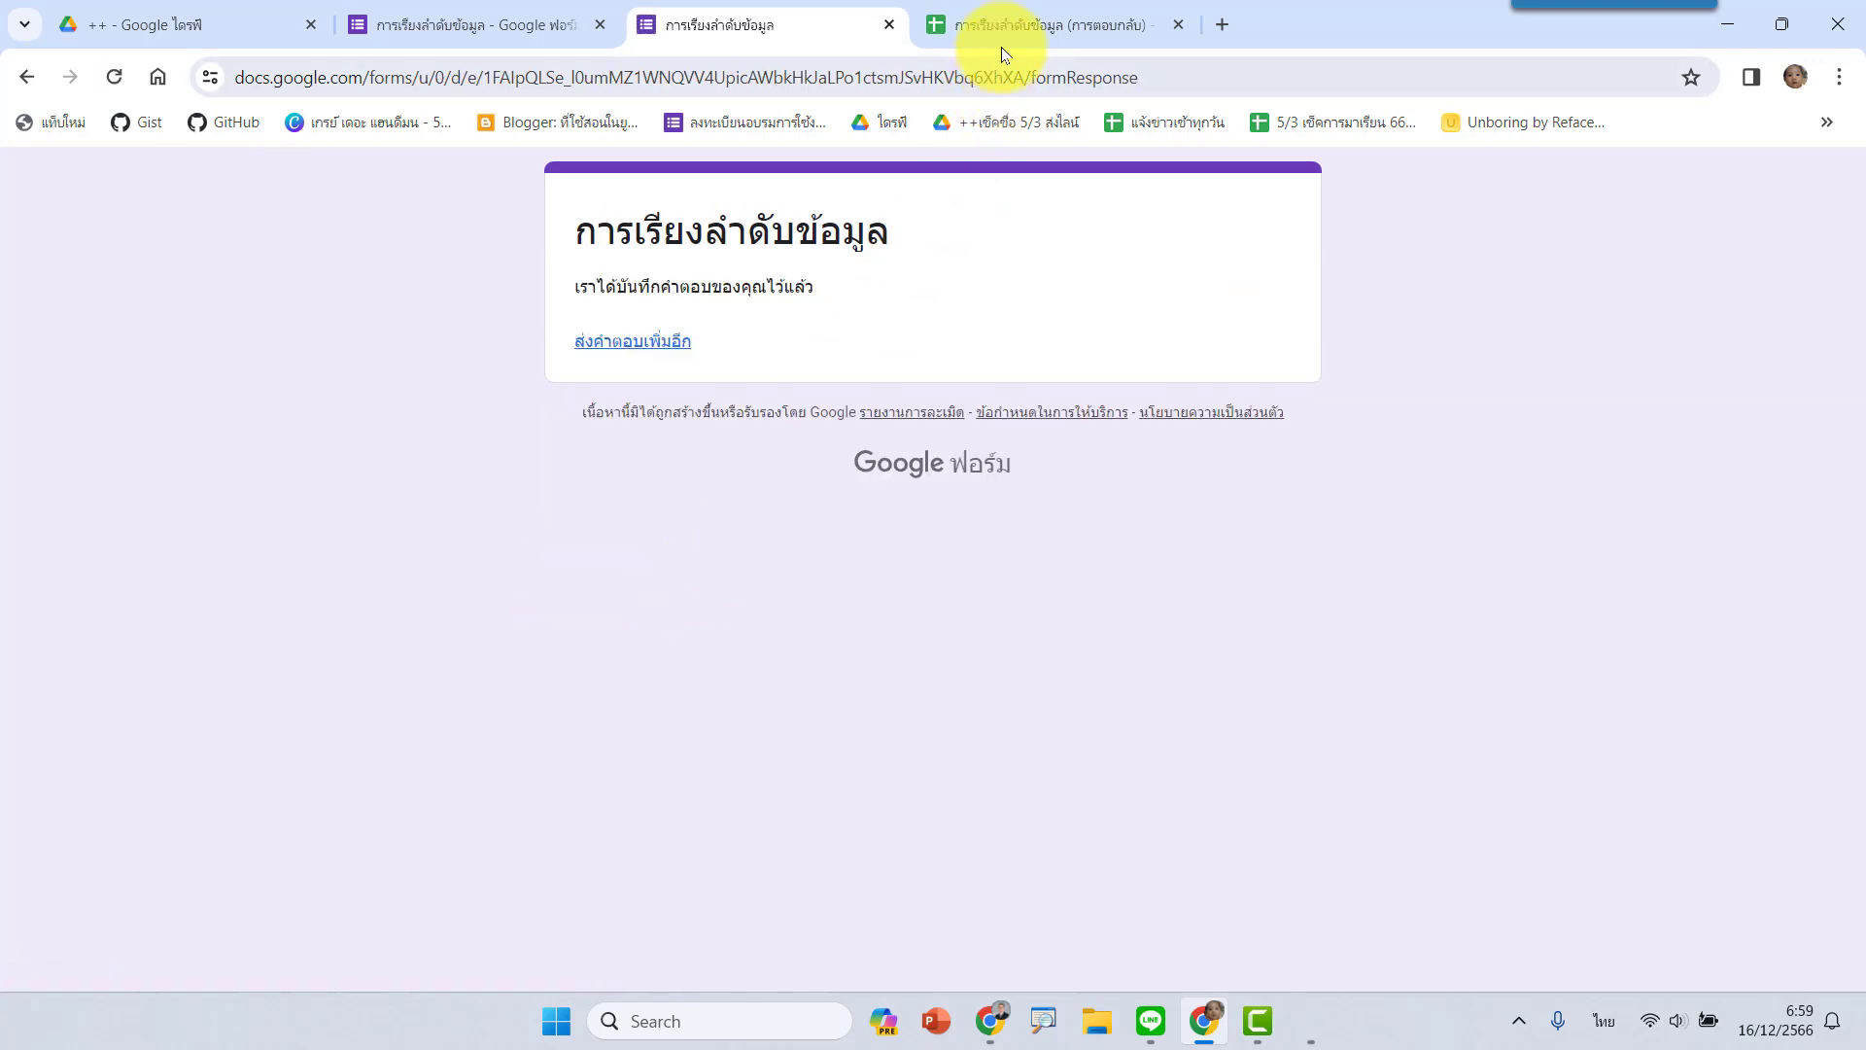
left_click(1011, 24)
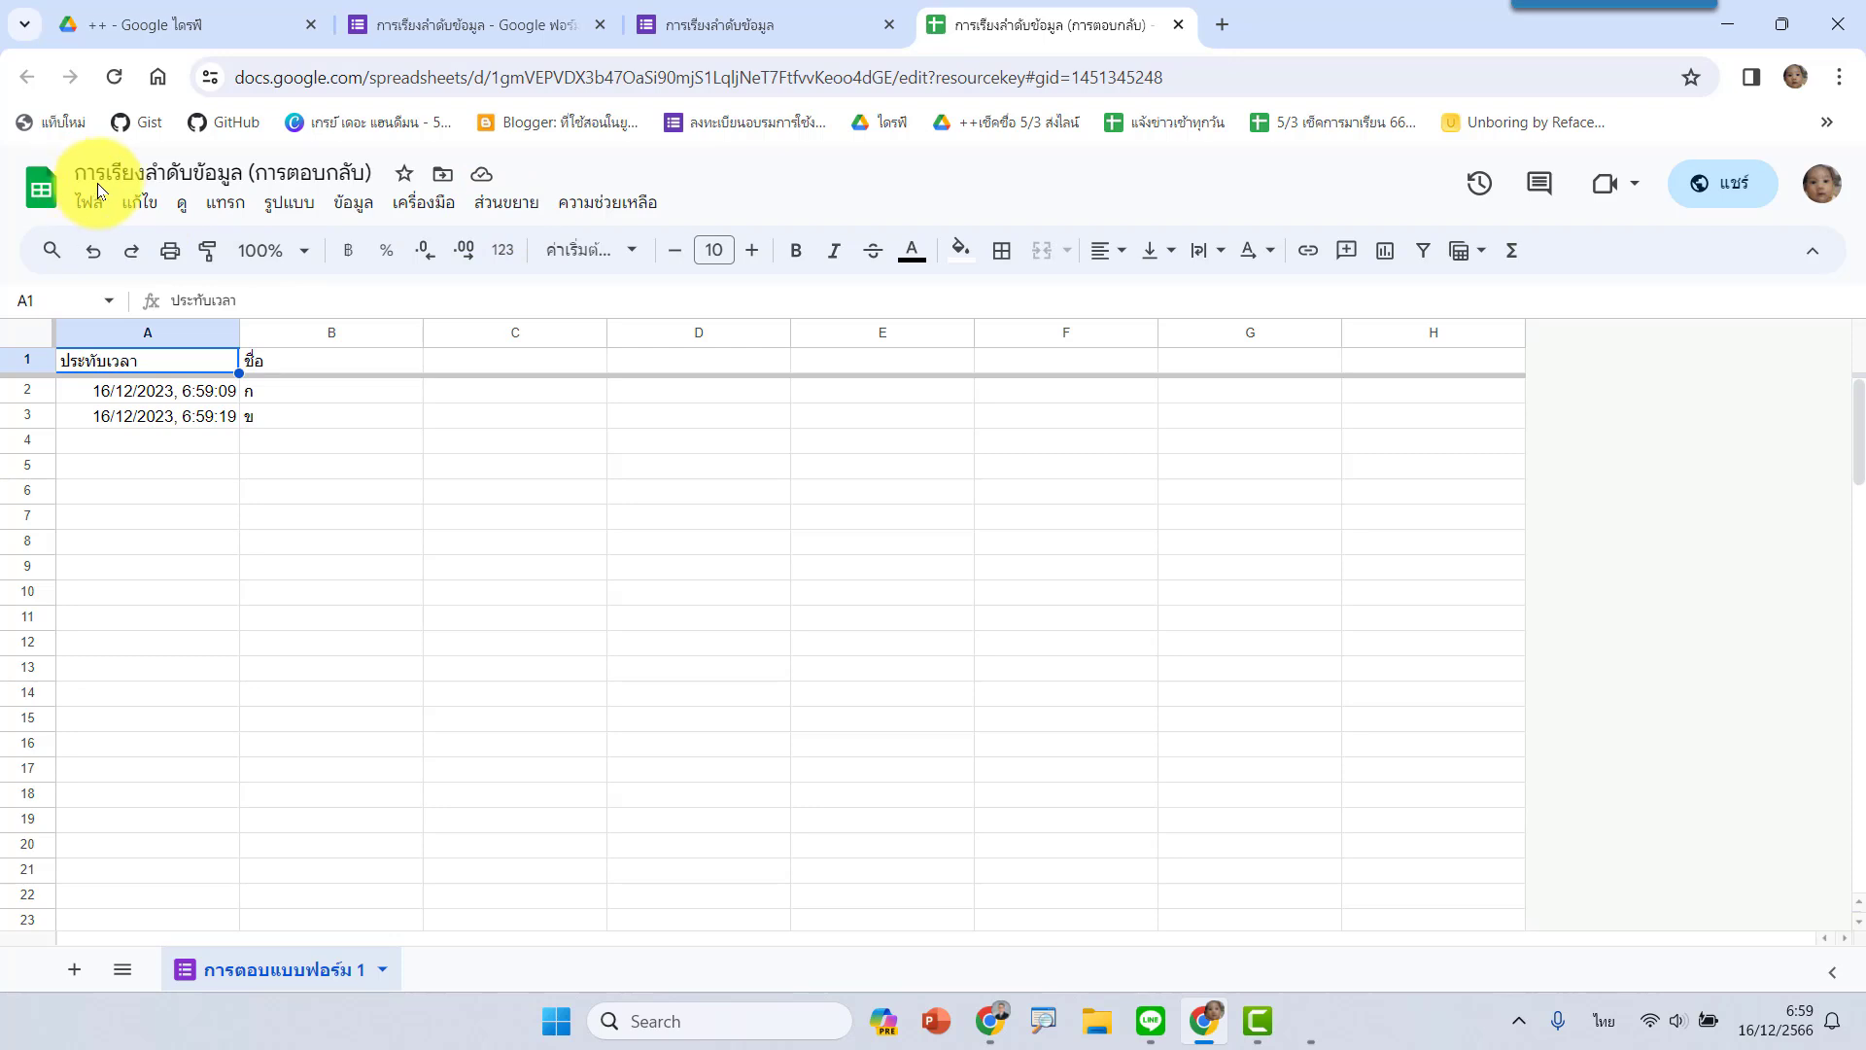
Open the Extensions menu in the response sheet.
left_click(515, 208)
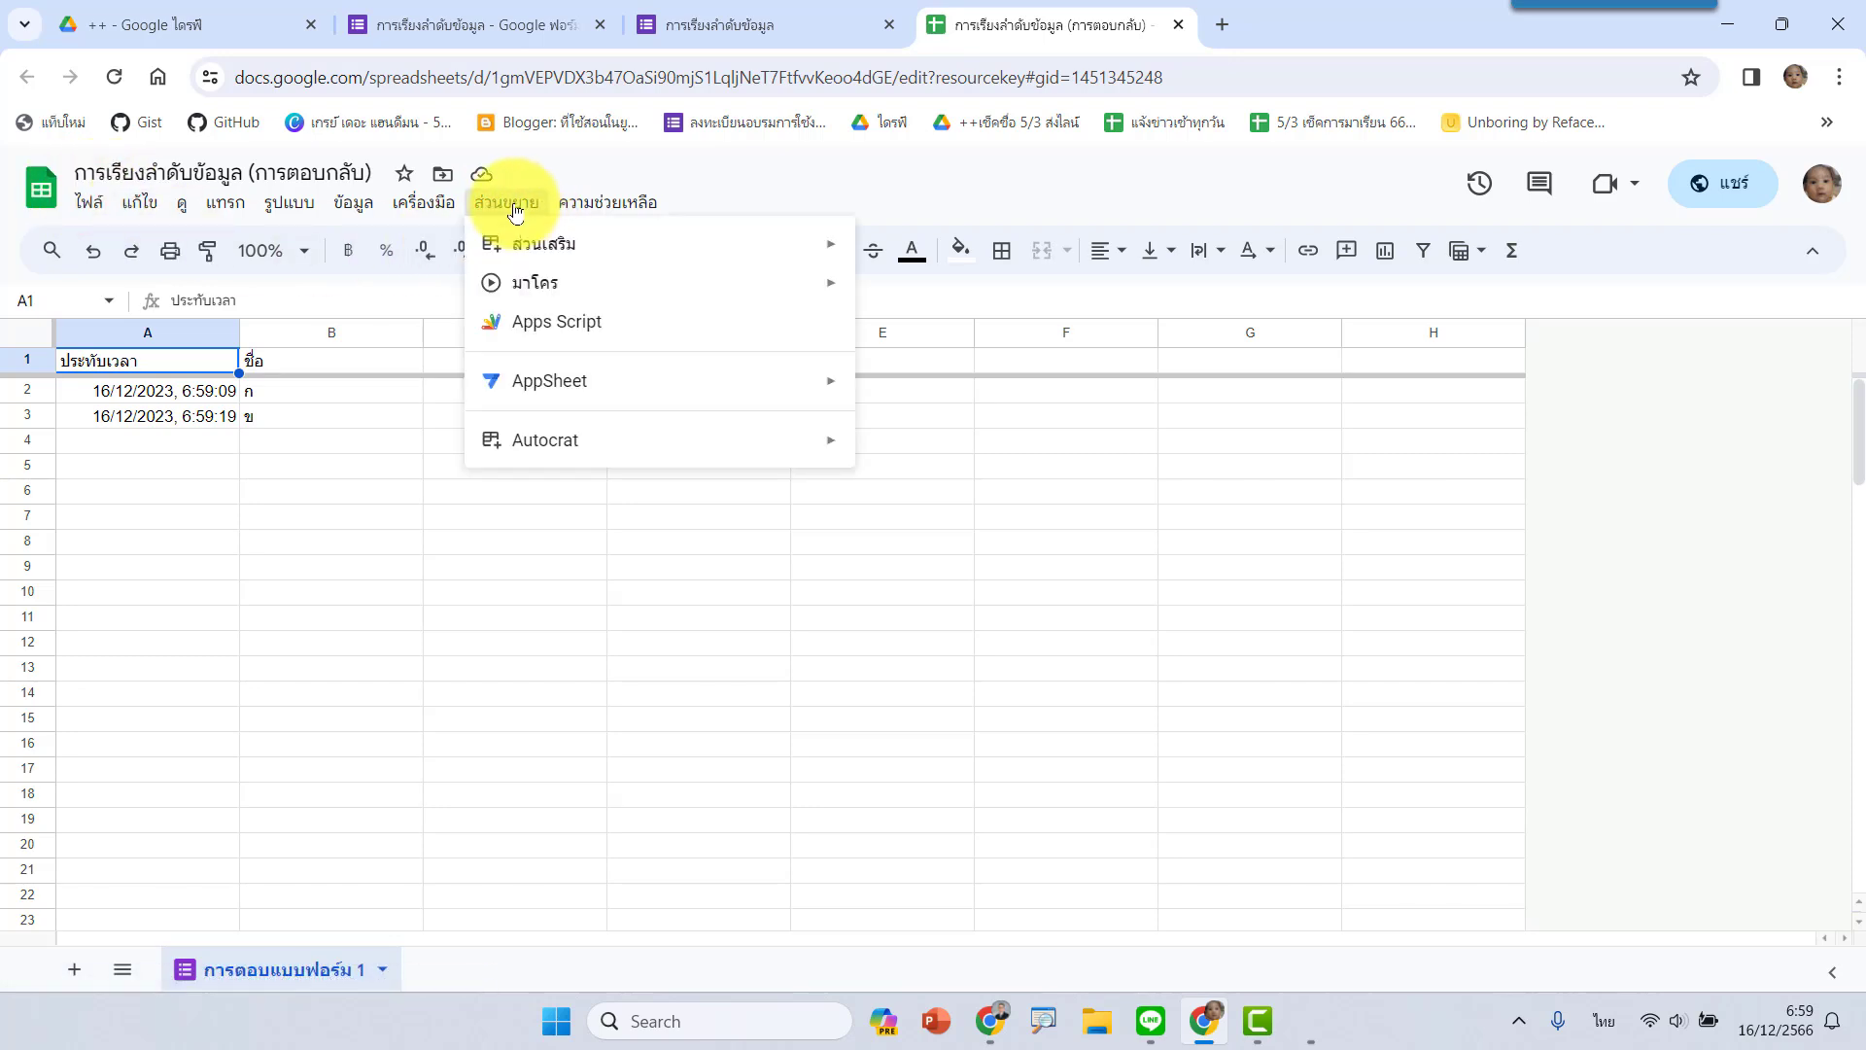
Open the Apps Script editor and rename myFunction to sortData.
left_click(593, 335)
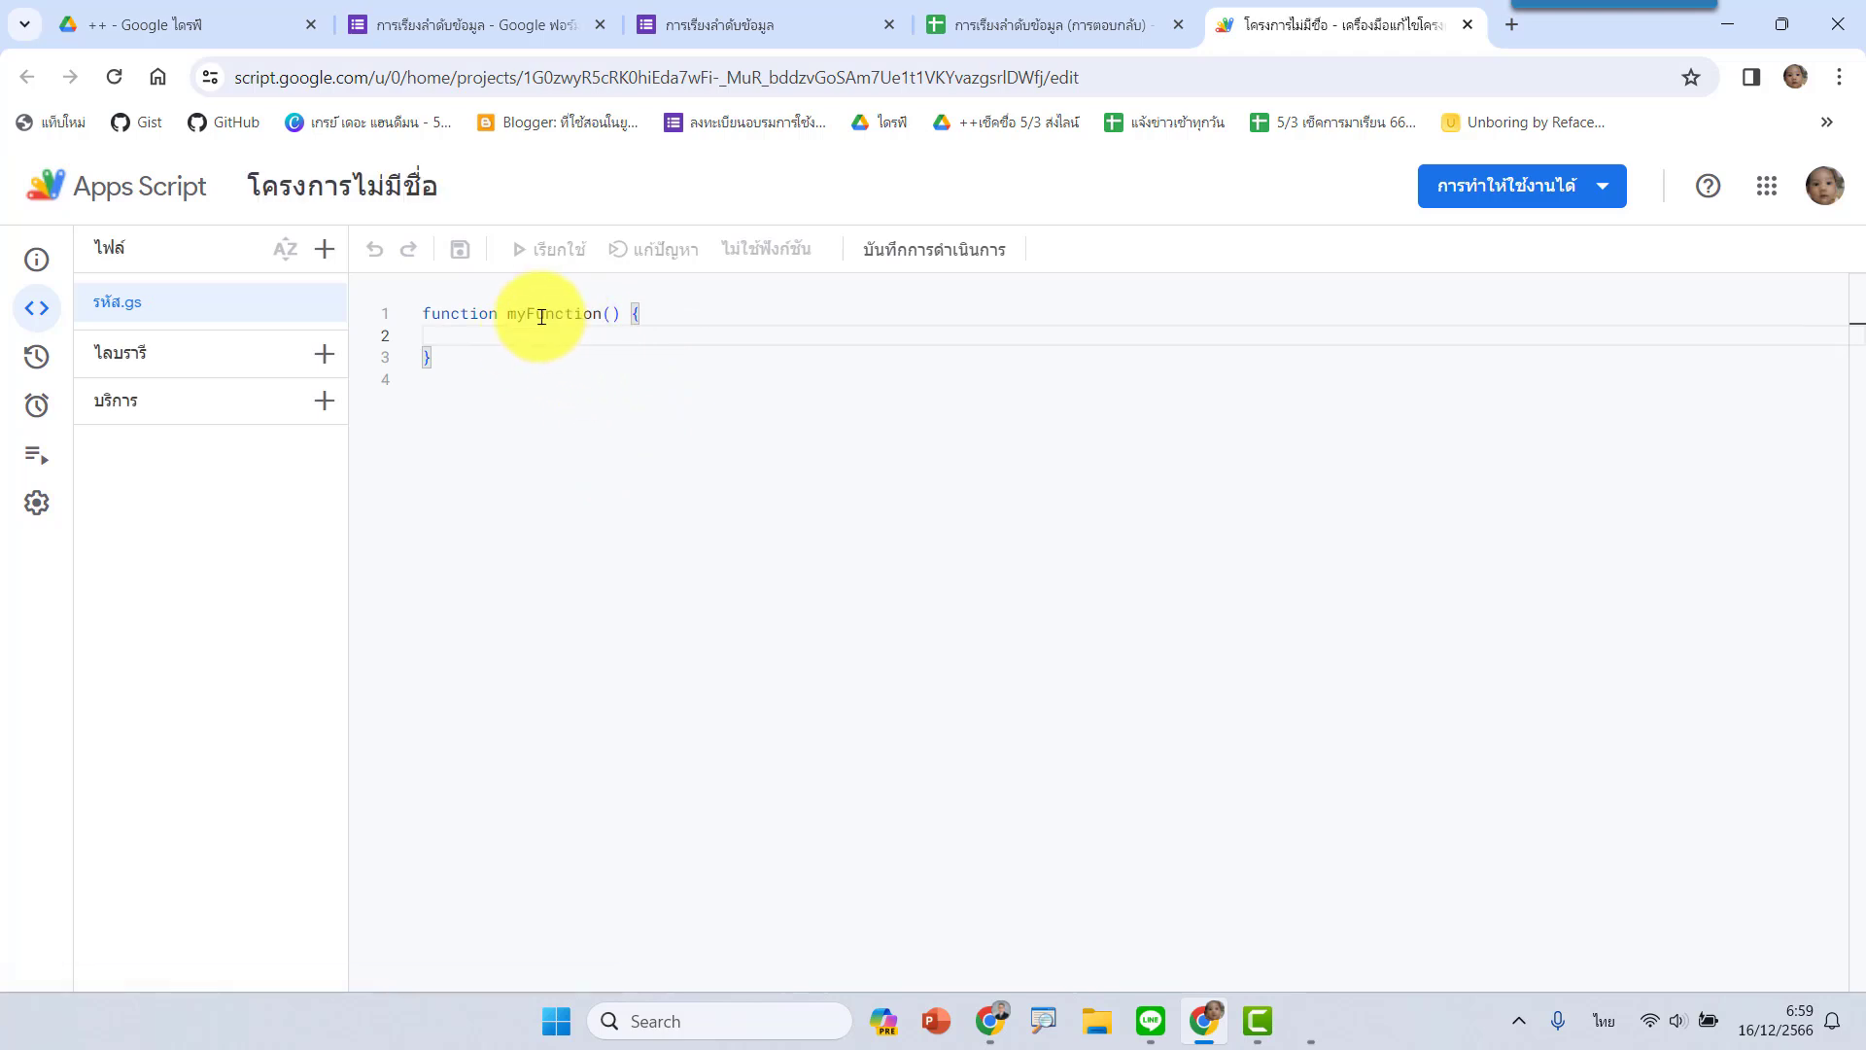
double_click(545, 313)
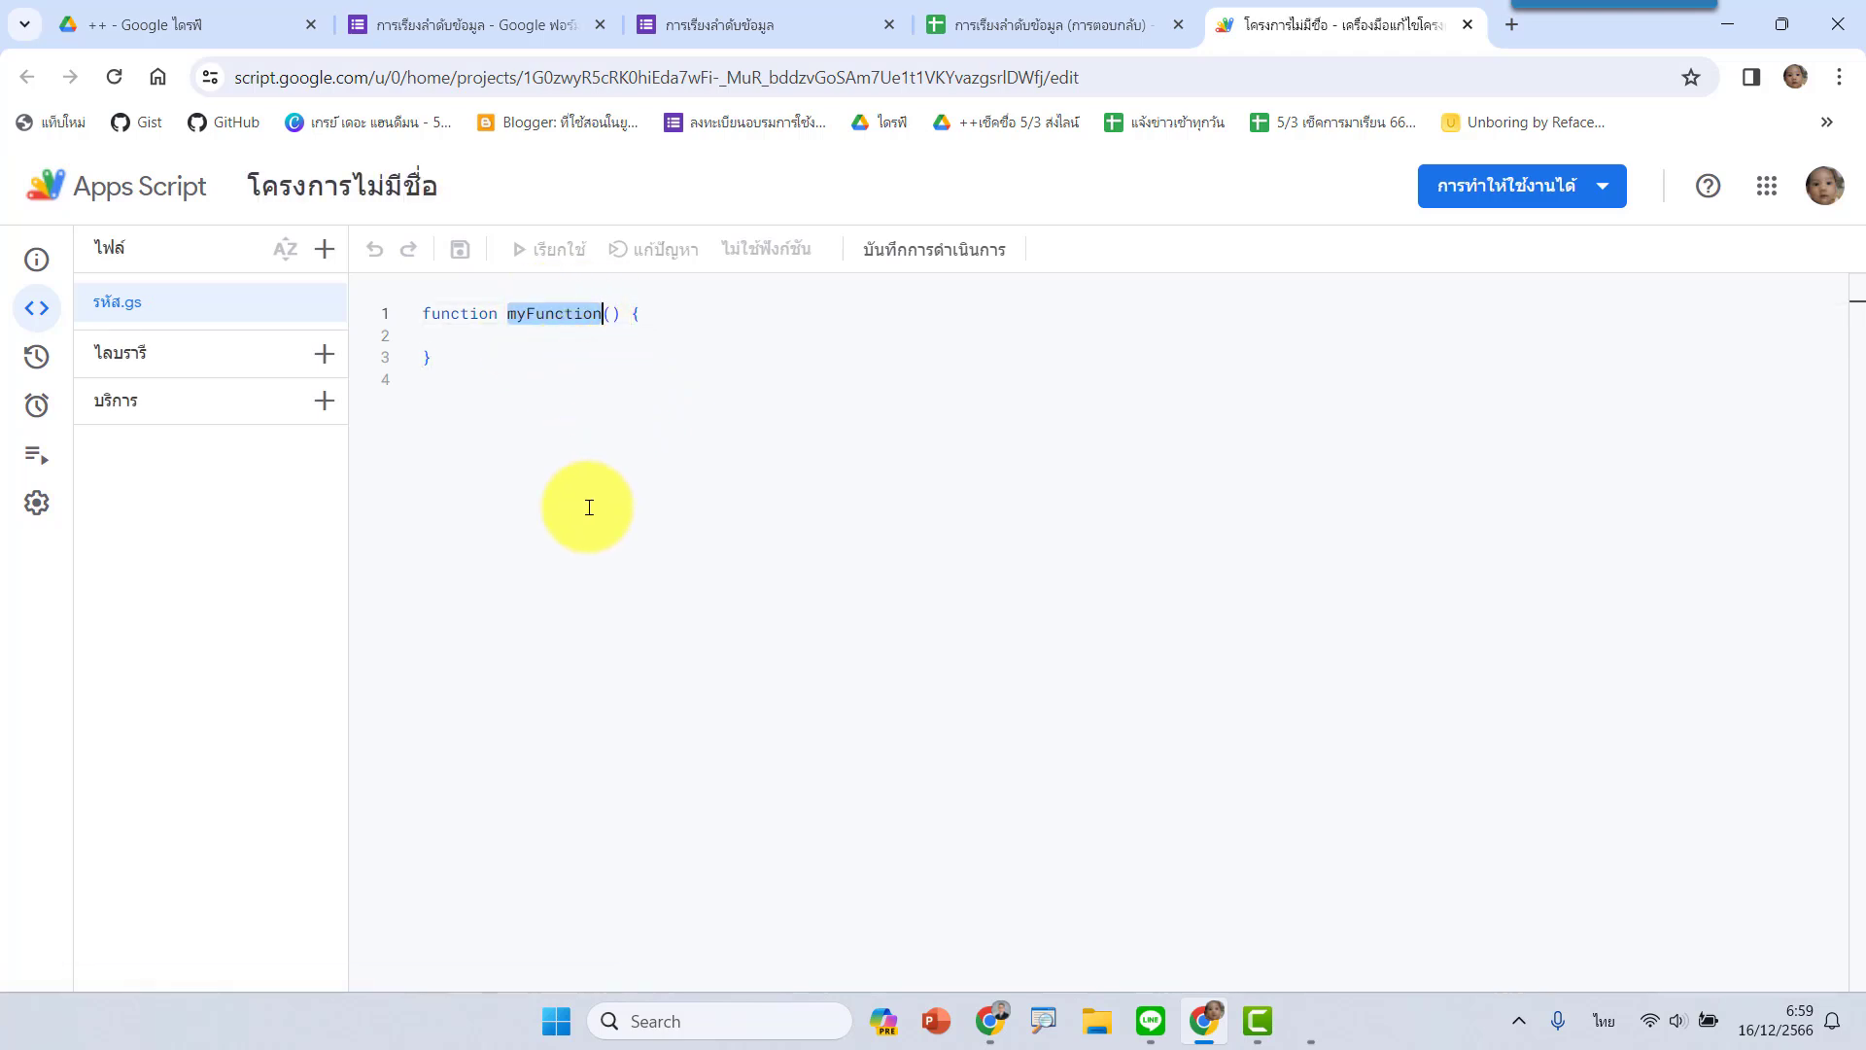
key("alt+shift")
type("s")
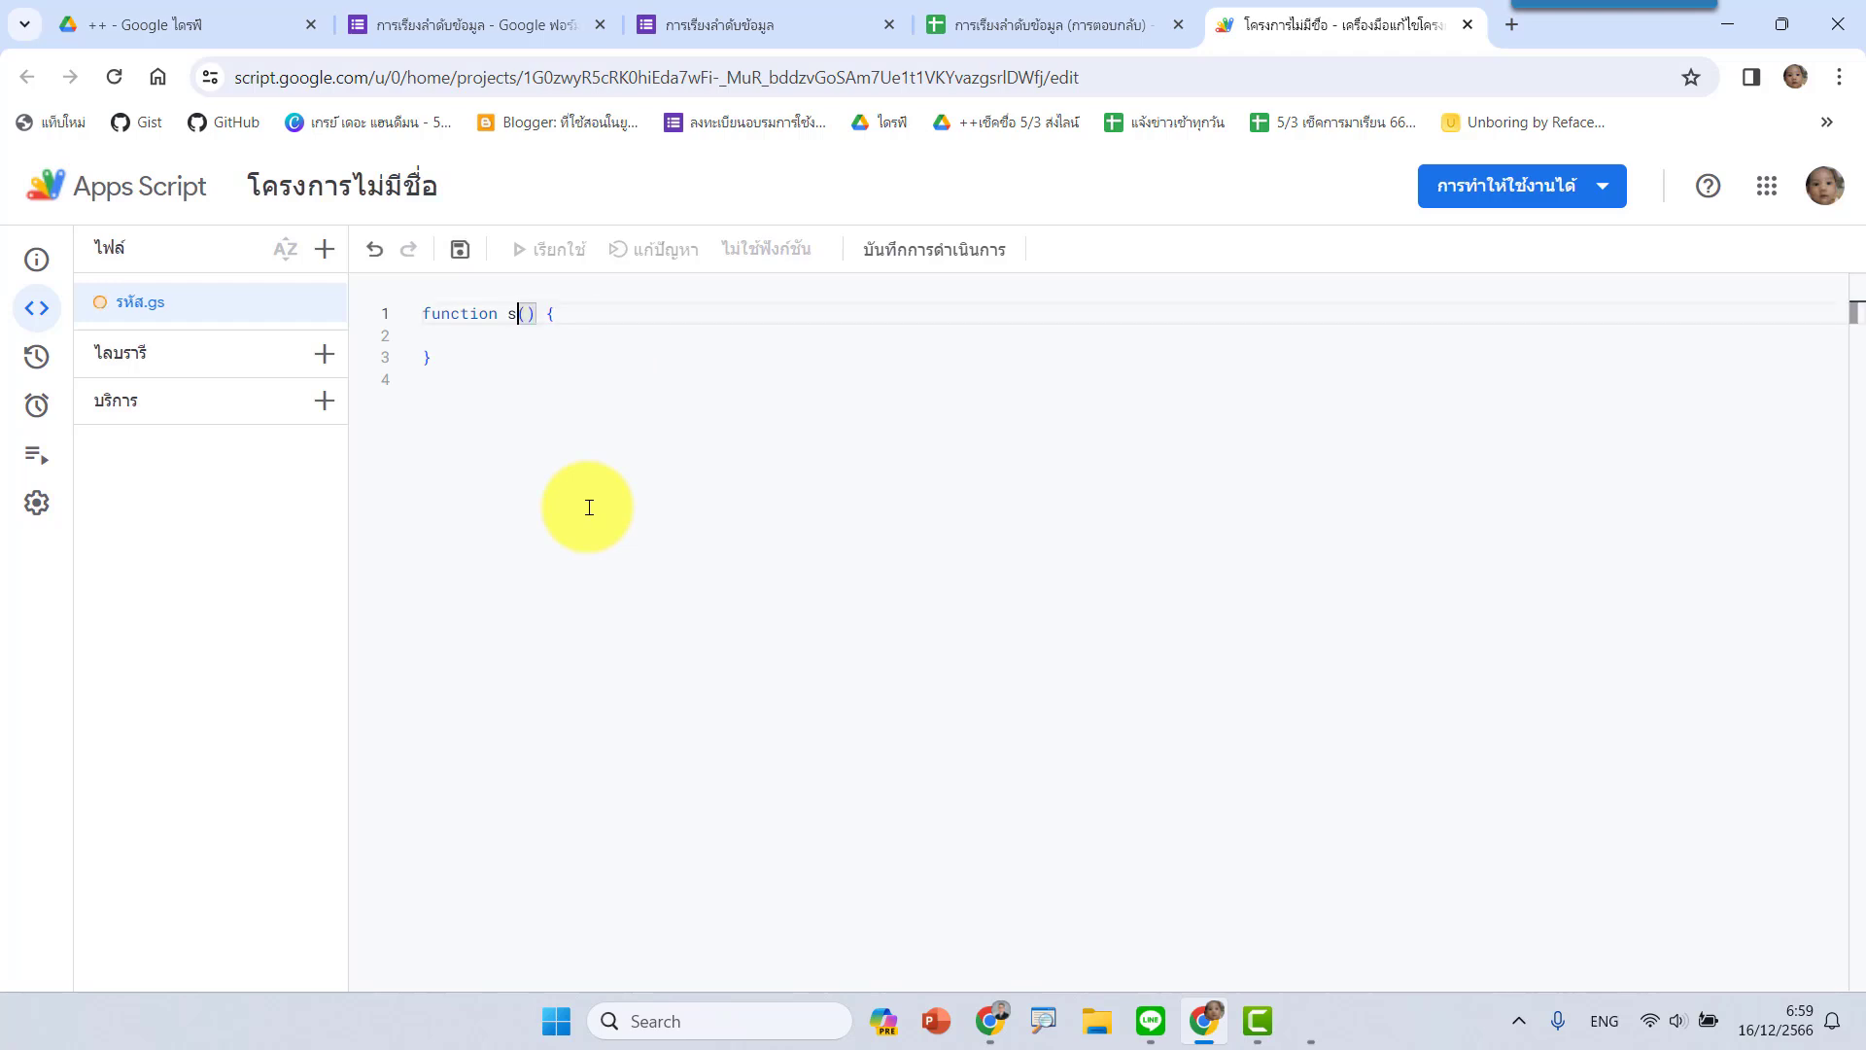
type("ortDat")
type("a")
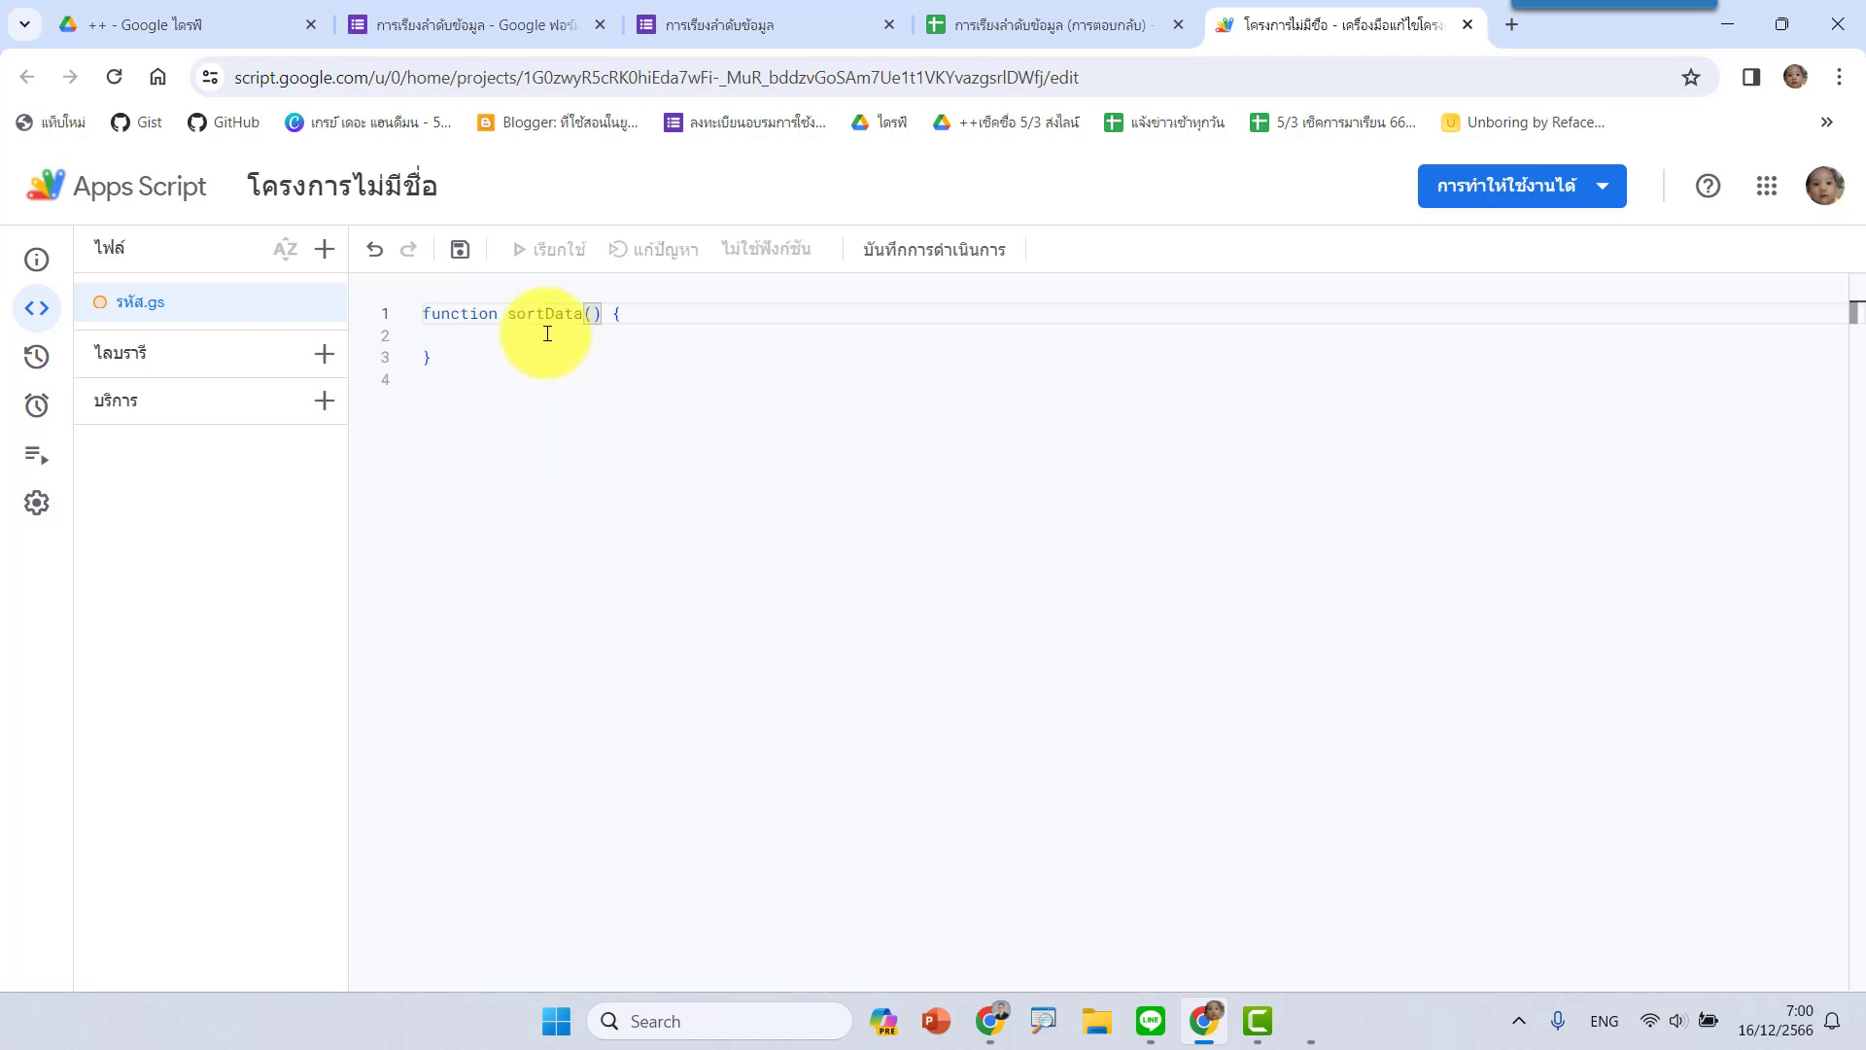
left_click(531, 336)
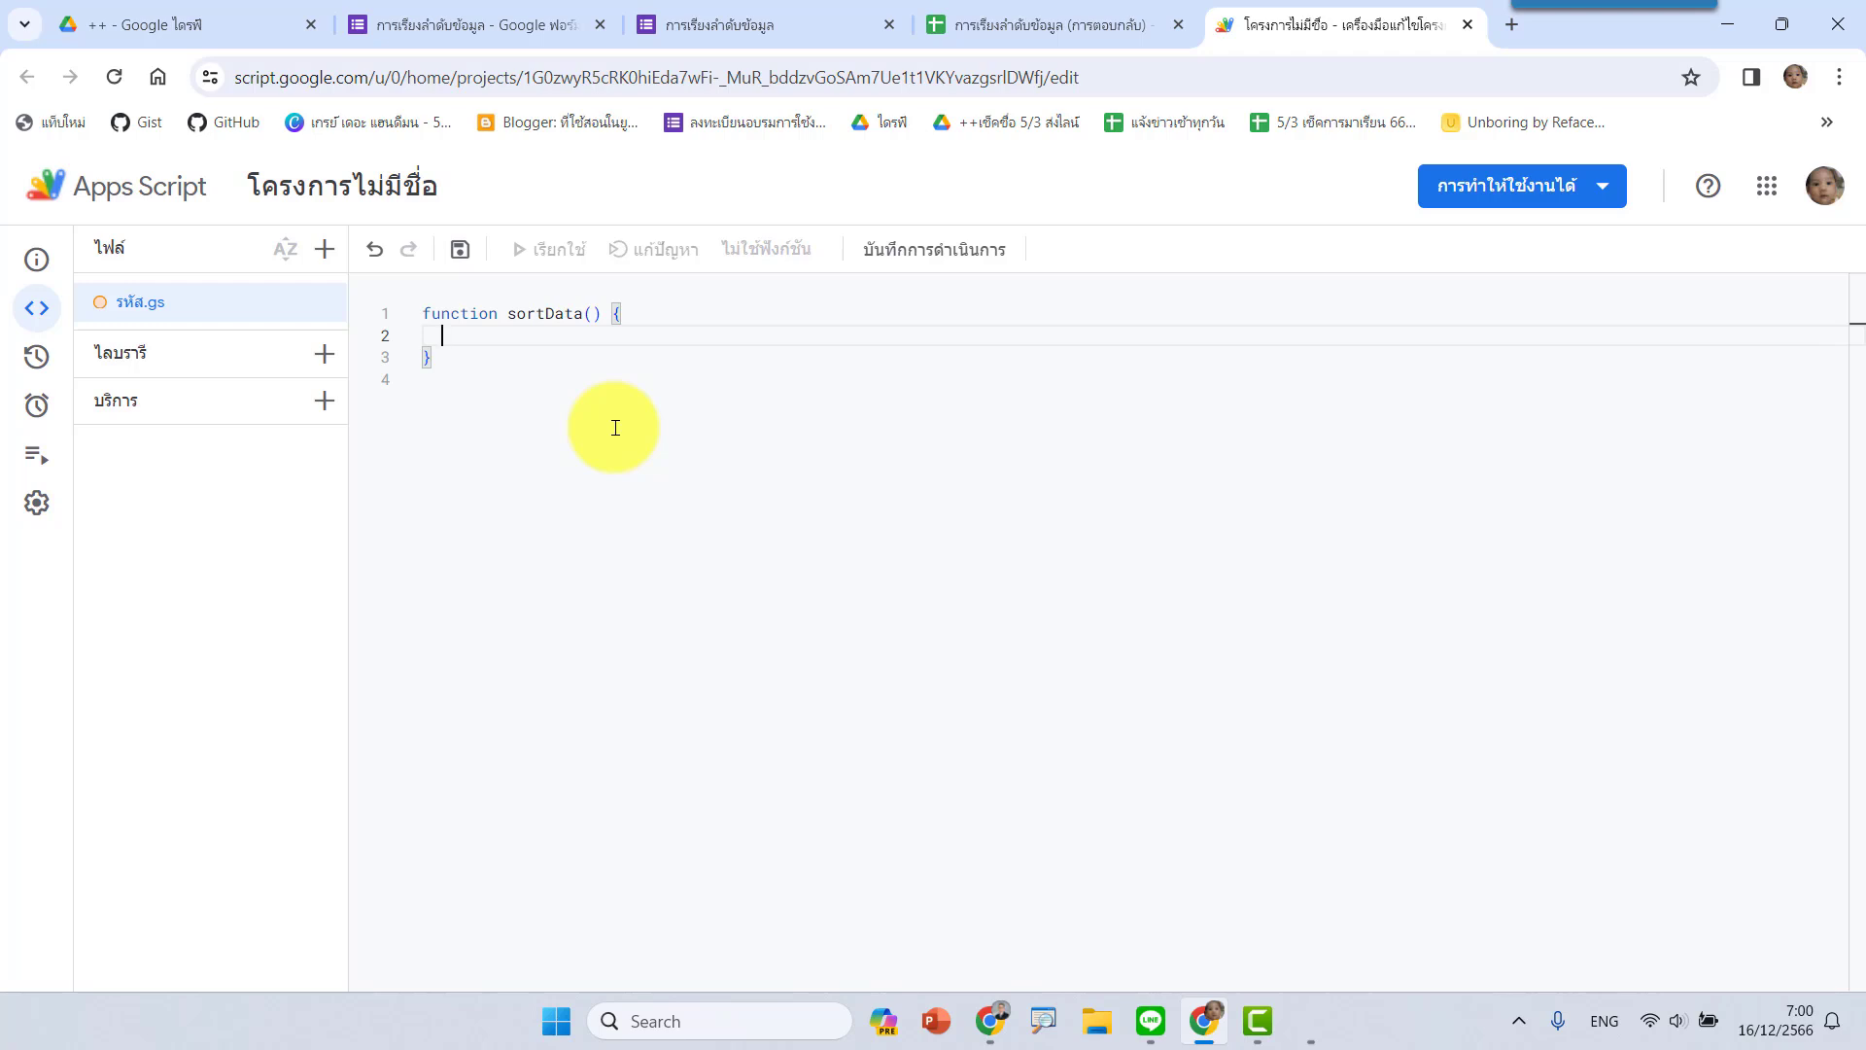
Begin the function body with const ss = SpreadsheetApp using autocomplete.
type("co")
key("Left")
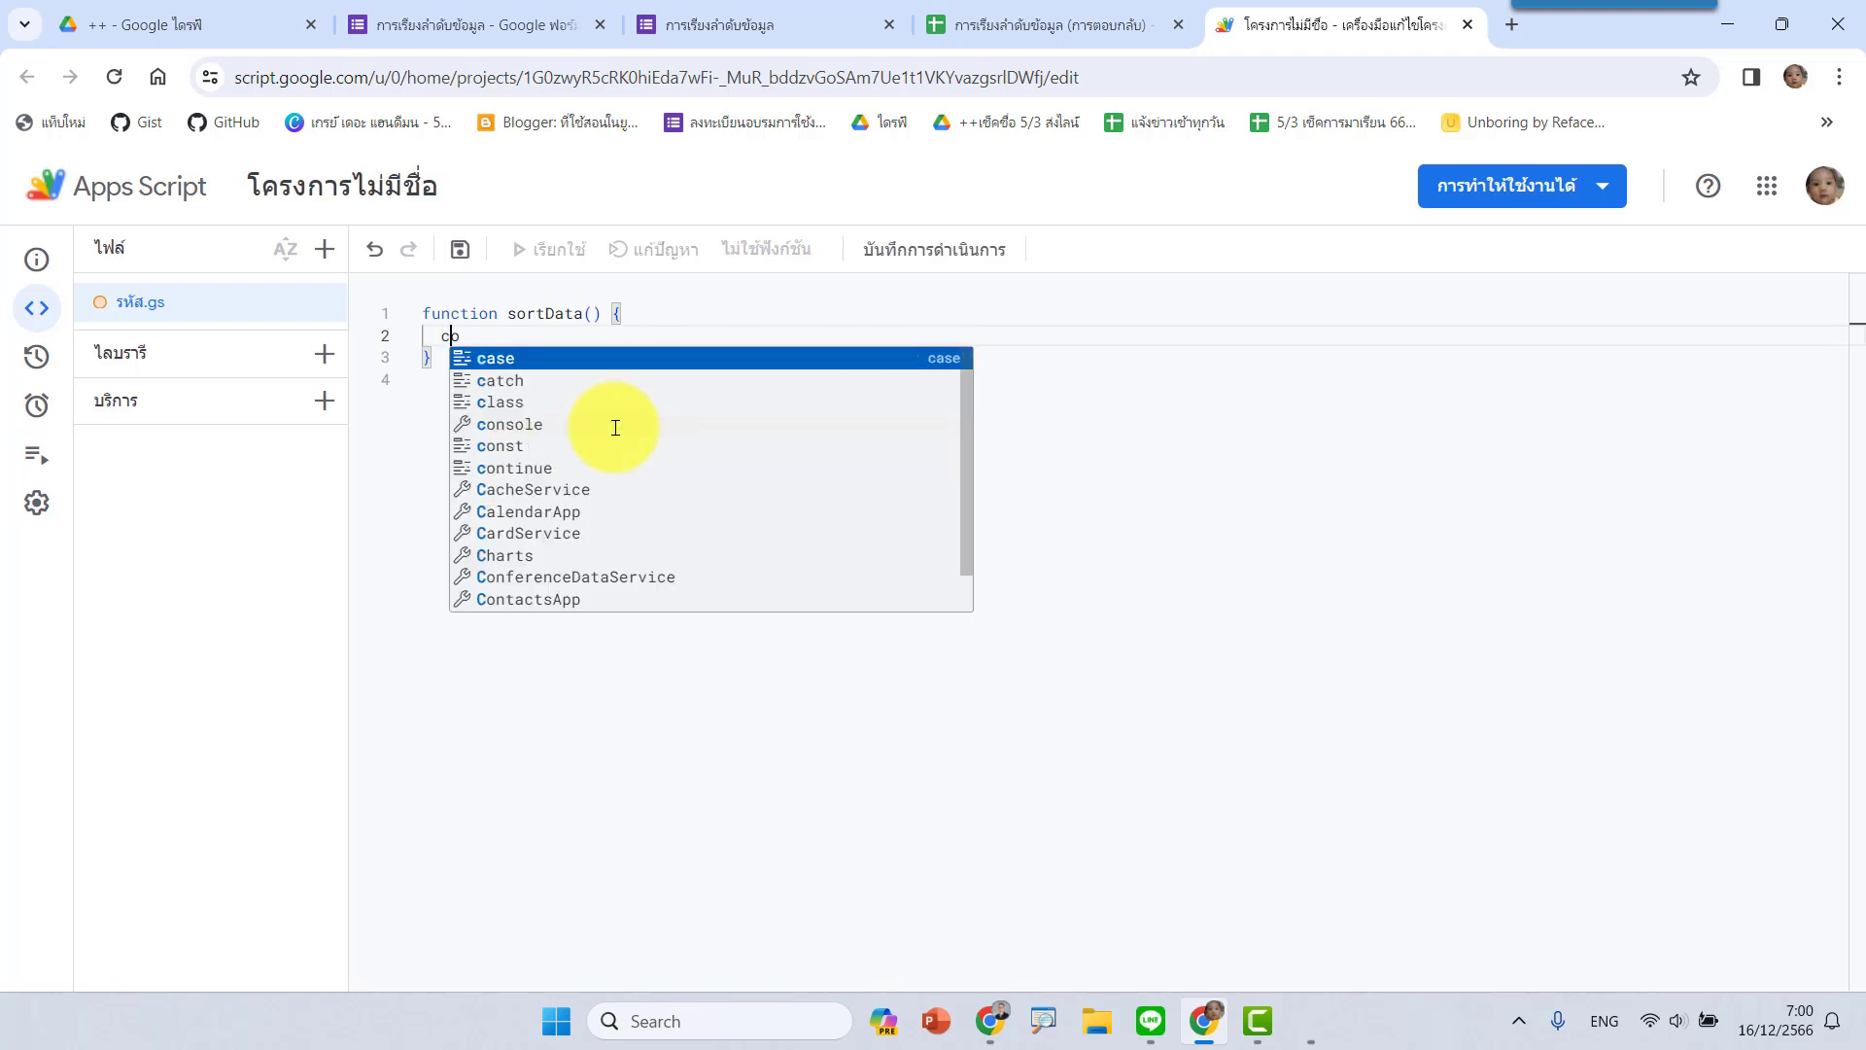
key("Escape")
key("Delete")
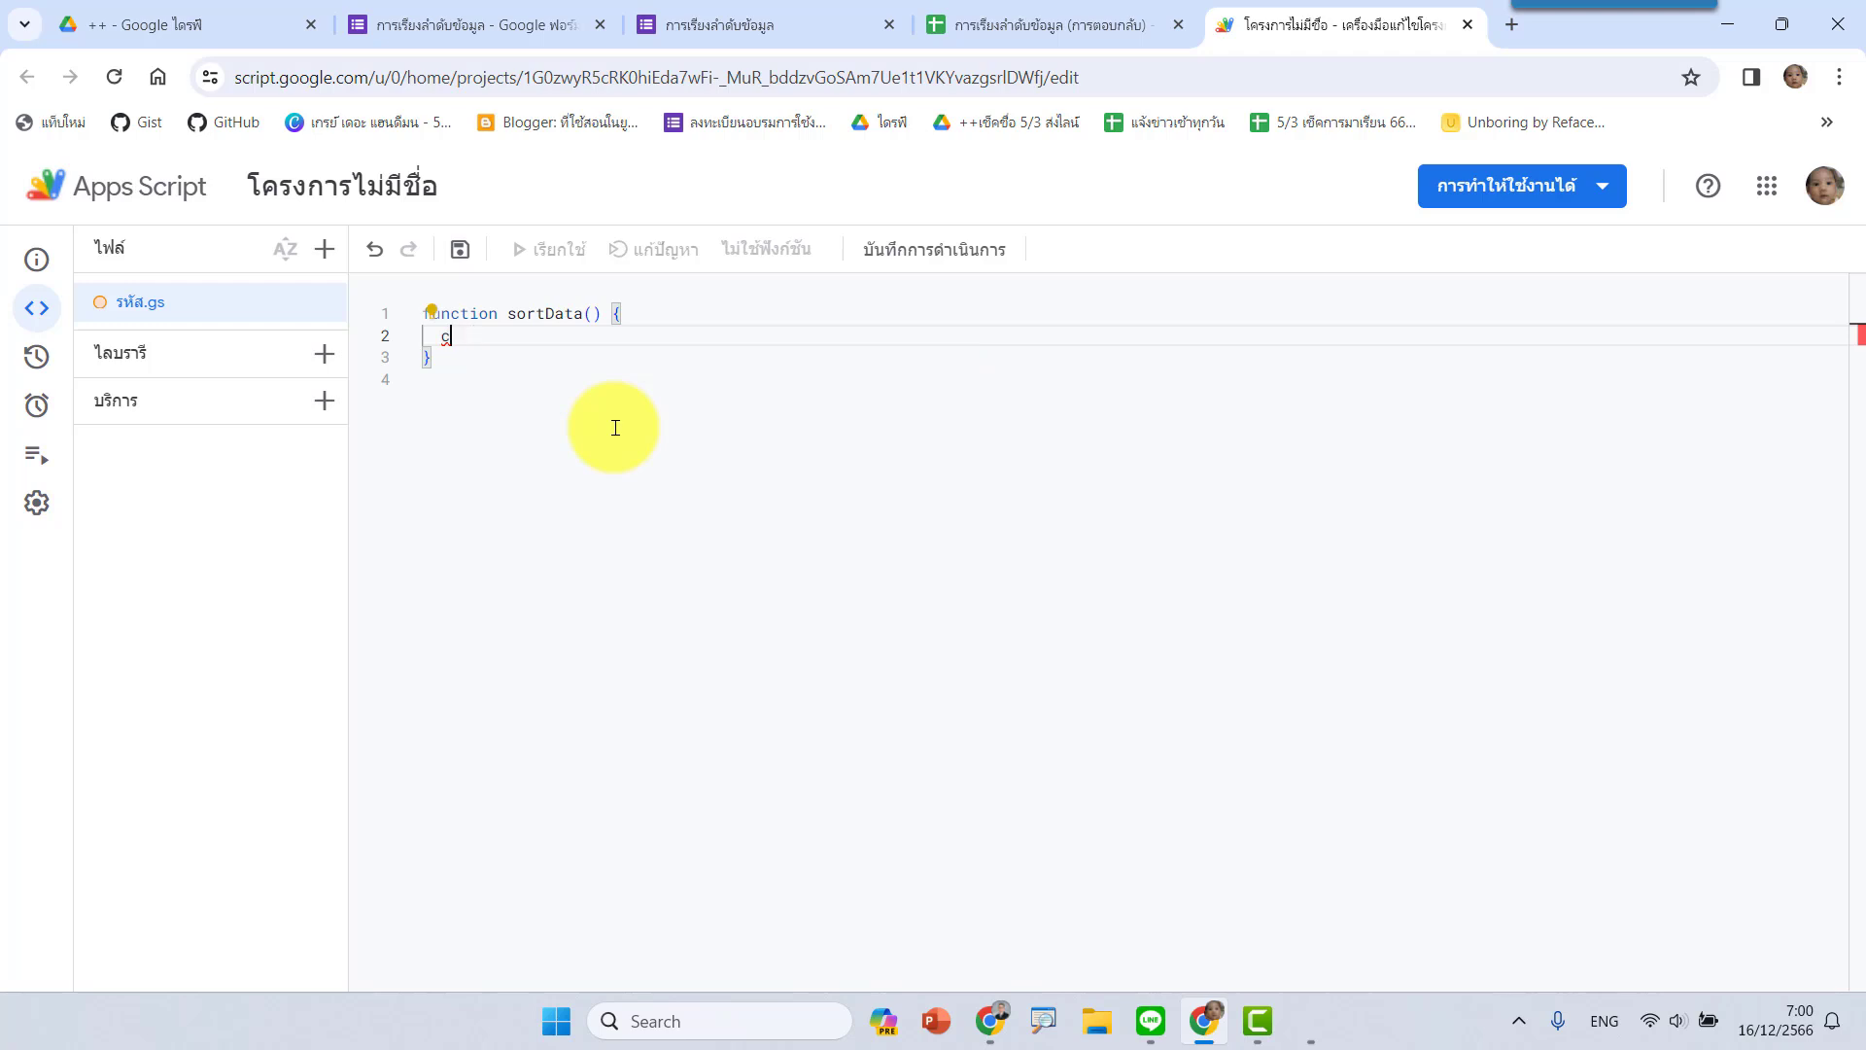
type("o")
key("Down")
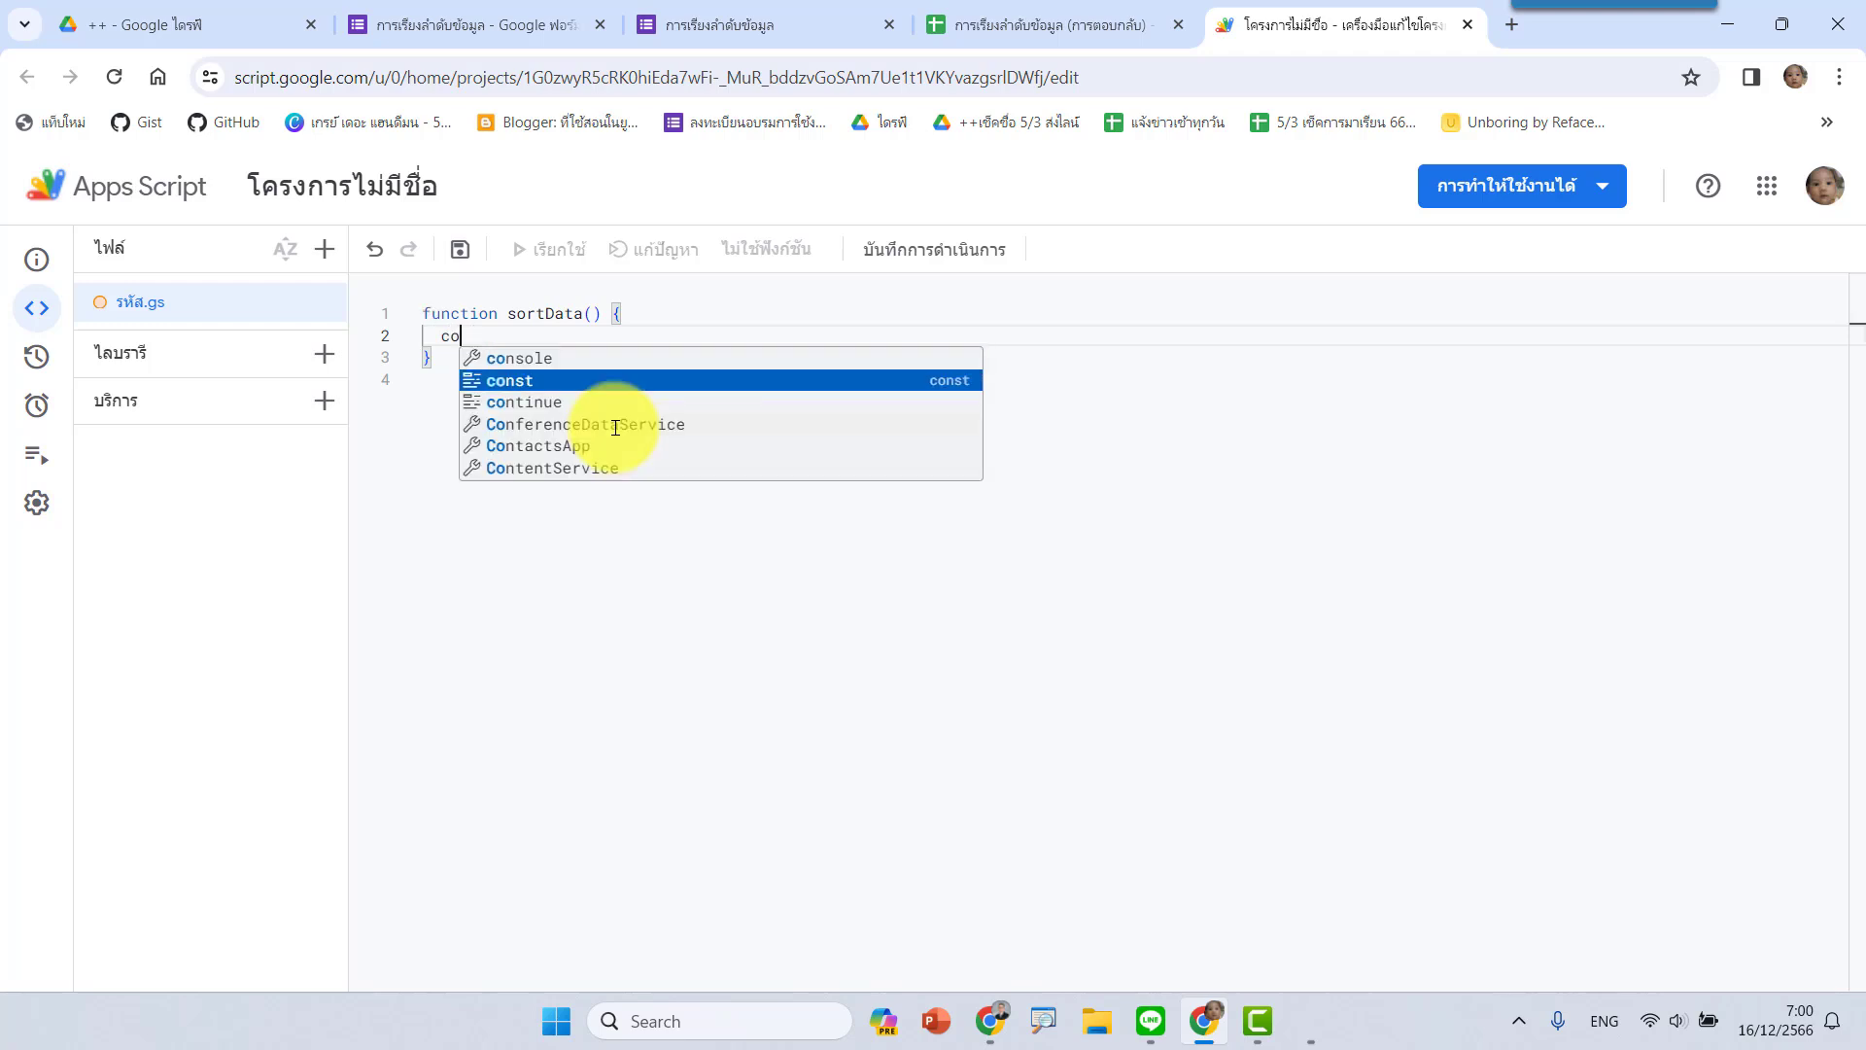
key("Return")
type("ss = ")
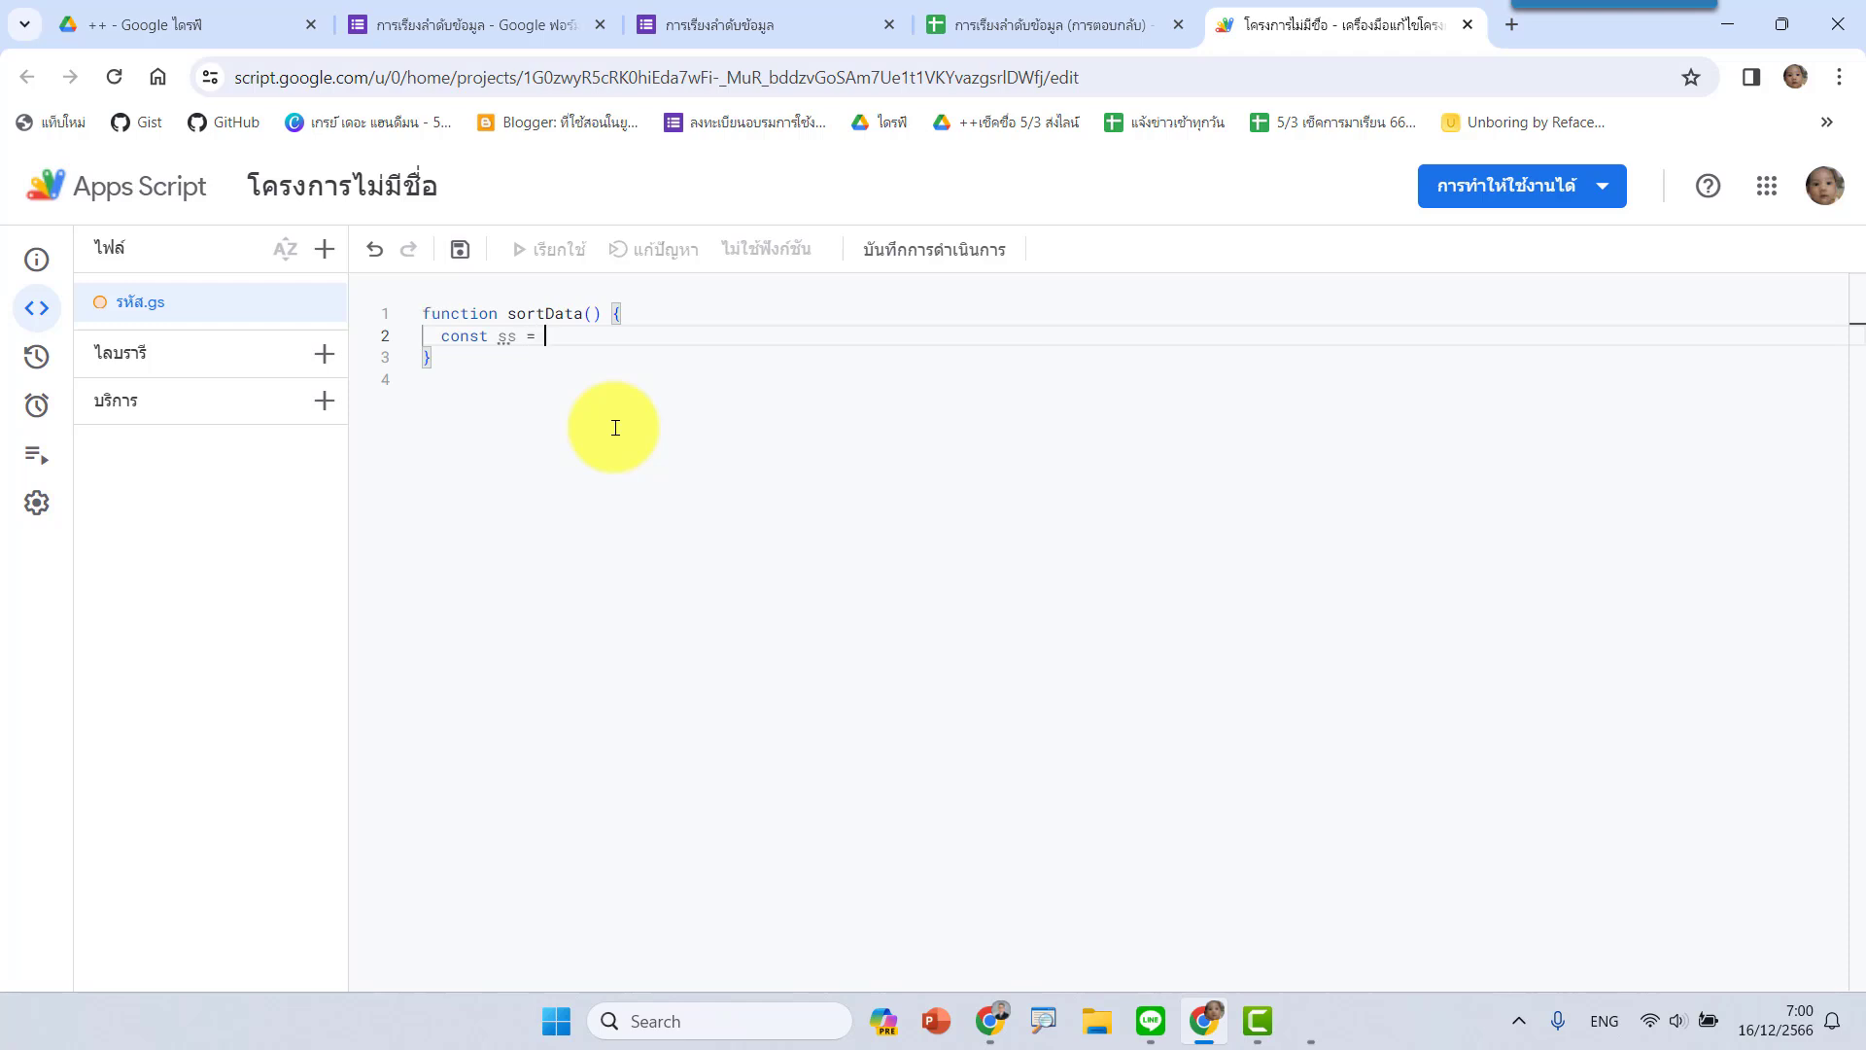
type("sp")
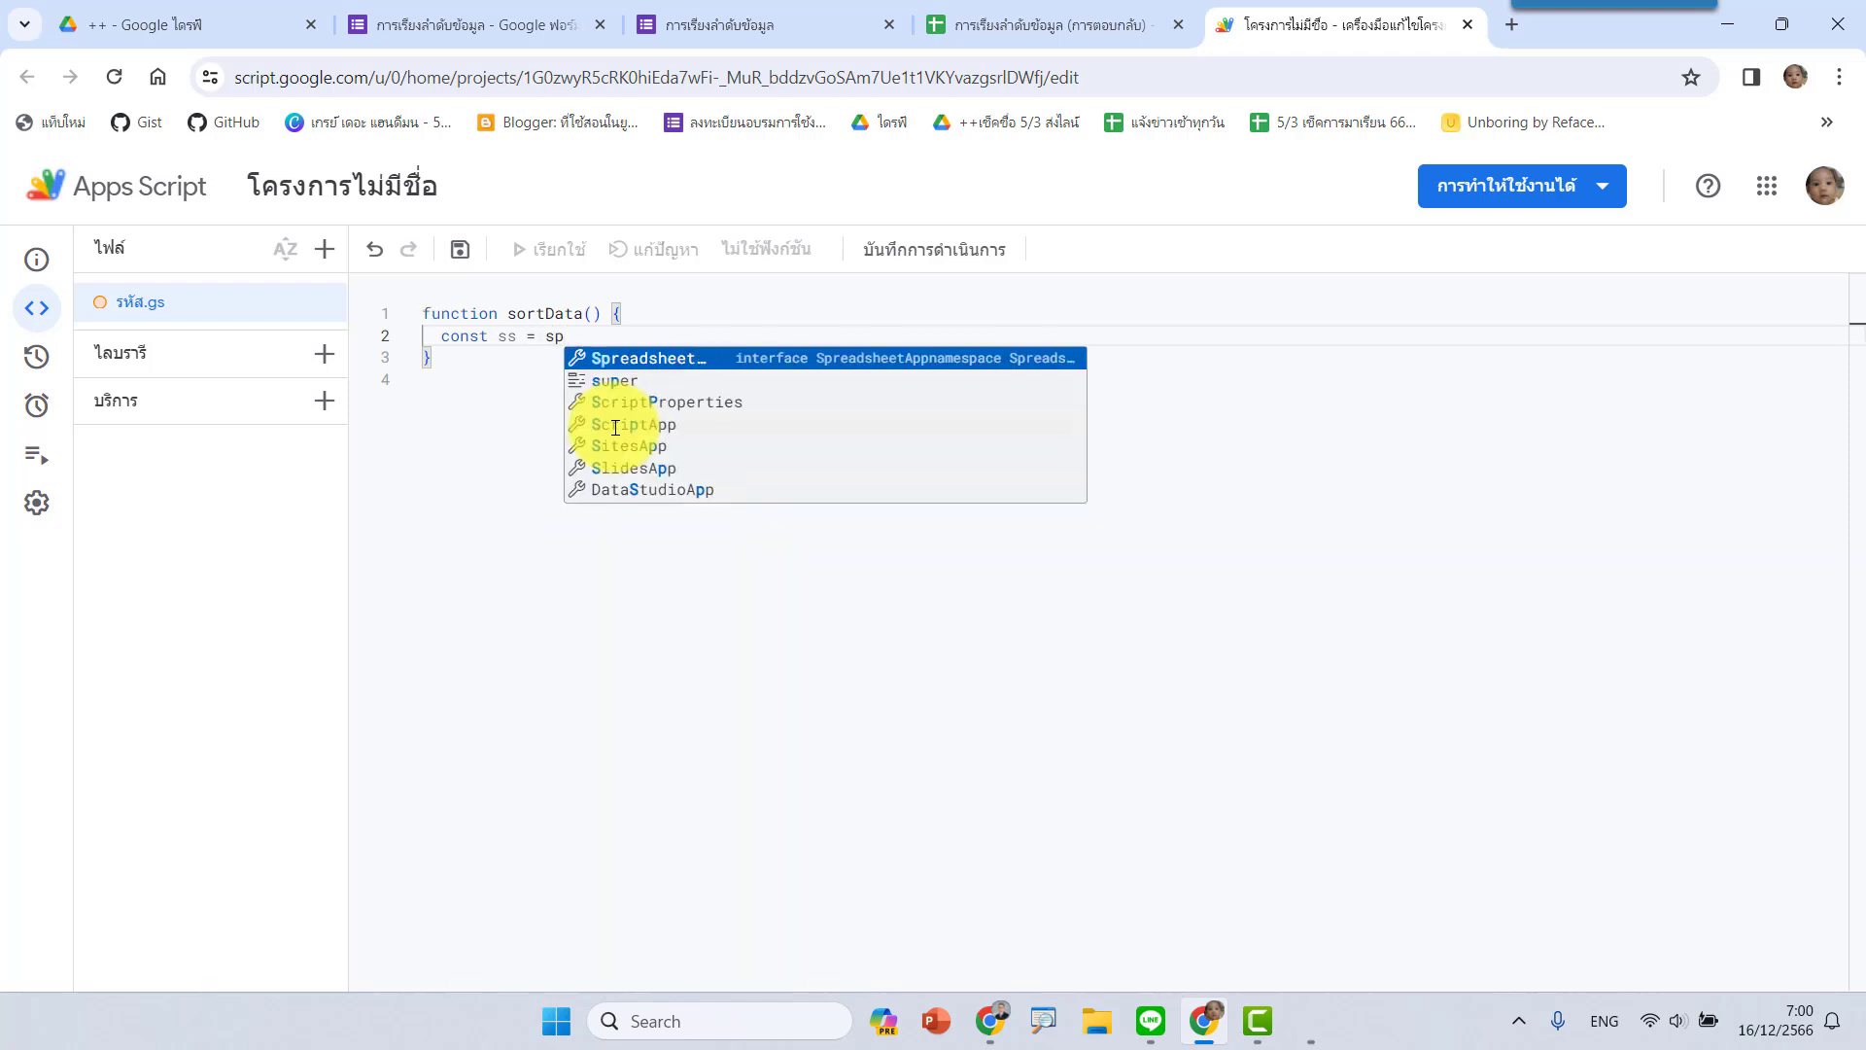
key("Return")
Chain .getActiveSpreadsheet().getSheetByName(' onto the SpreadsheetApp line.
type(".")
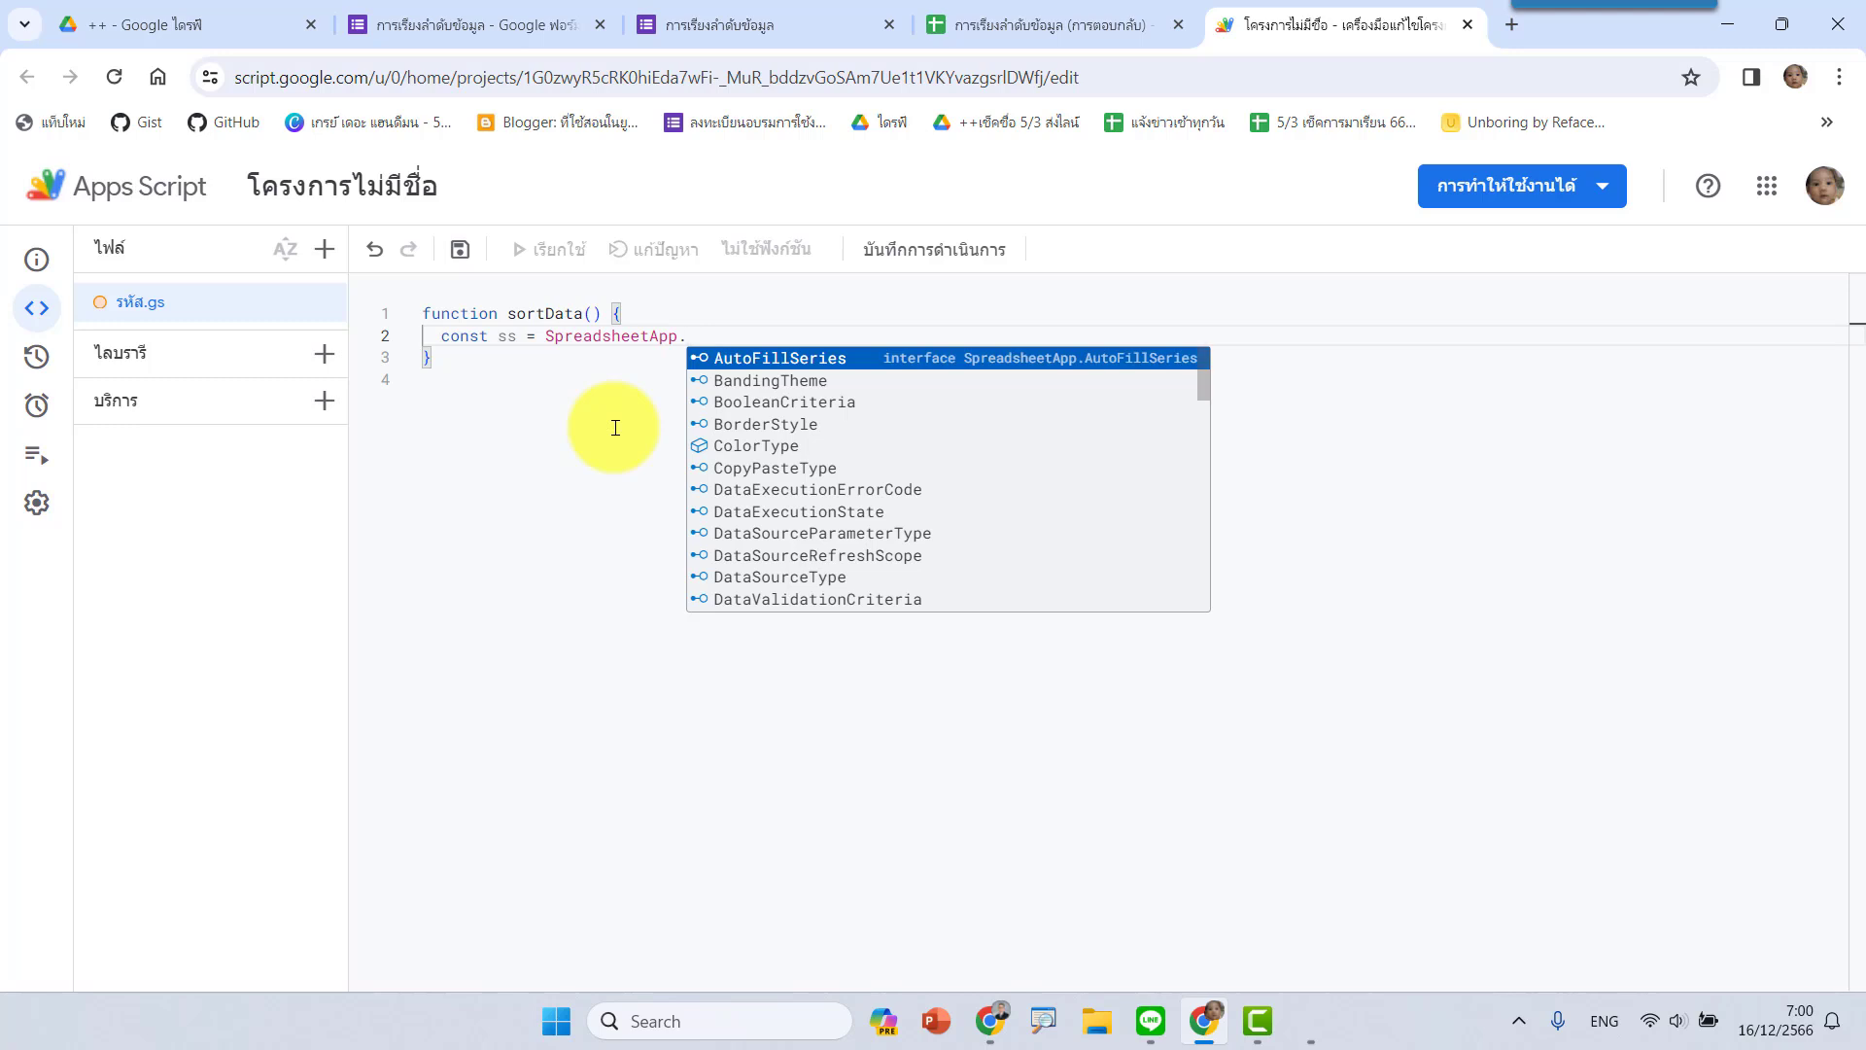
type("getA")
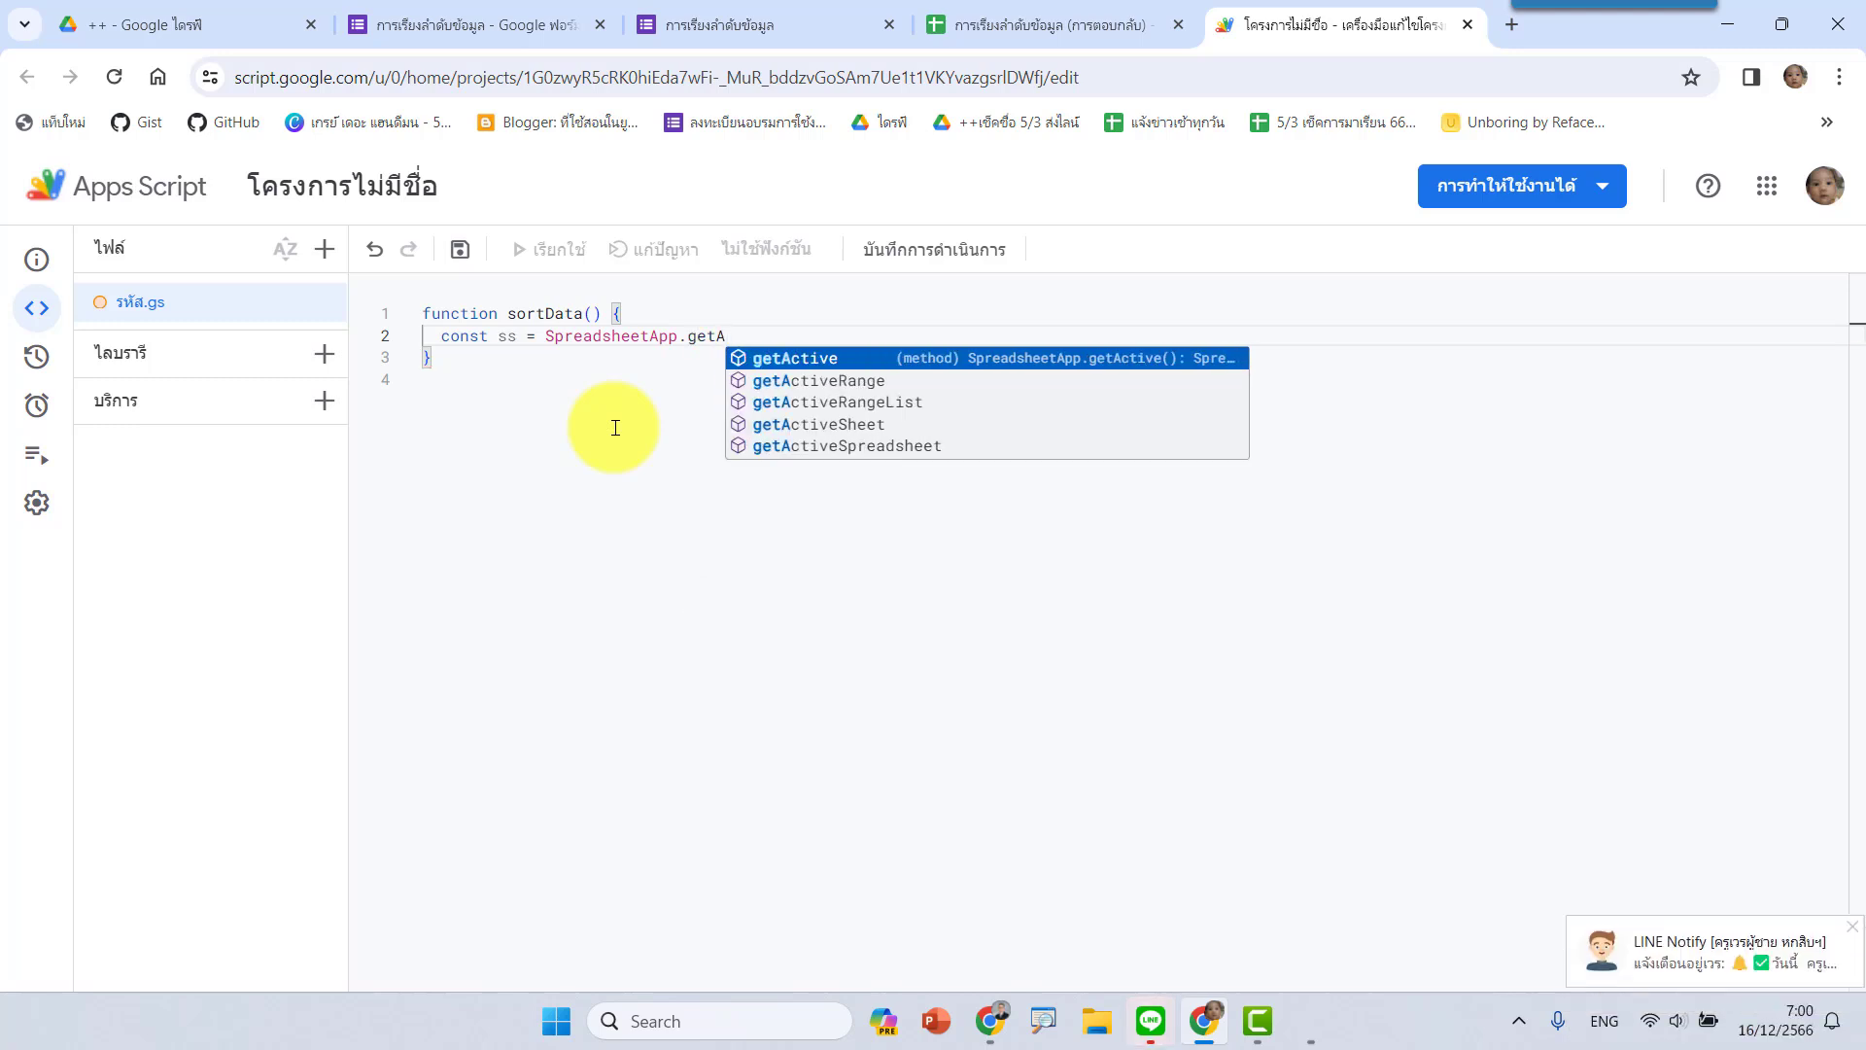
key("Down")
key("Down")
key("Down")
key("Return")
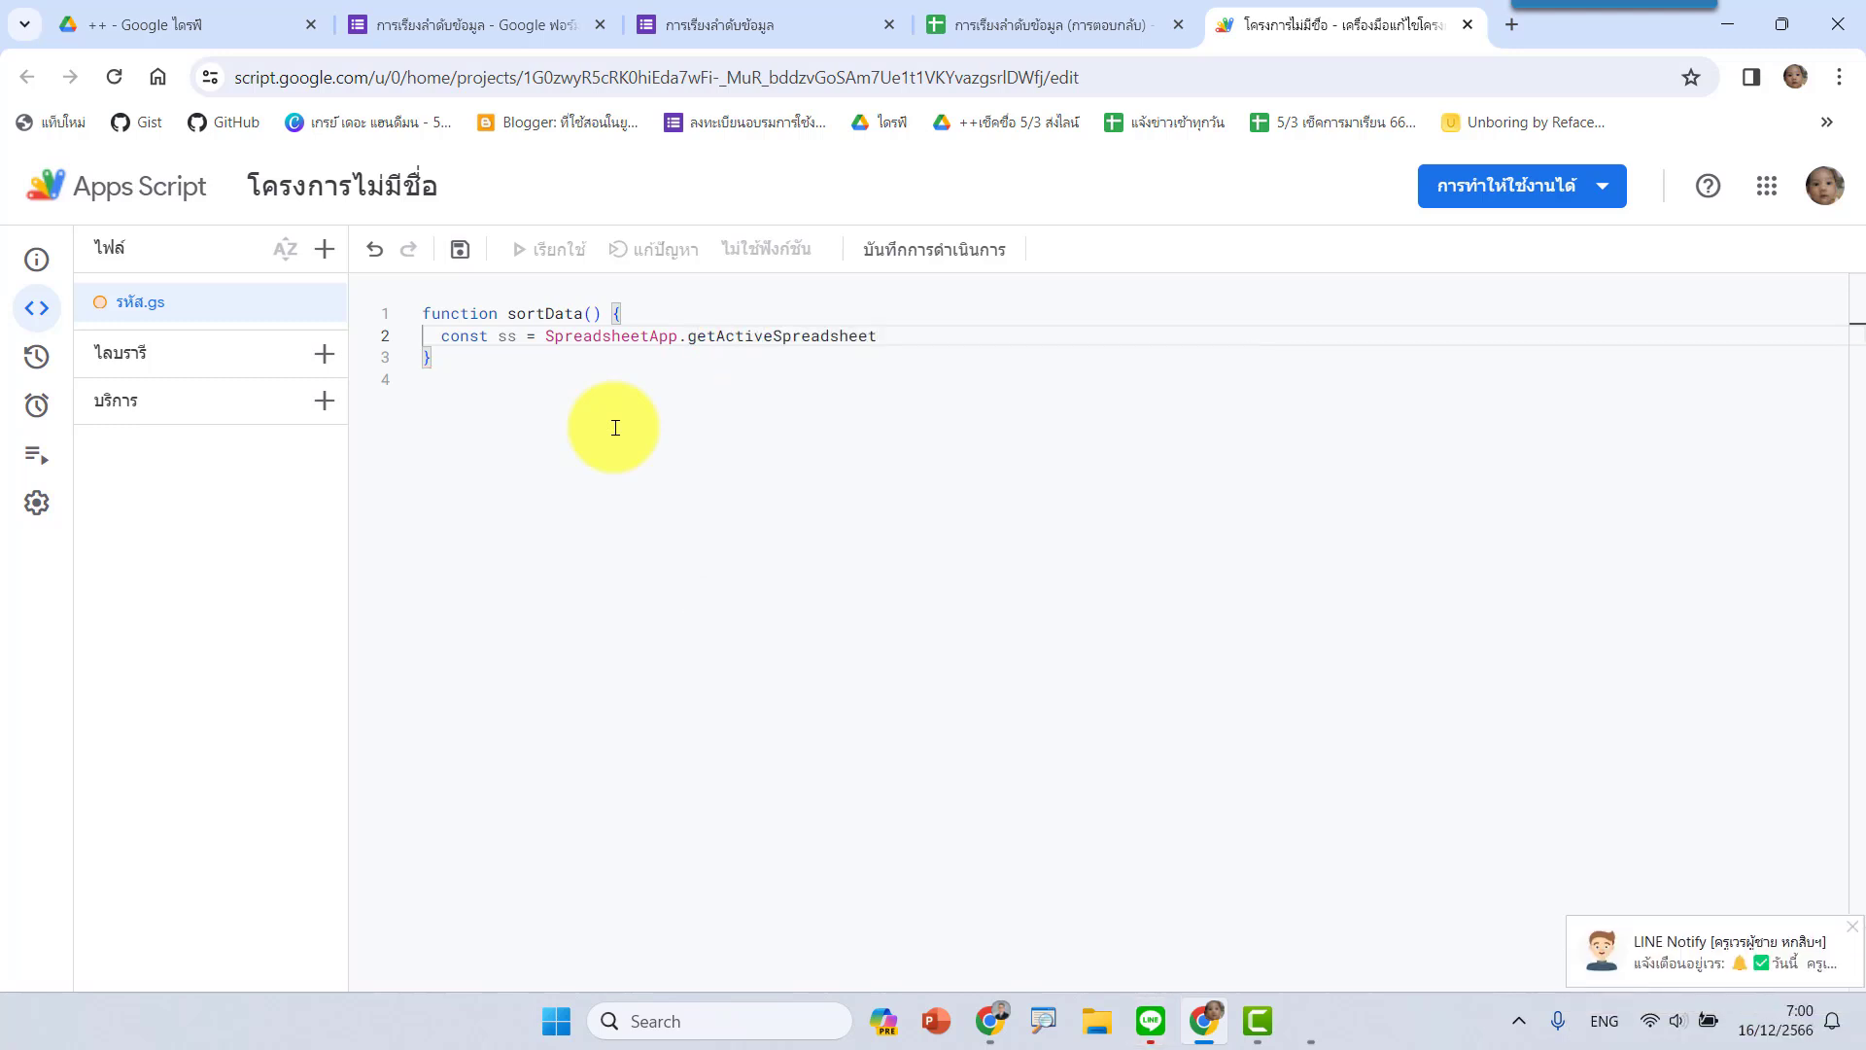
type("(")
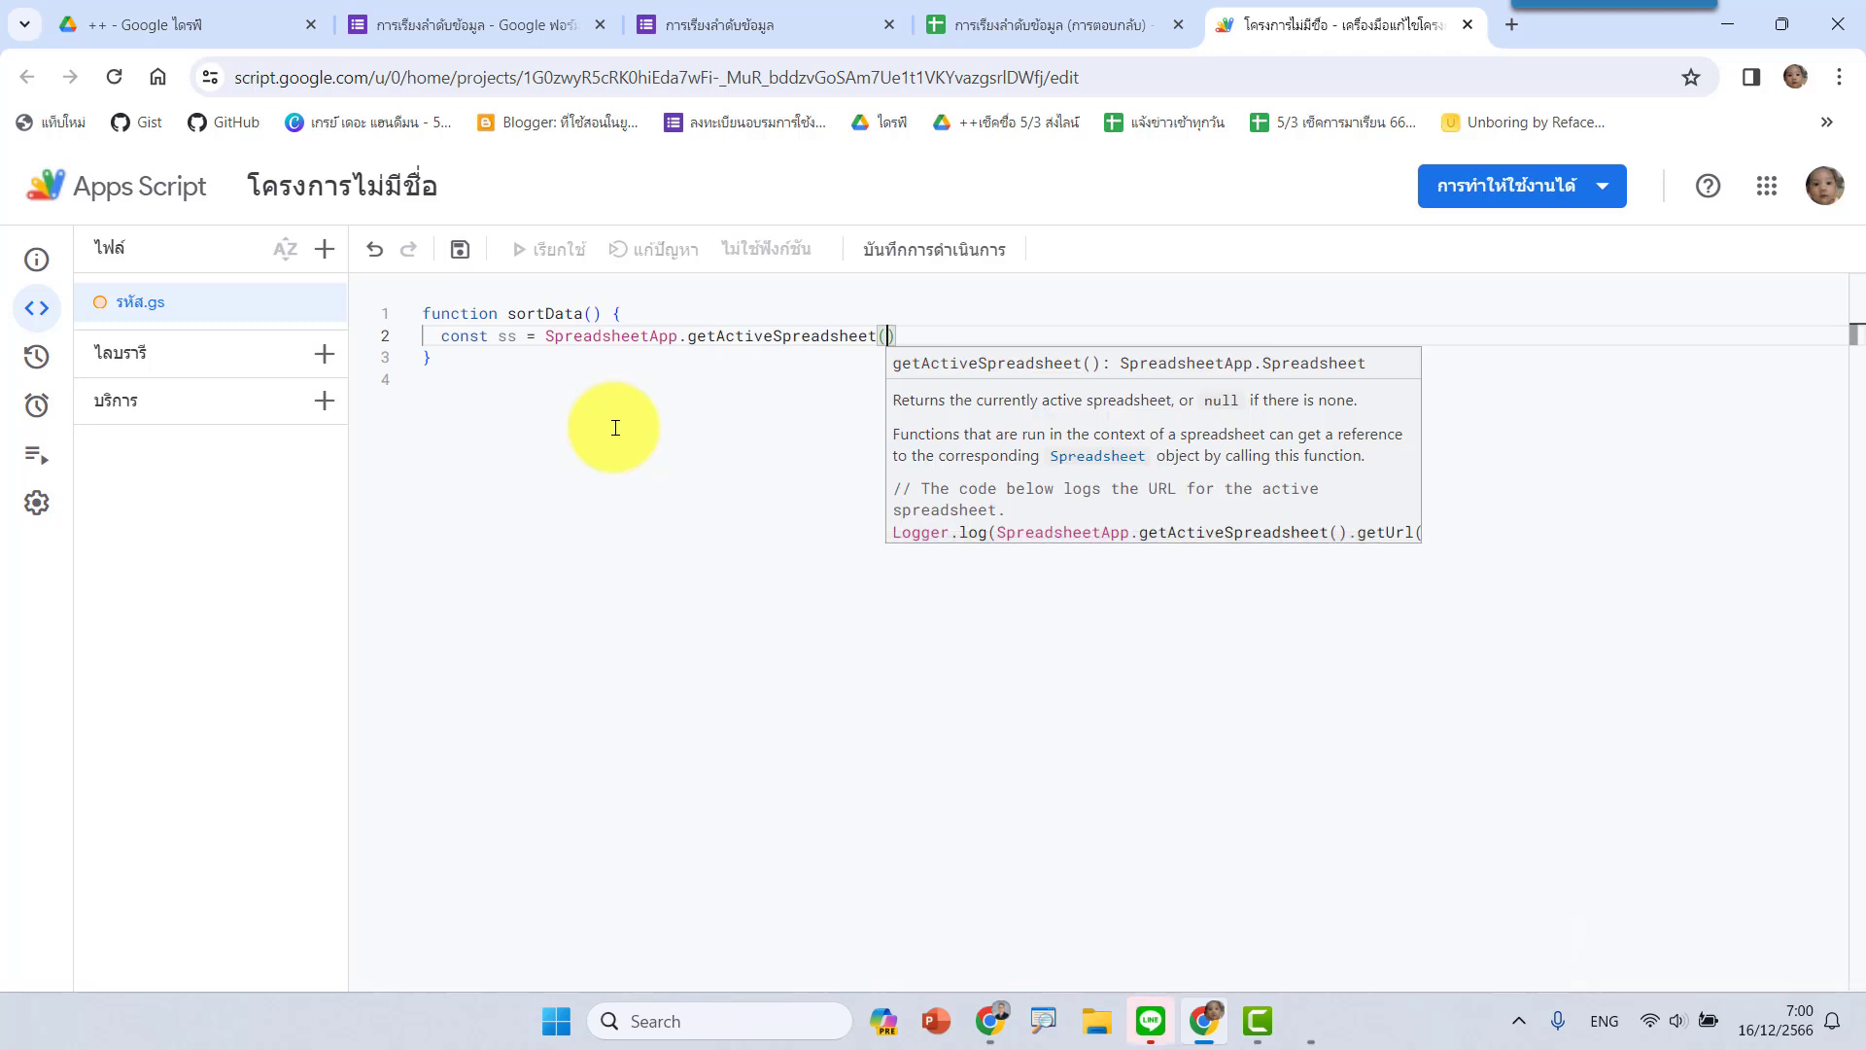
type(").")
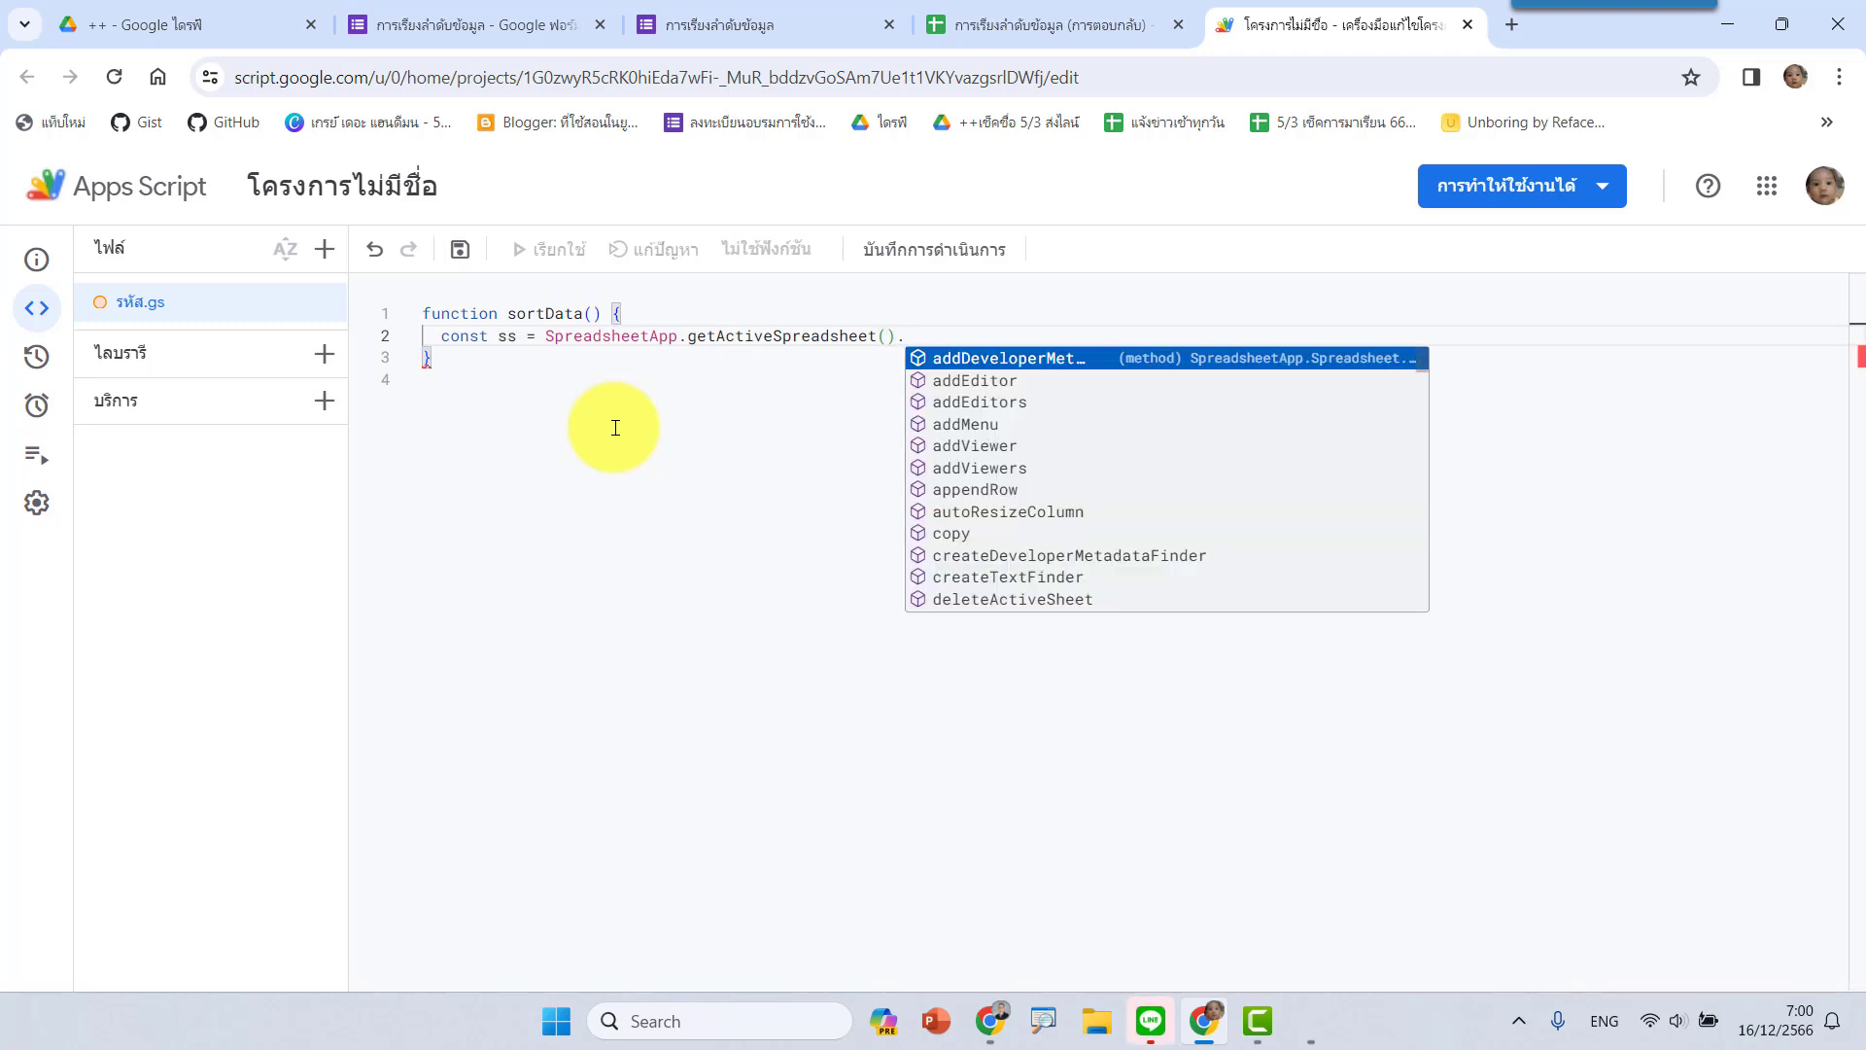
type("getS")
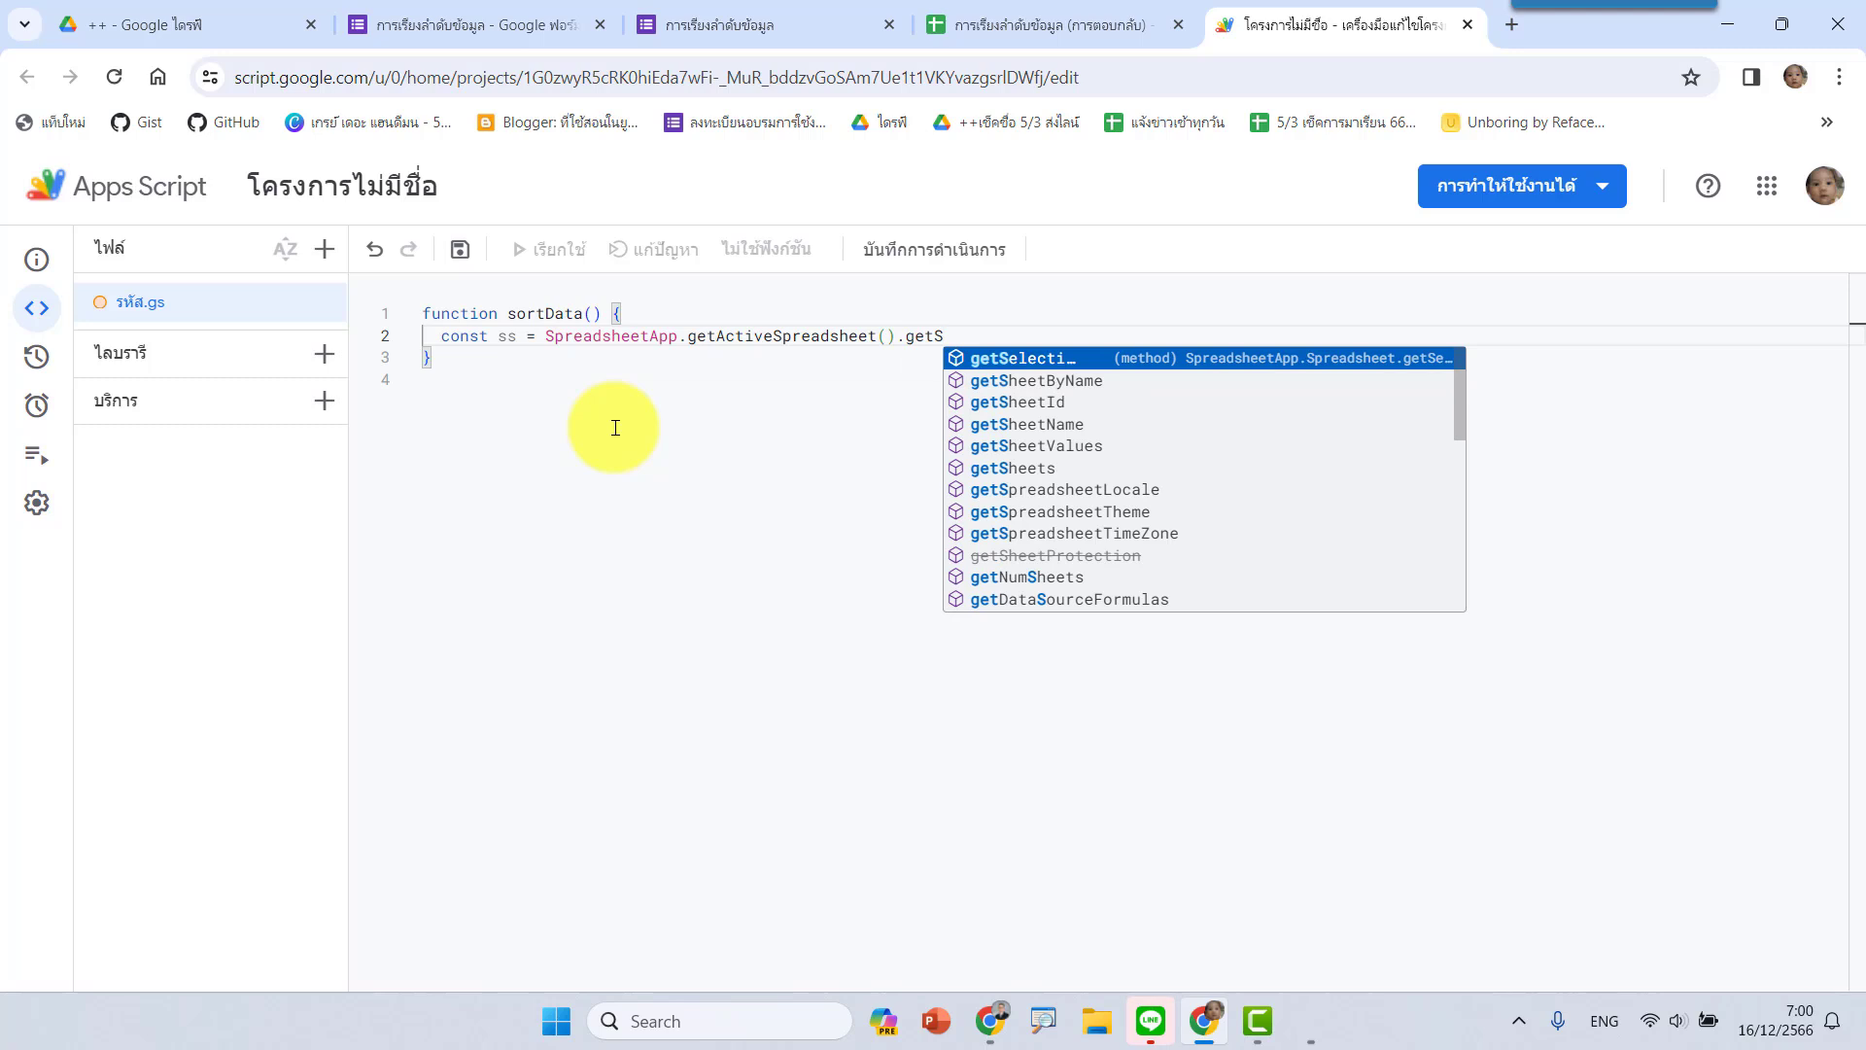
key("Down")
key("Return")
type("(")
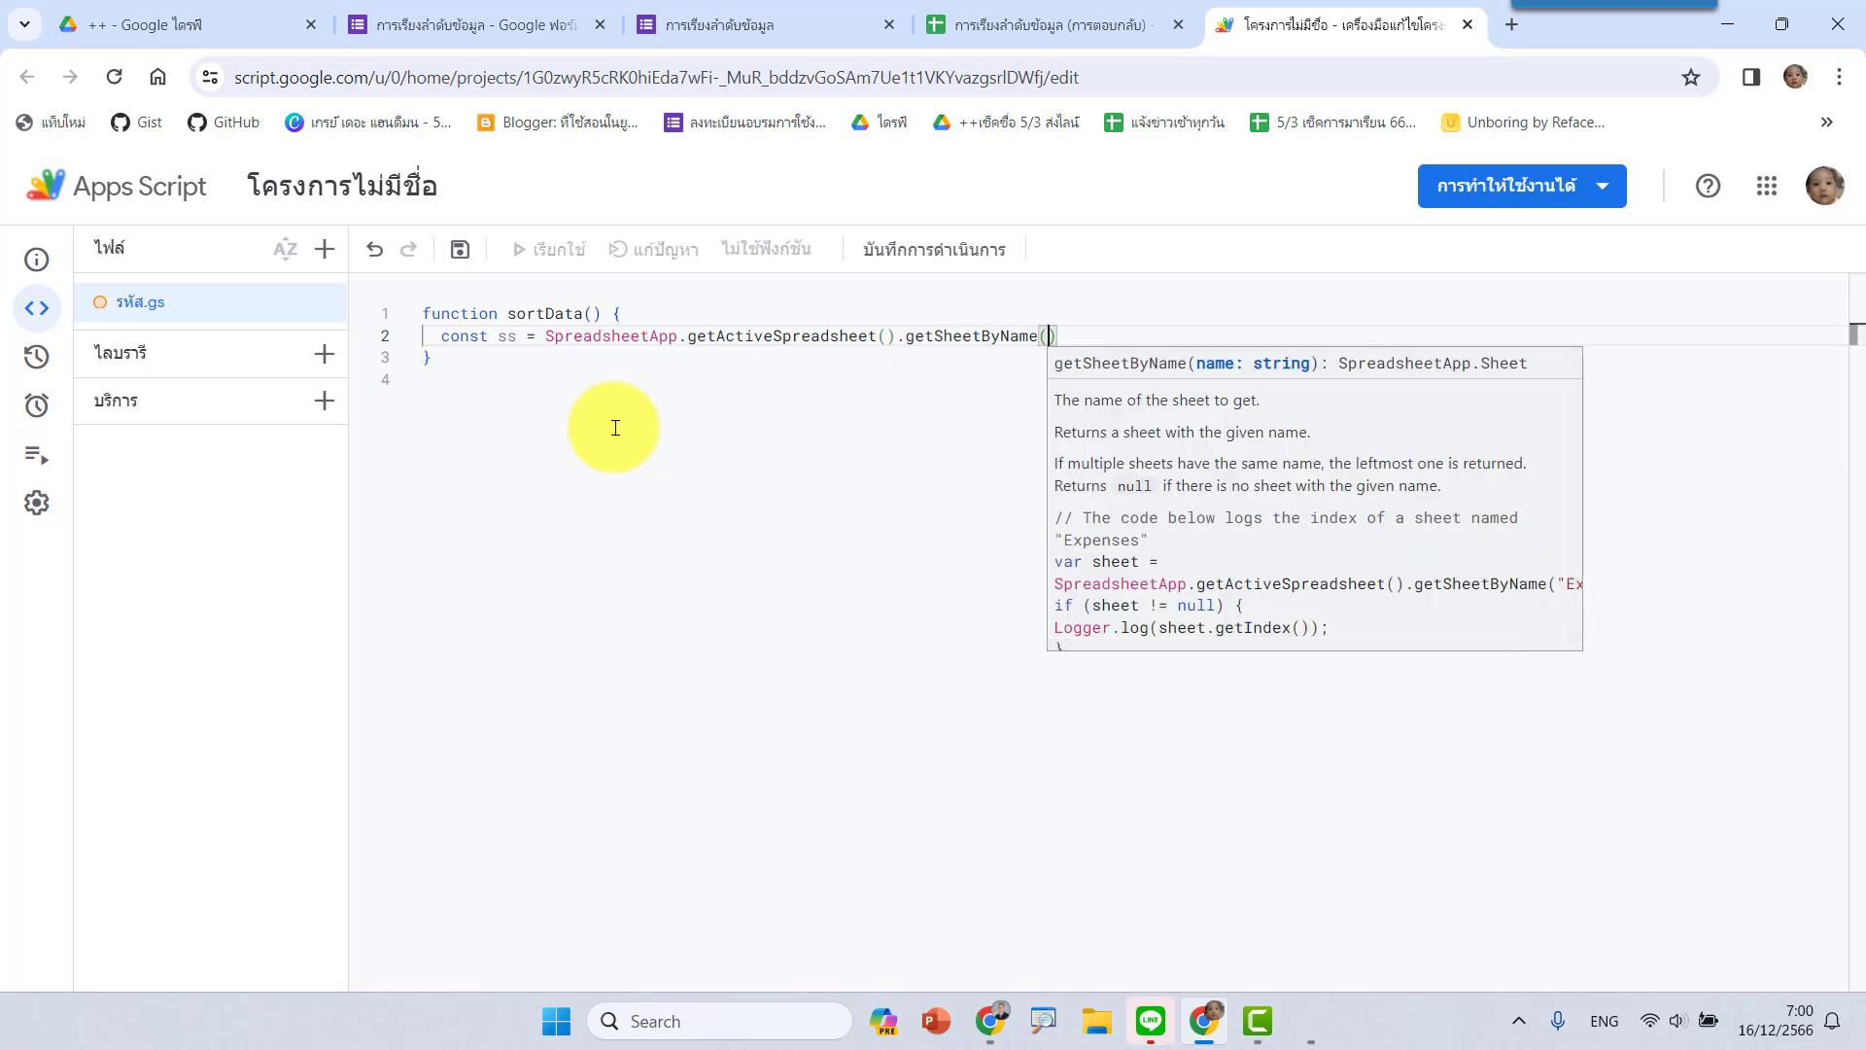
type("'")
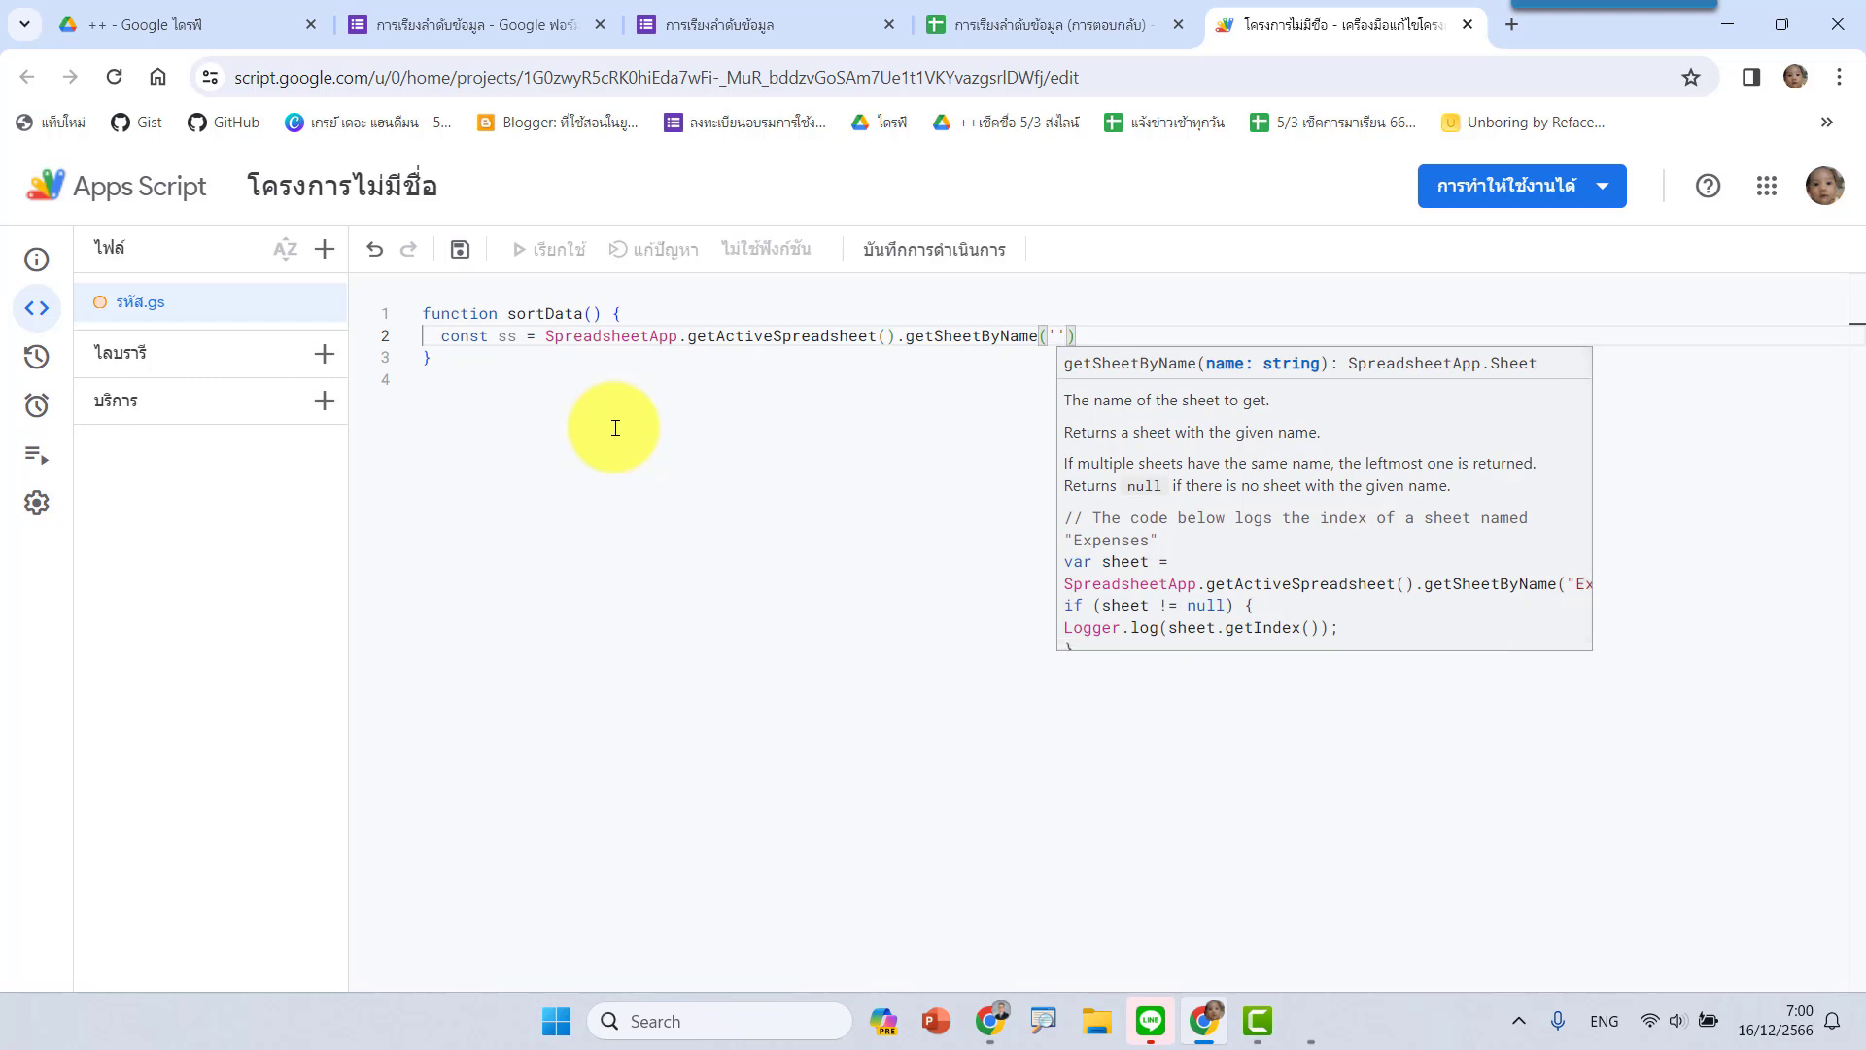
Copy the sheet name 'การตอบแบบฟอร์ม 1' and paste it into getSheetByName.
left_click(1050, 14)
double_click(329, 967)
key("ctrl+c")
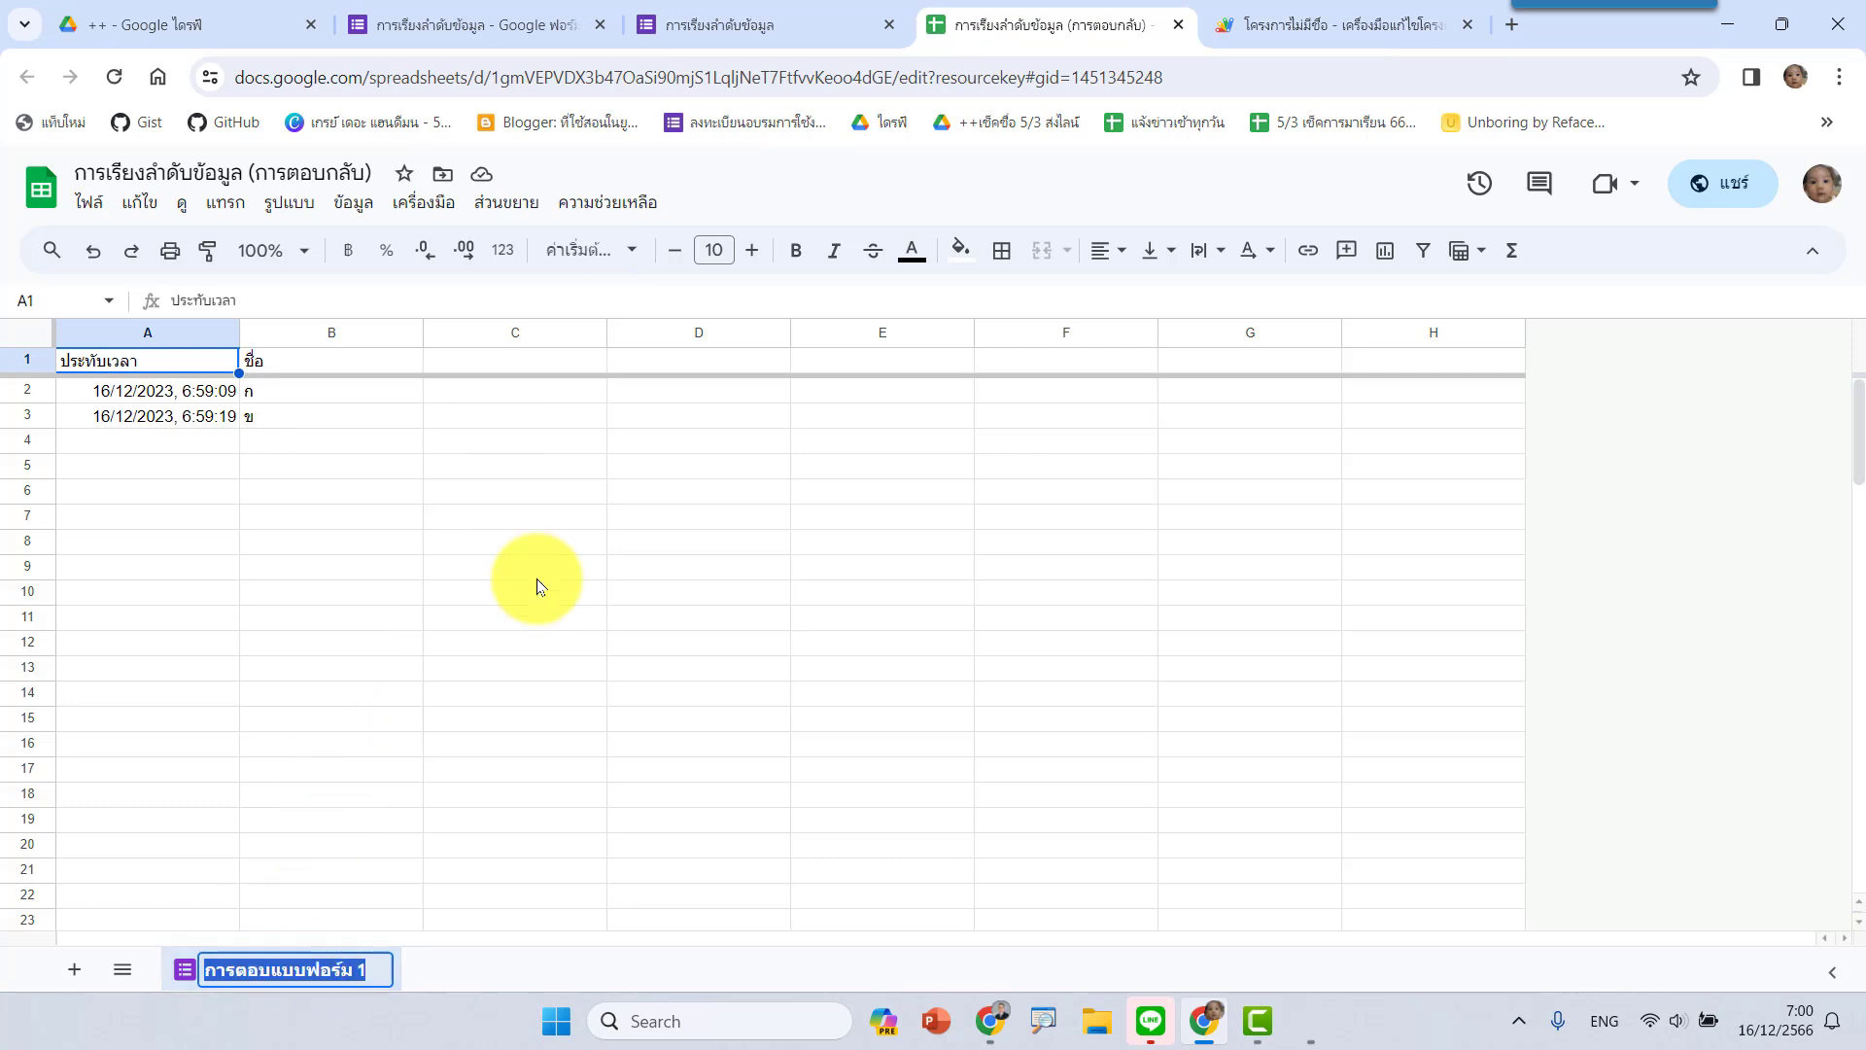
left_click(1289, 23)
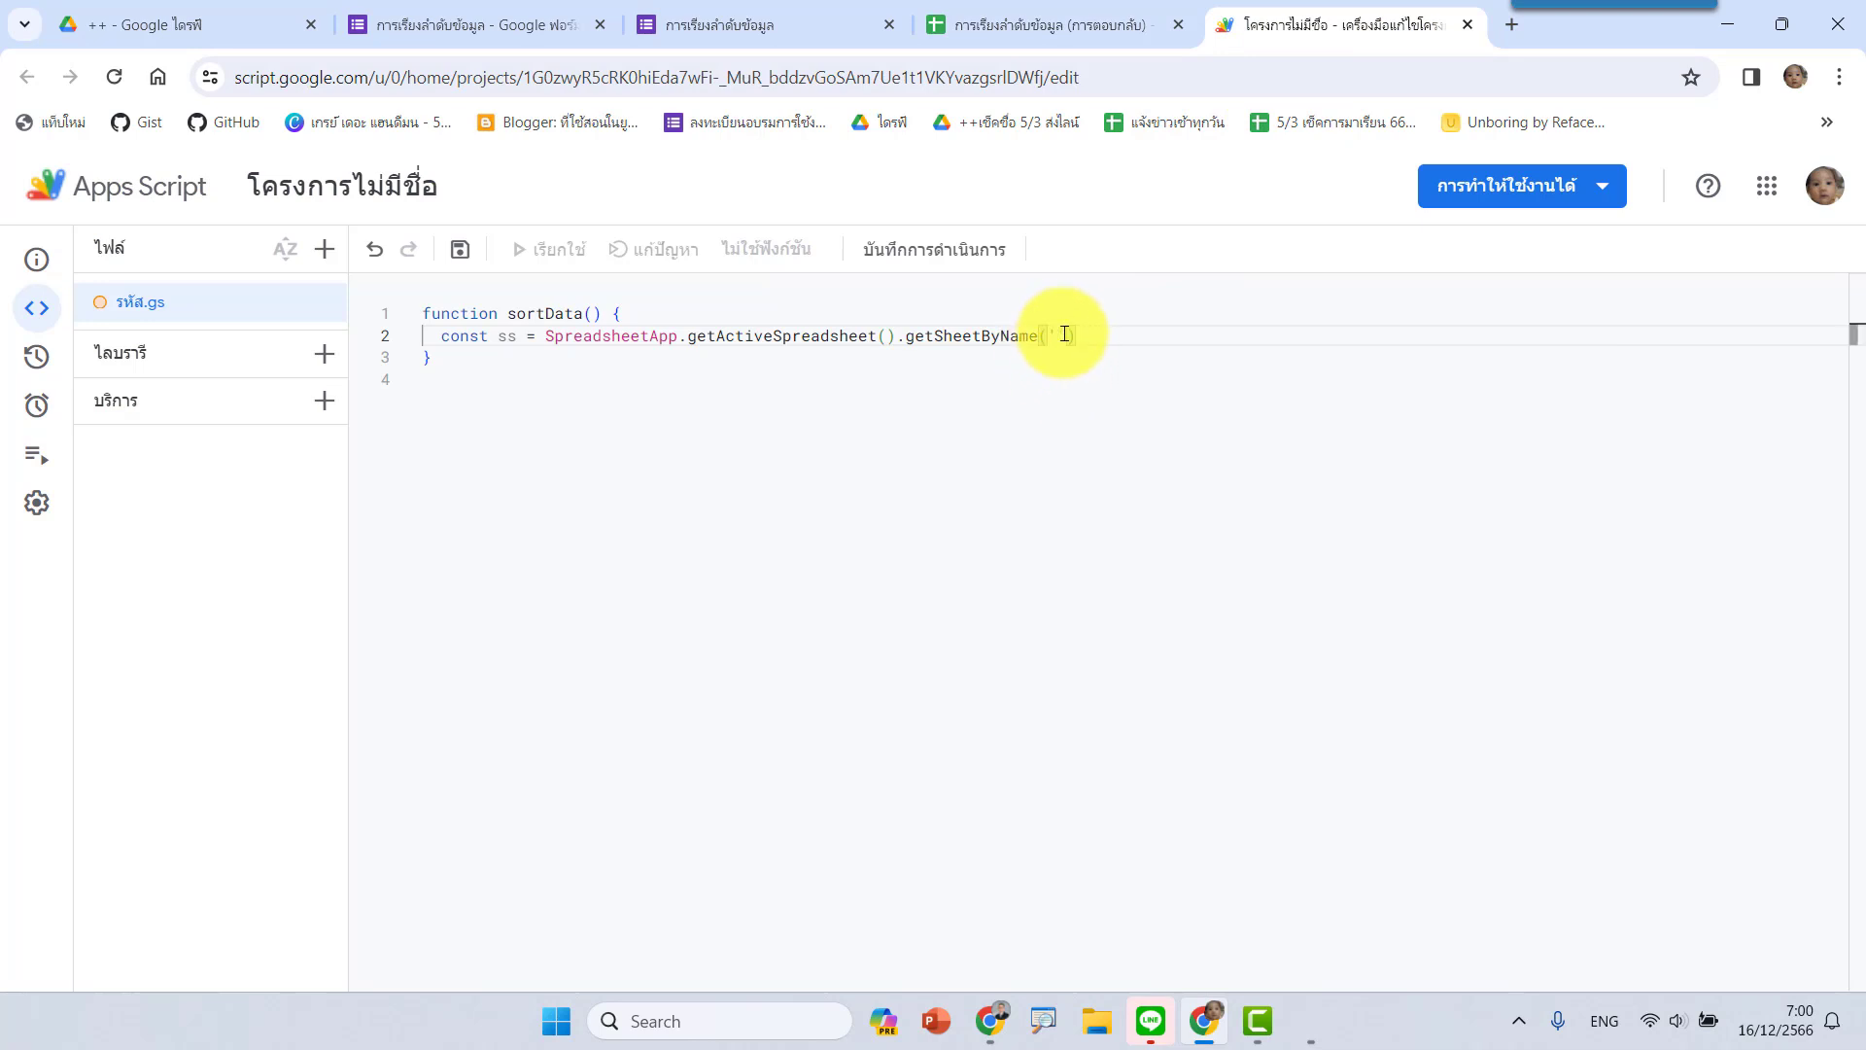
key("ctrl+v")
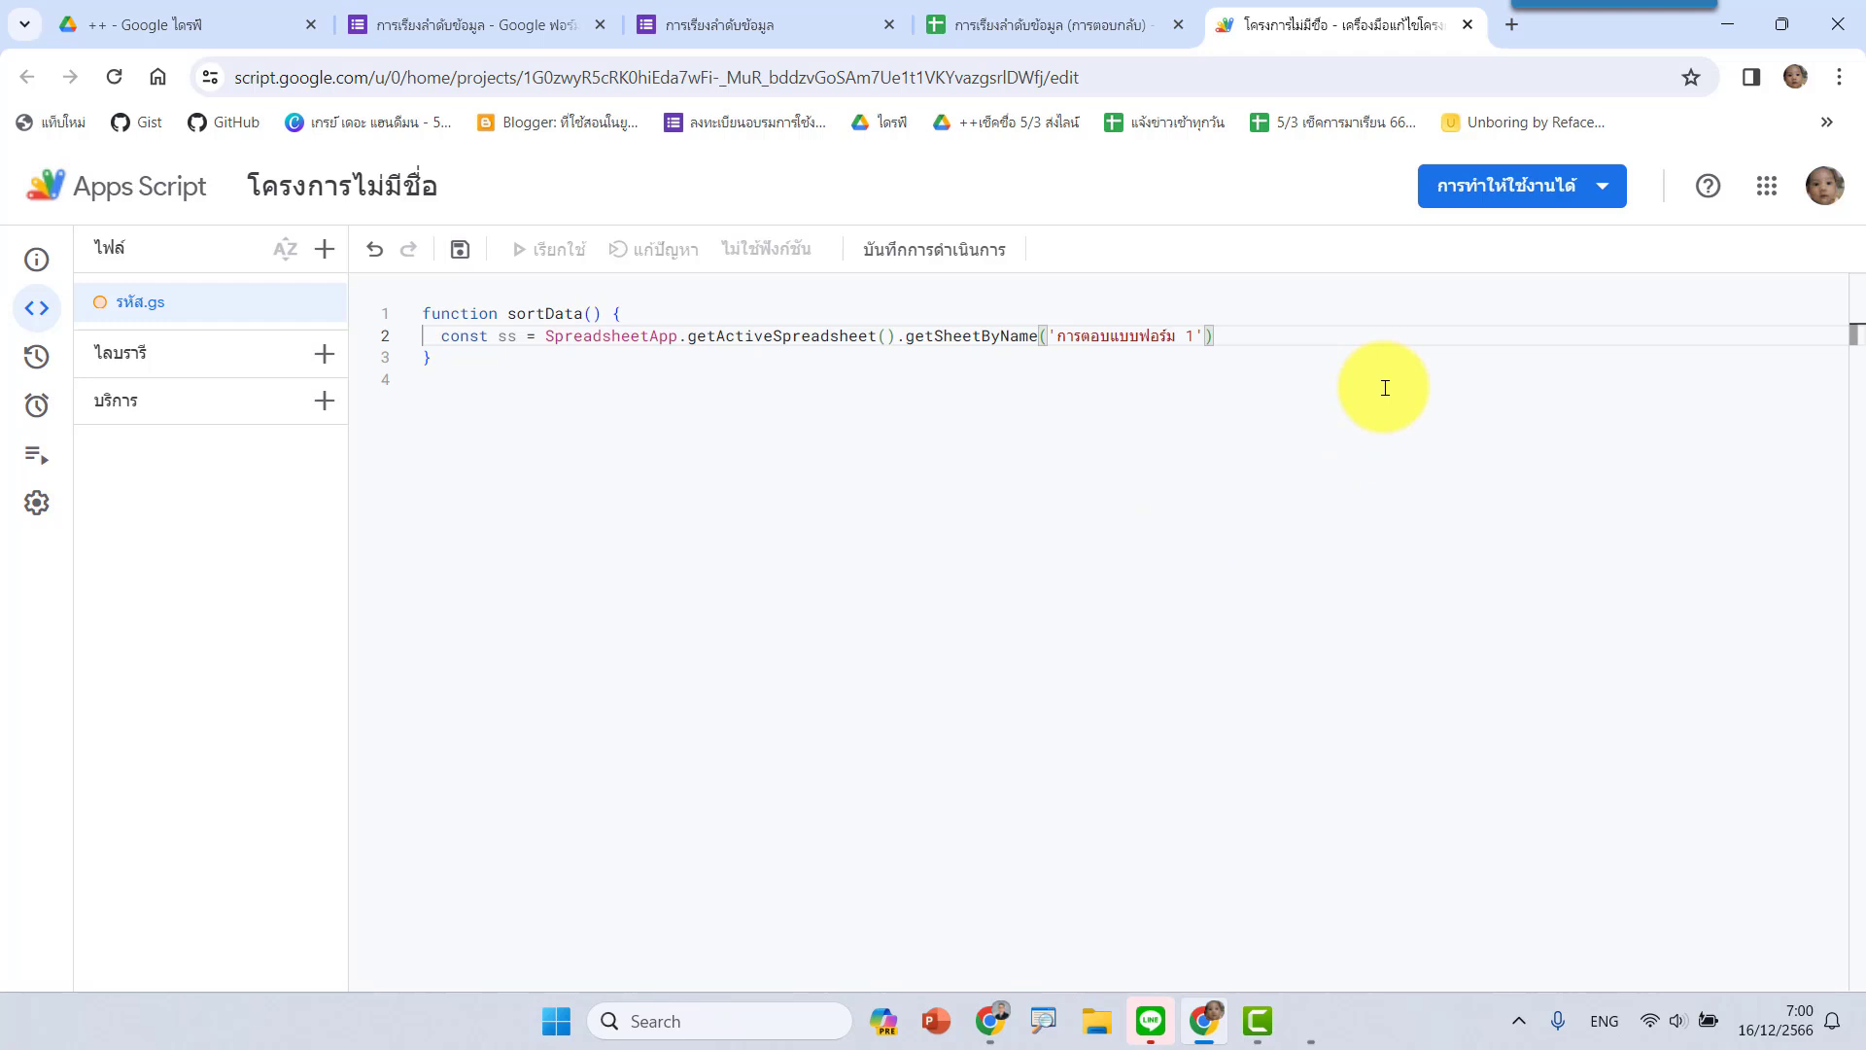
Add ss.sort(1,false) on a new line to sort the timestamp column descending.
key("Return")
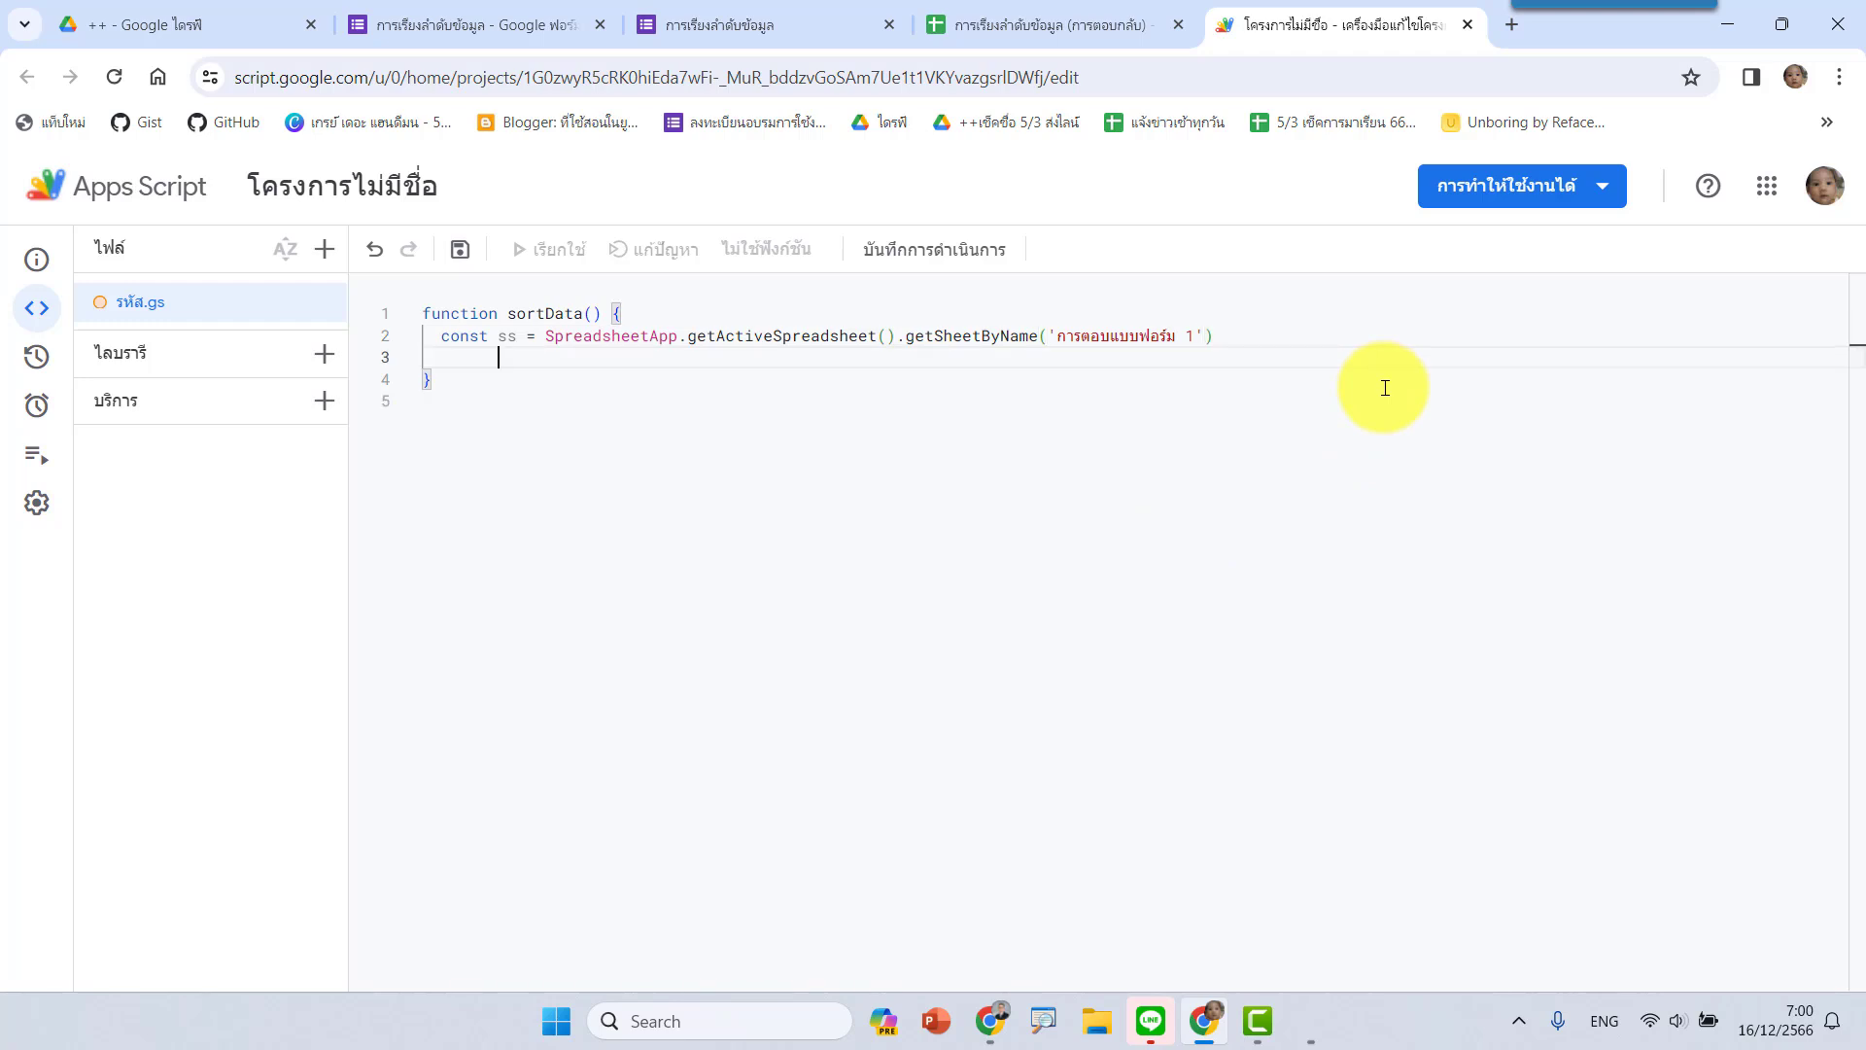
type("ss.")
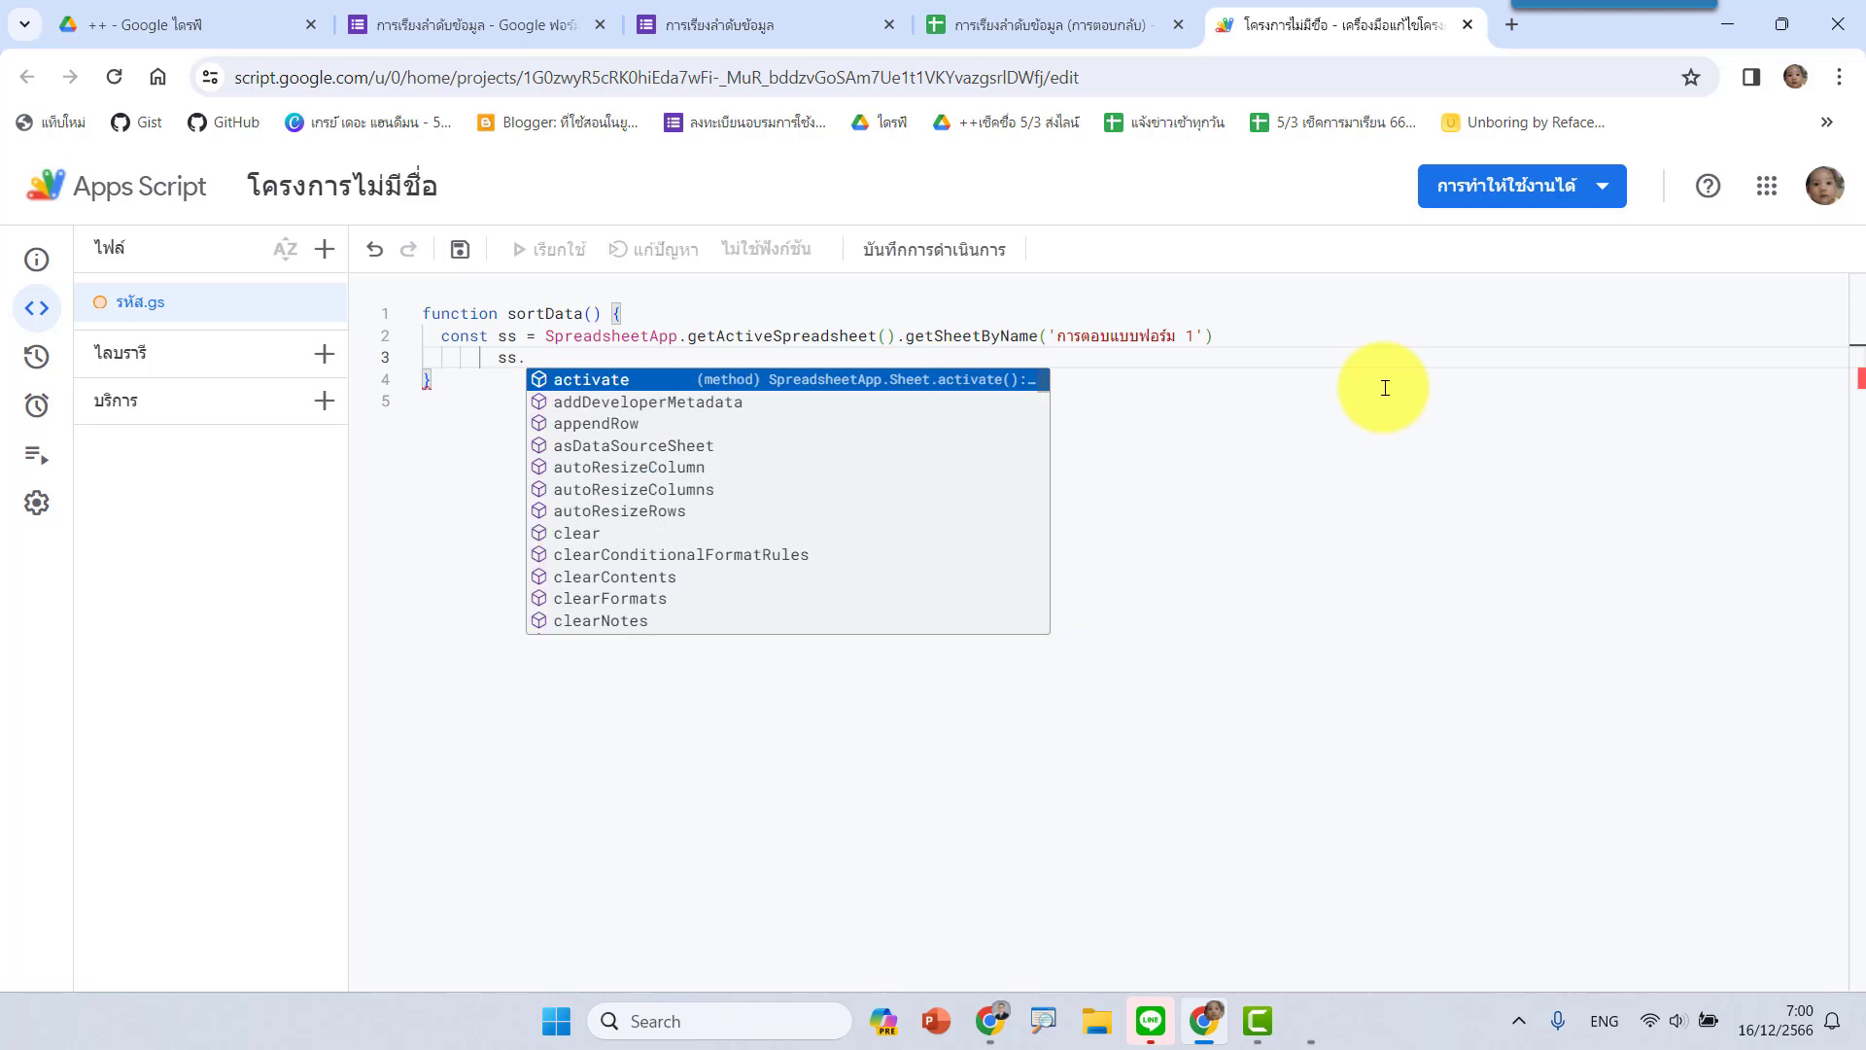
type("so")
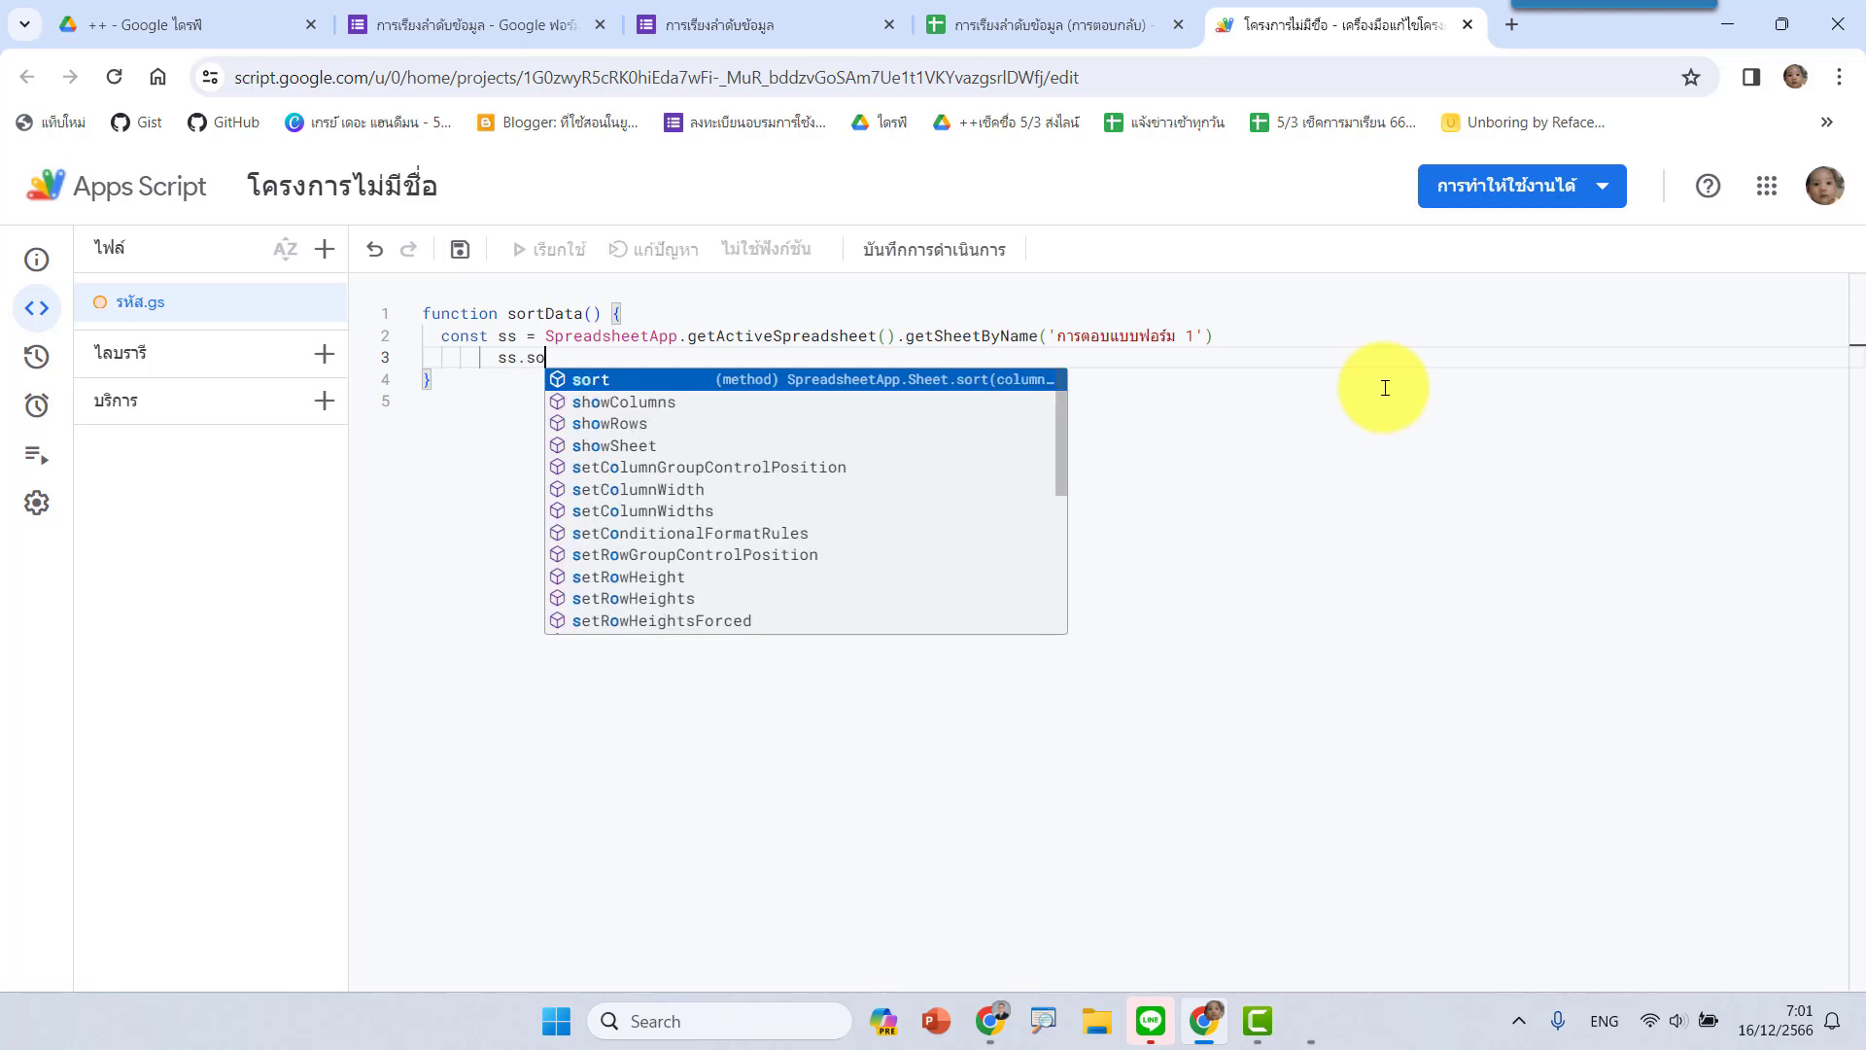
key("Return")
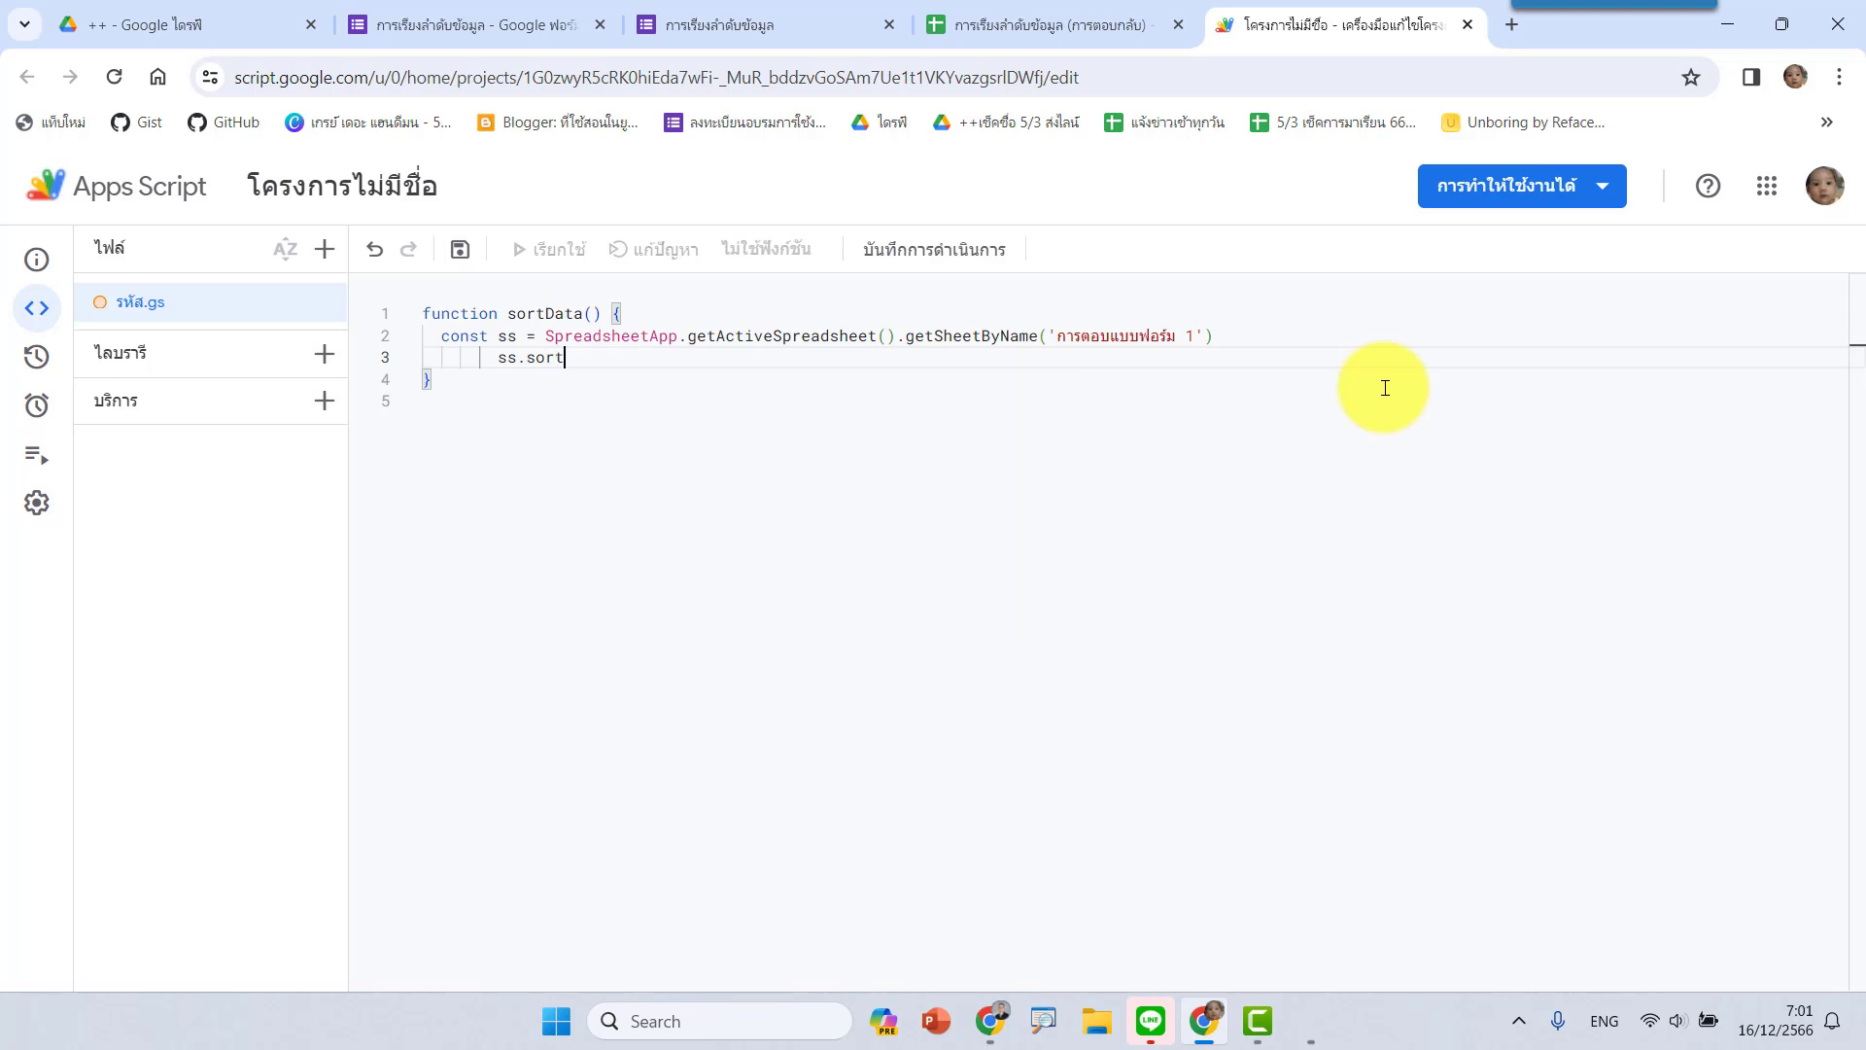
type("(")
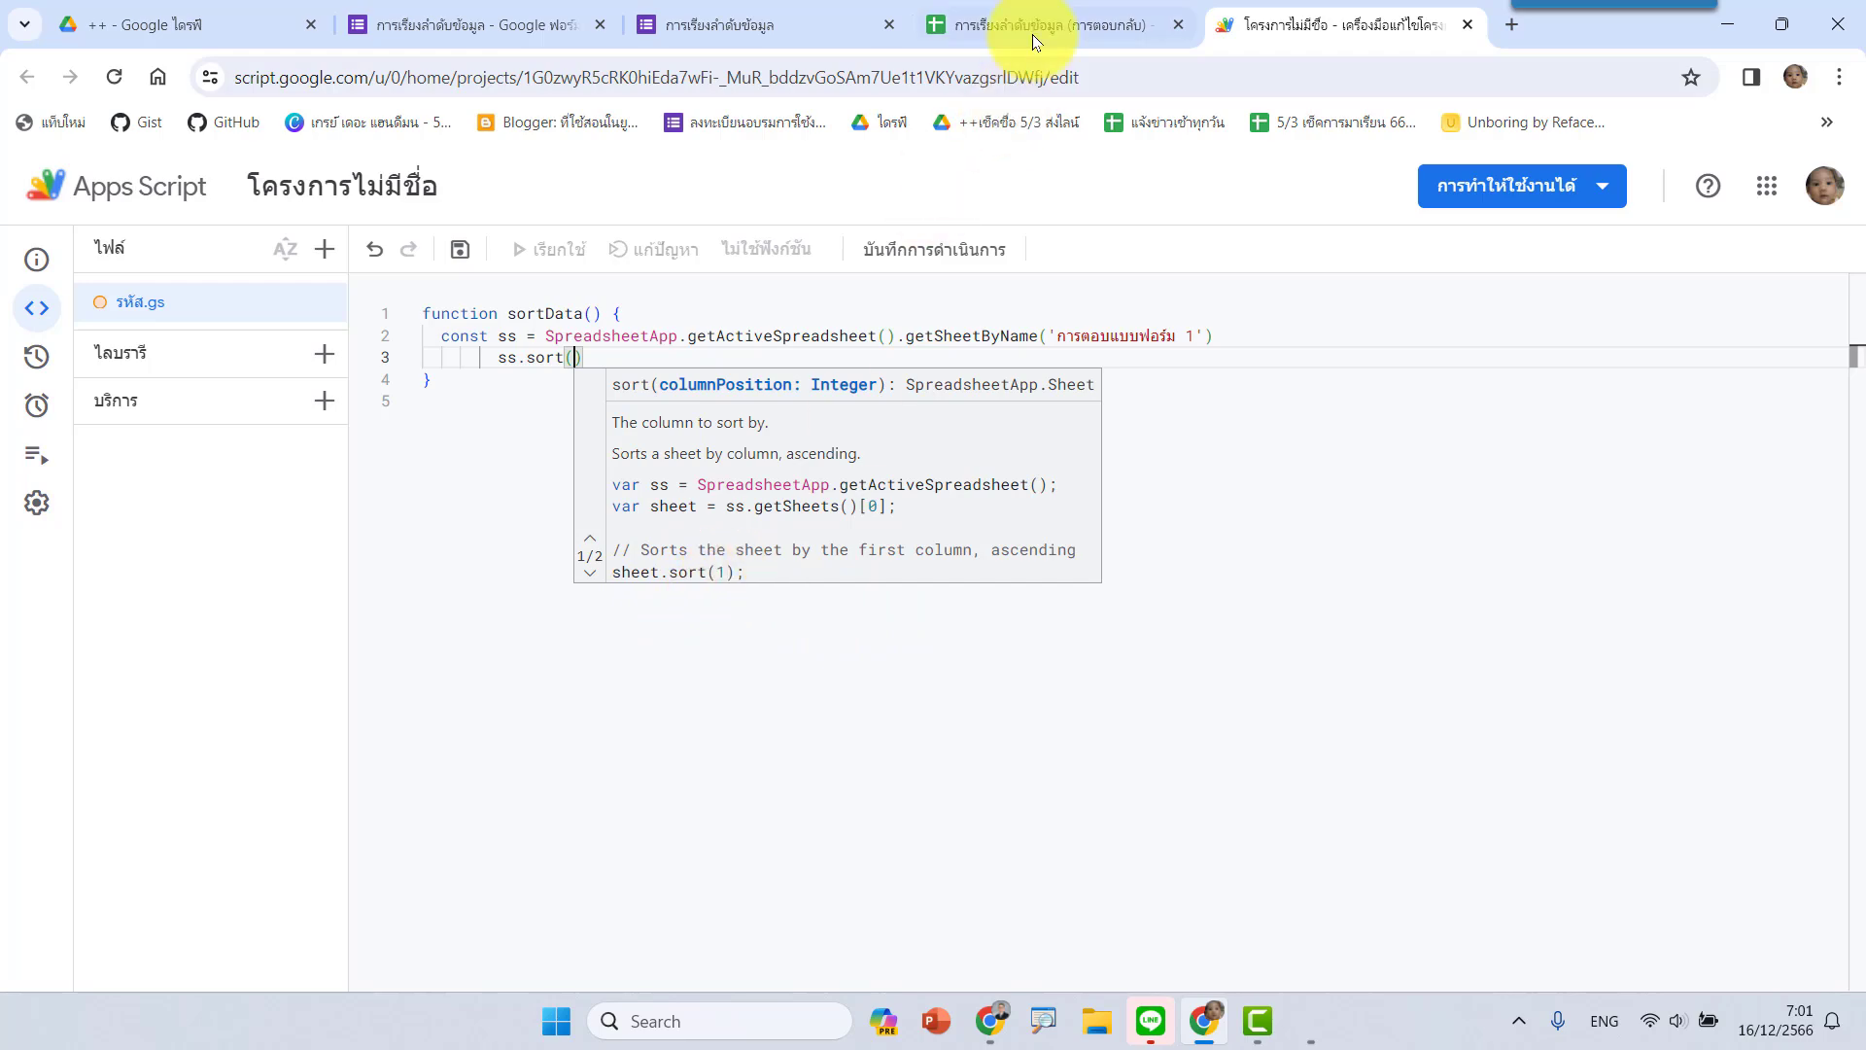
left_click(1029, 7)
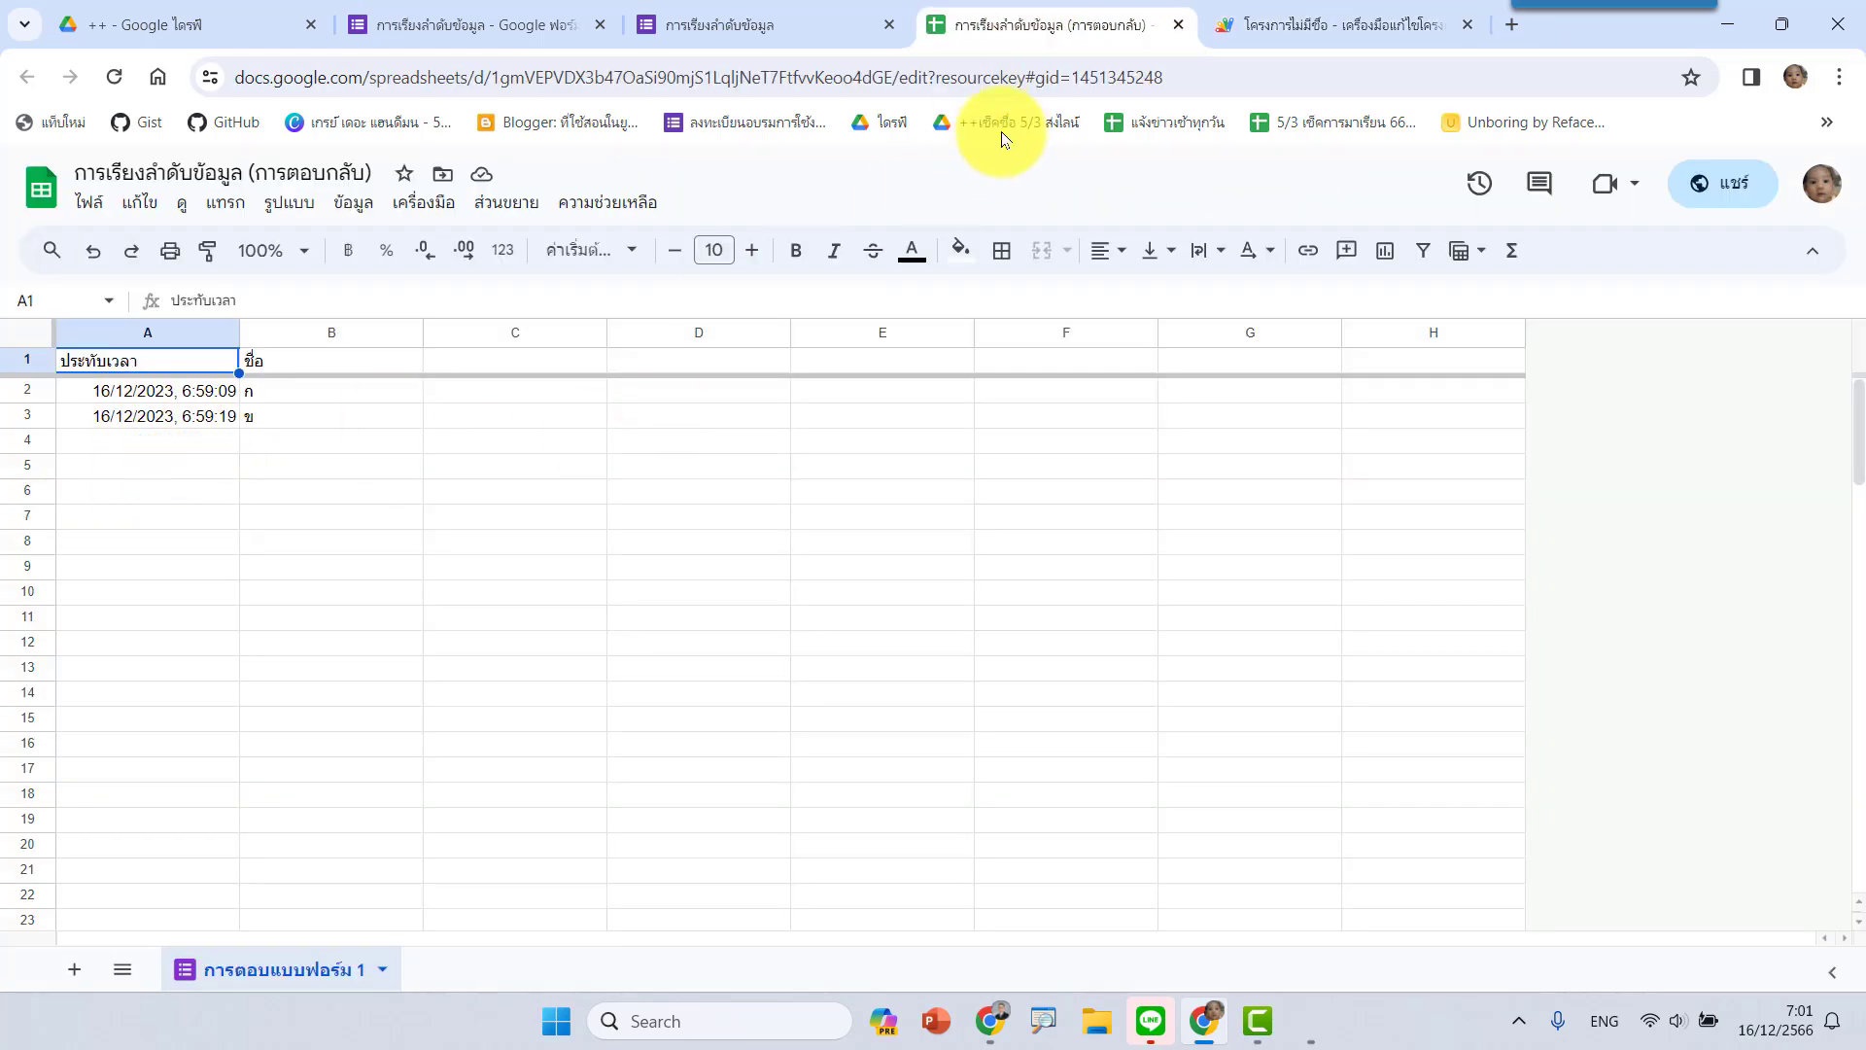
left_click(1286, 12)
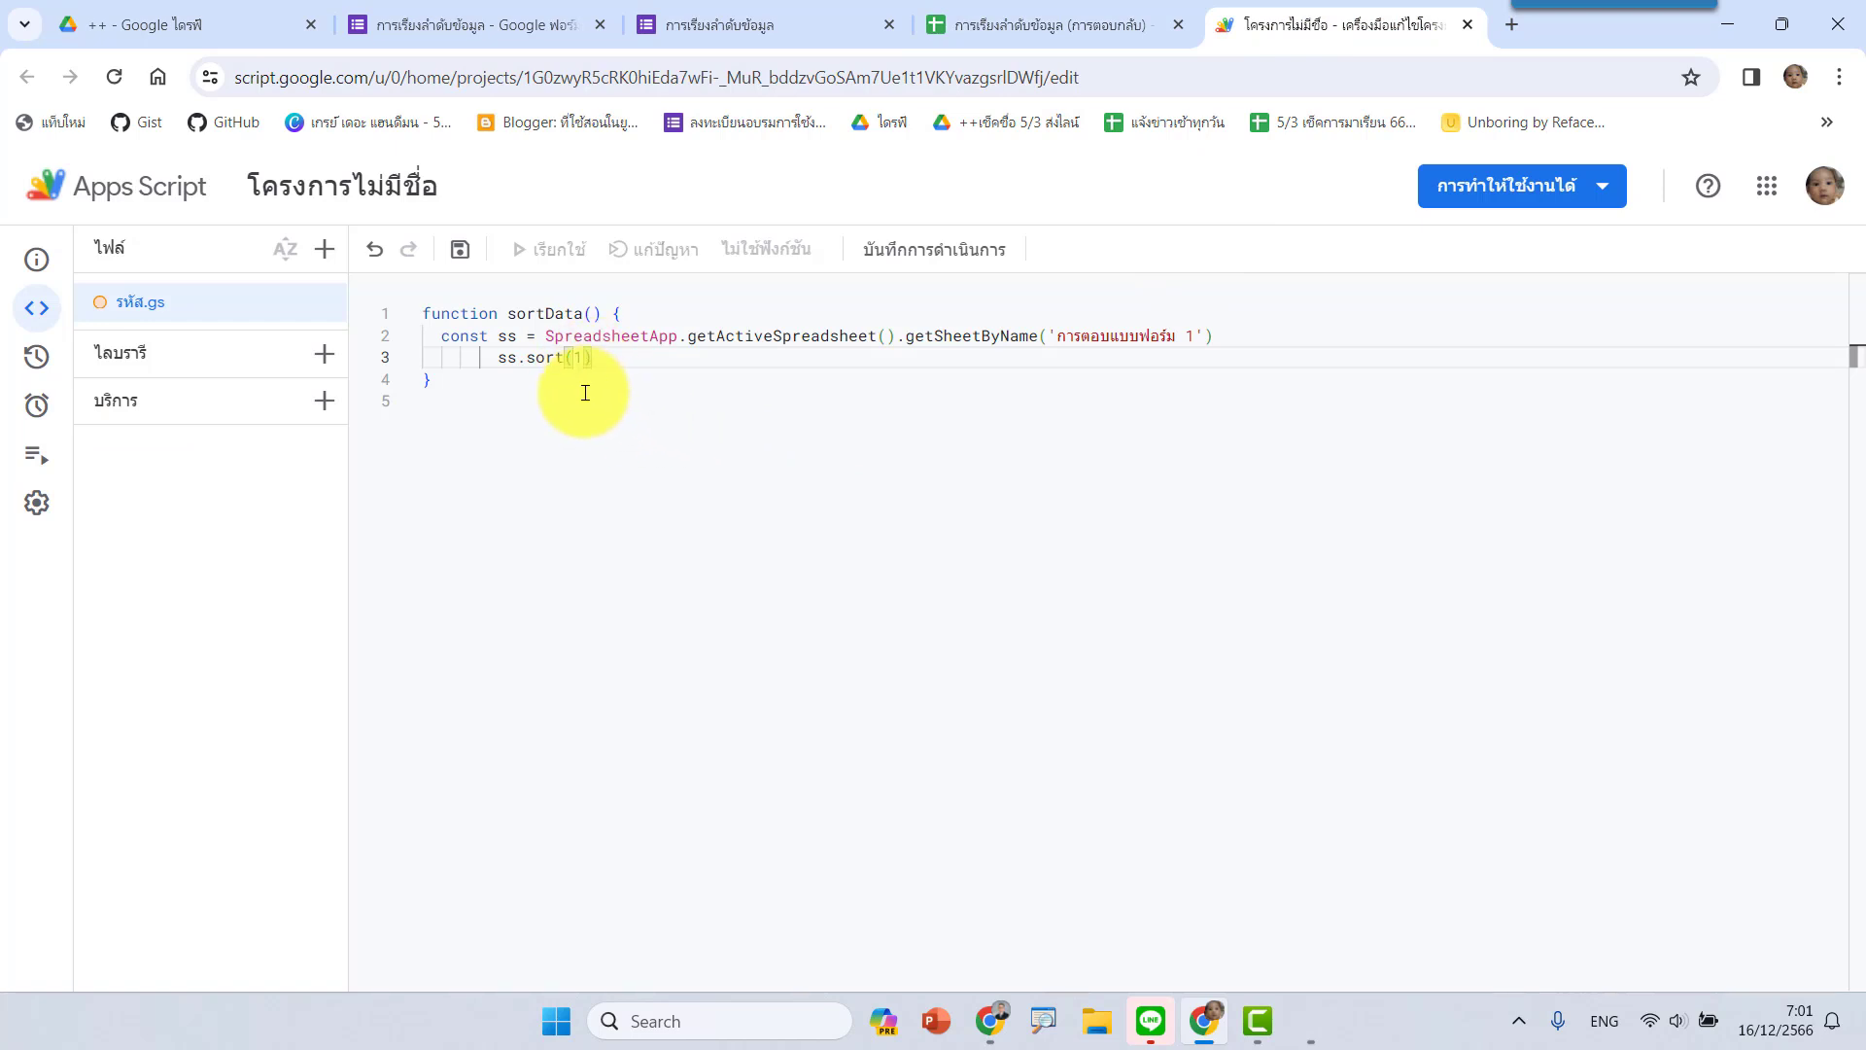
left_click(1045, 14)
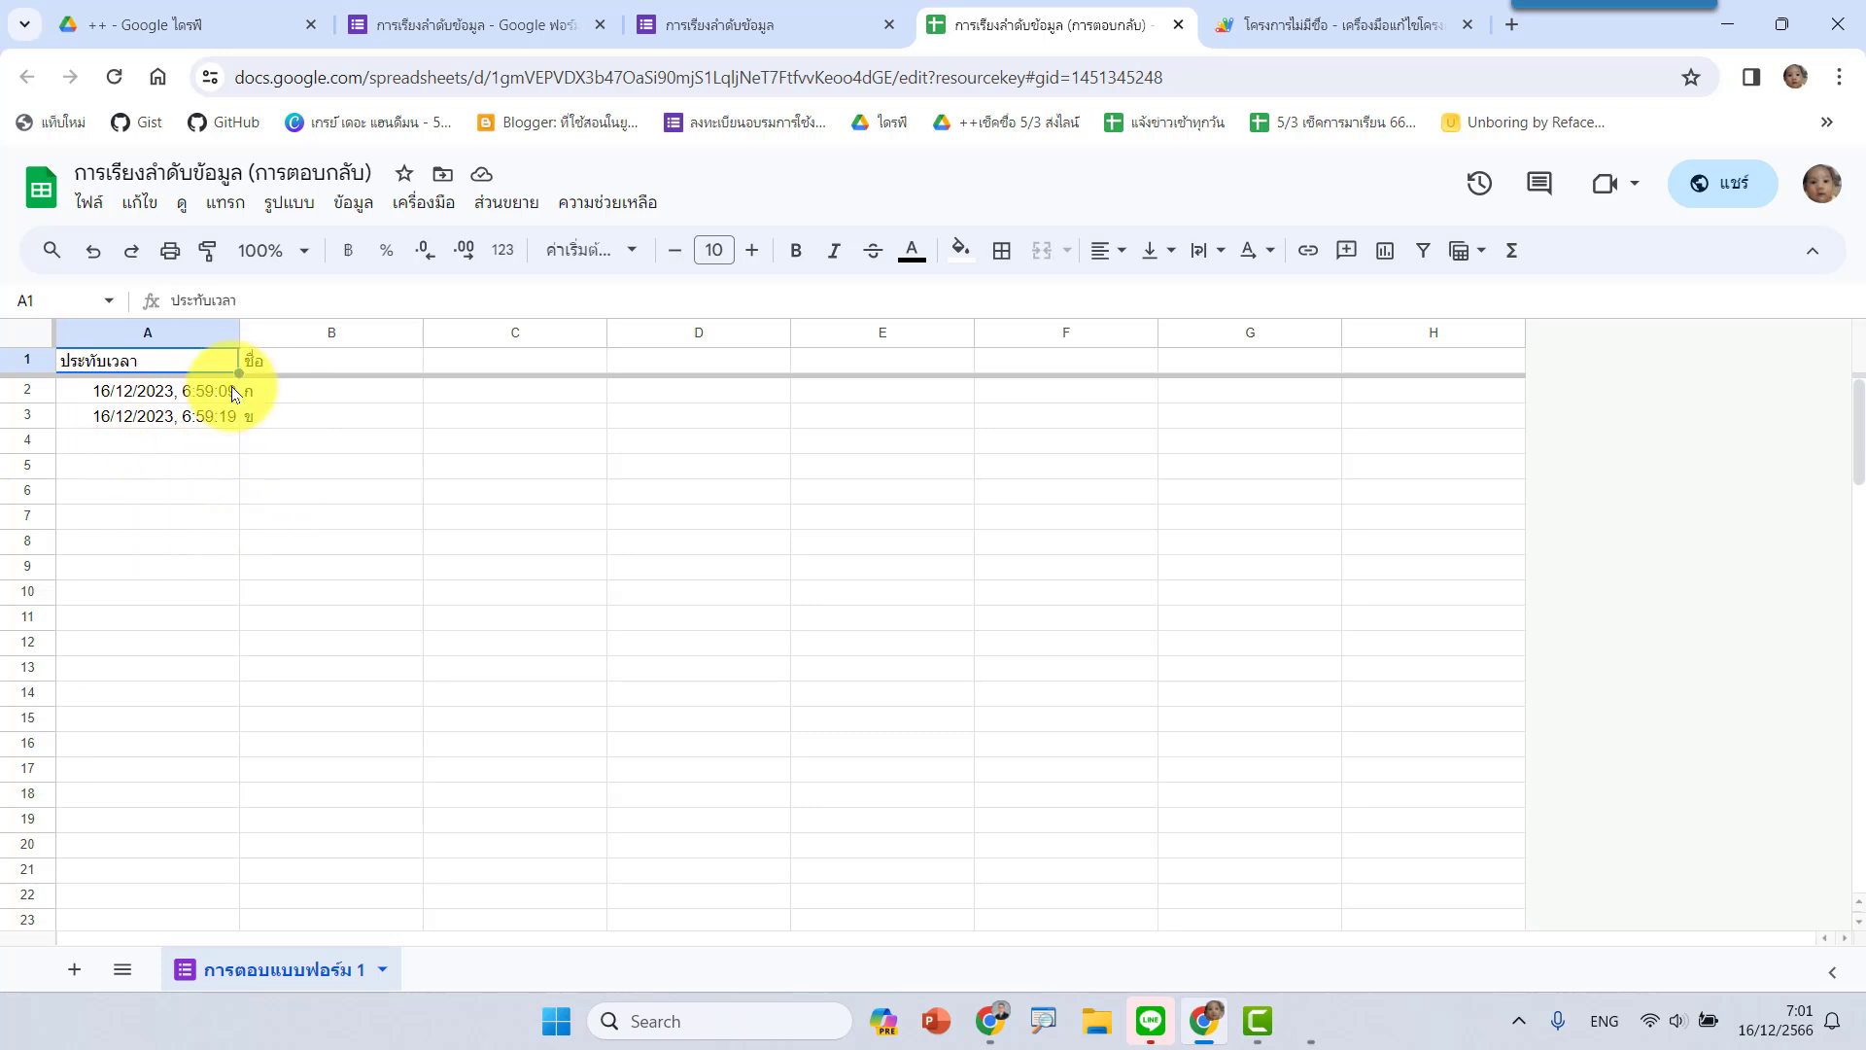
left_click(1302, 21)
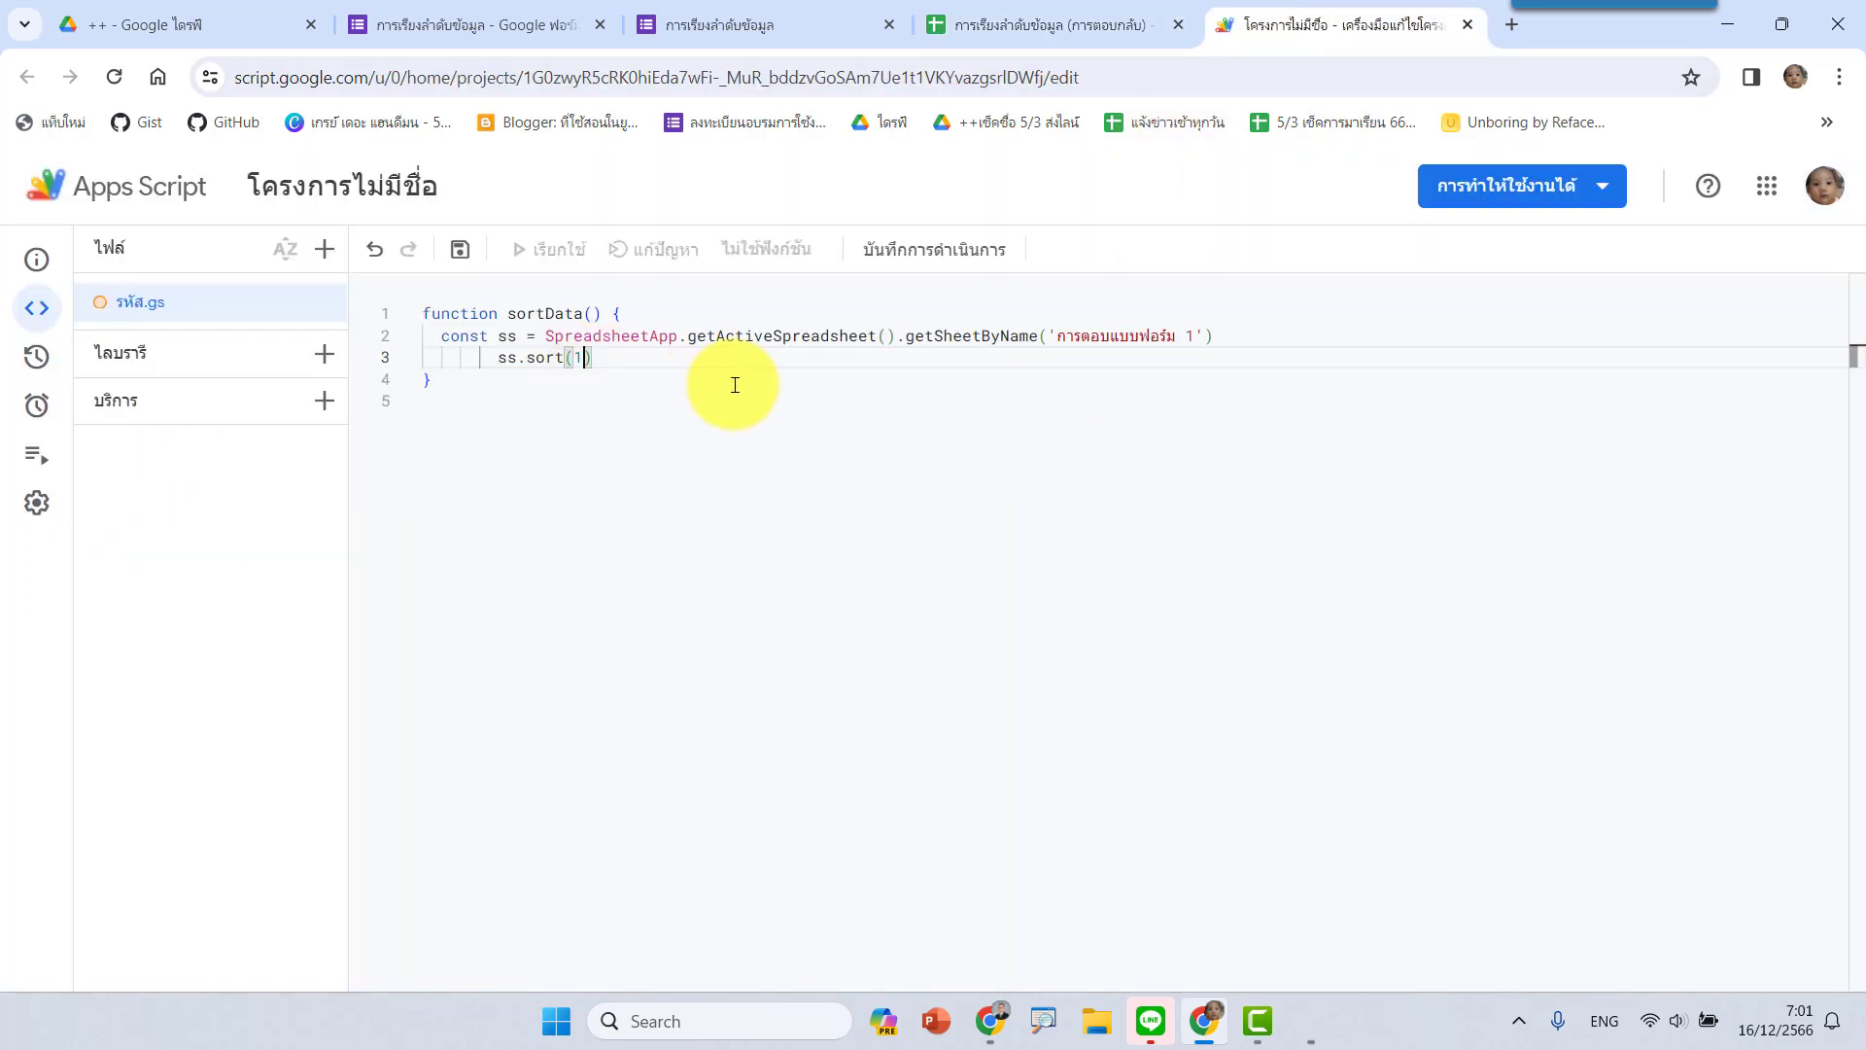
type(",")
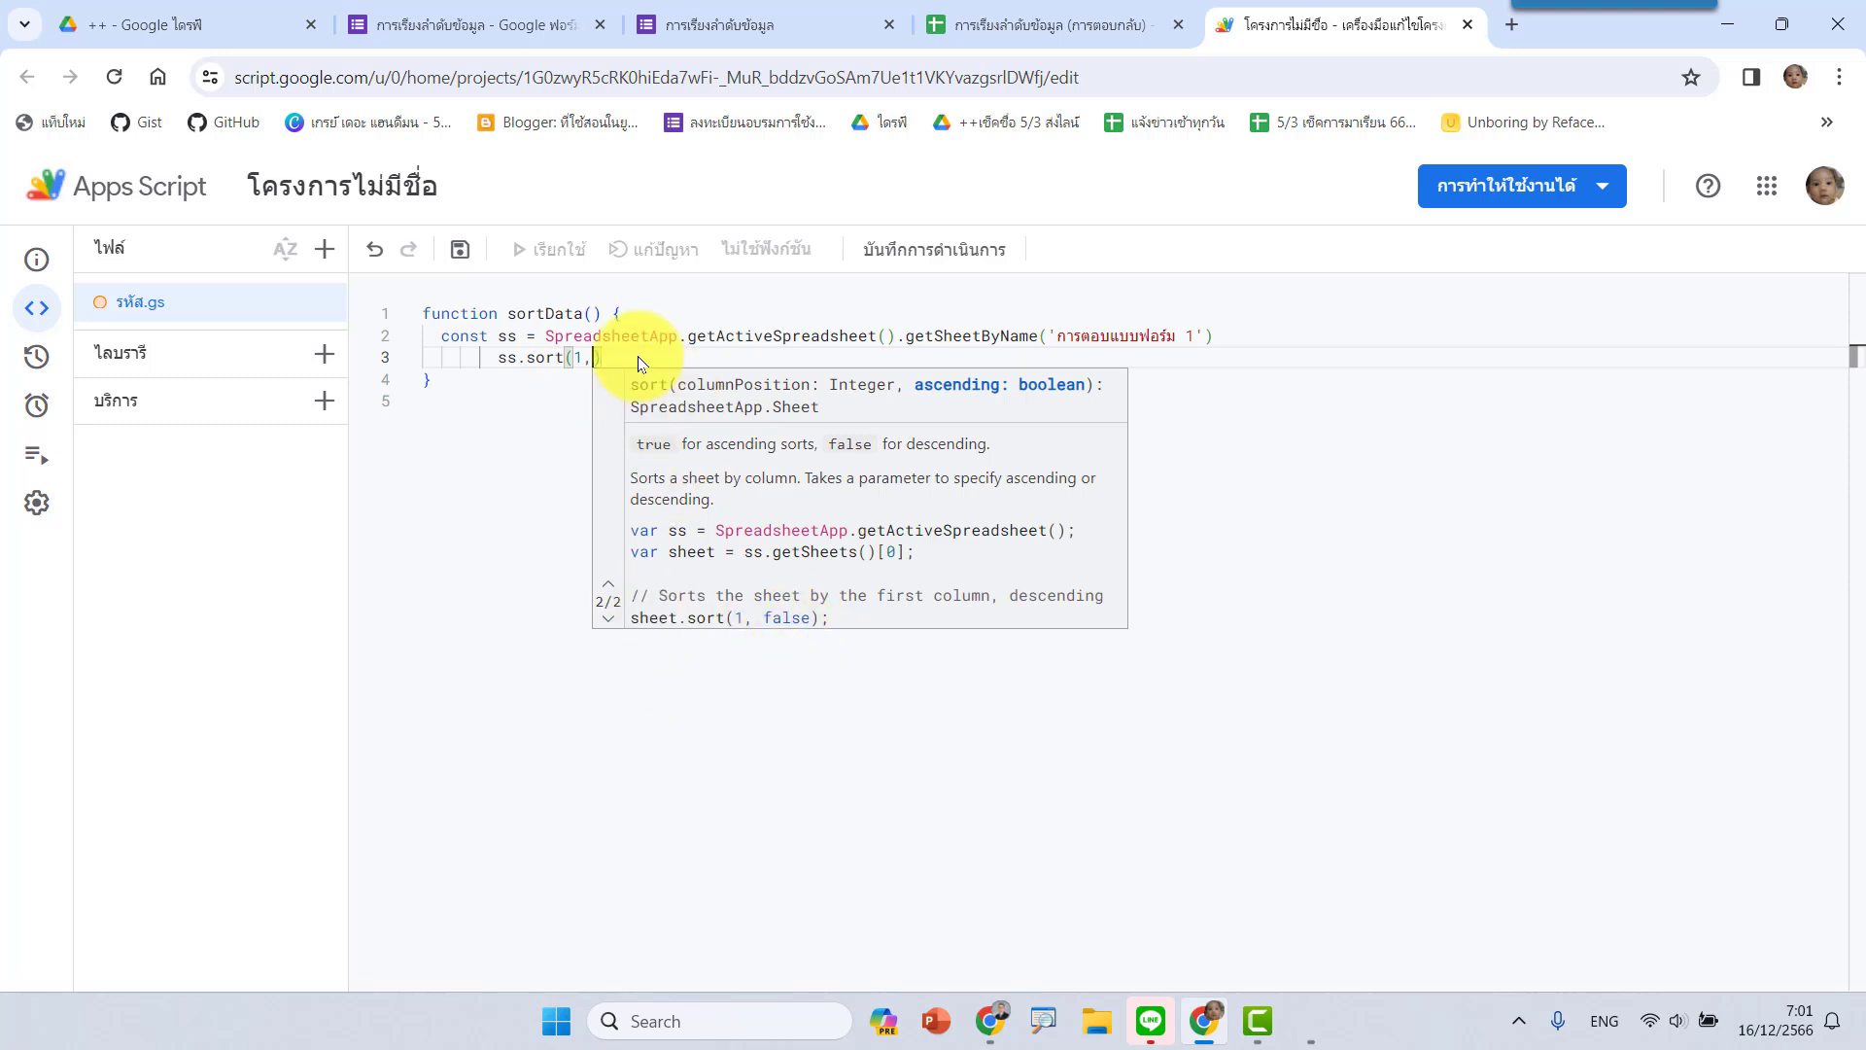
type("f")
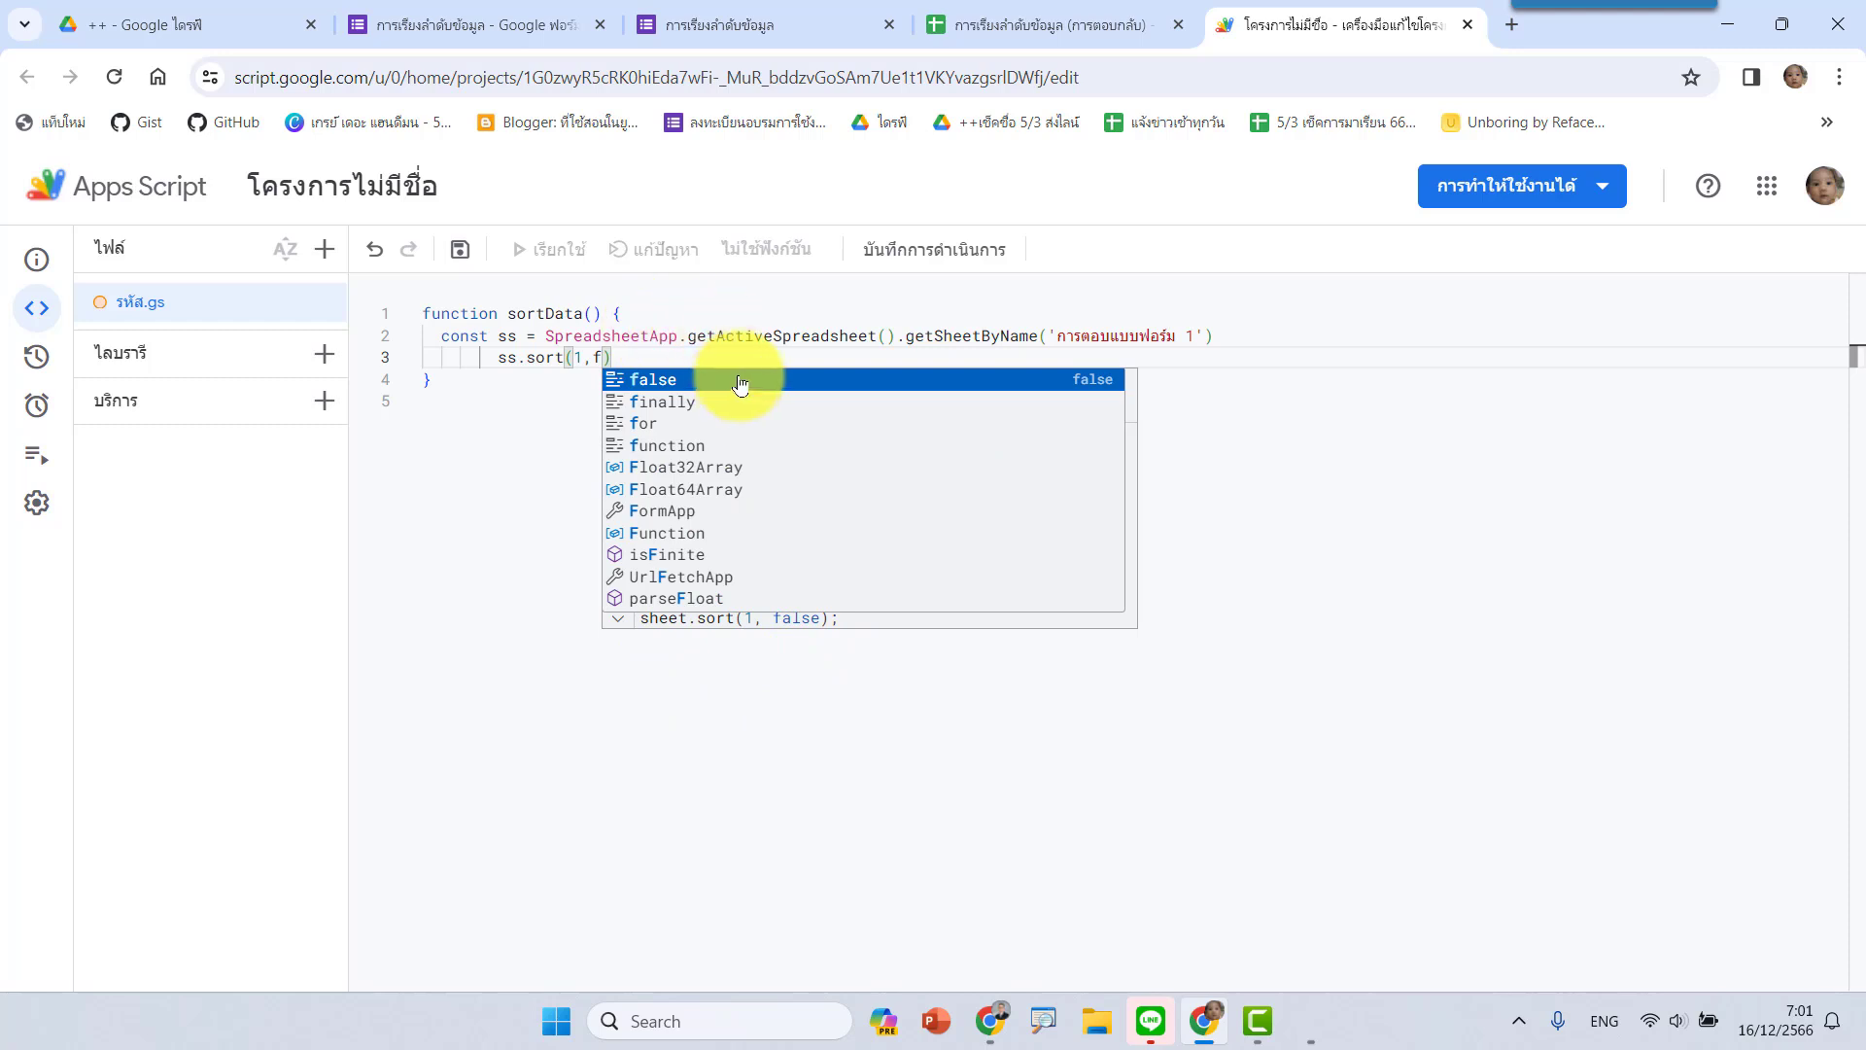
left_click(722, 389)
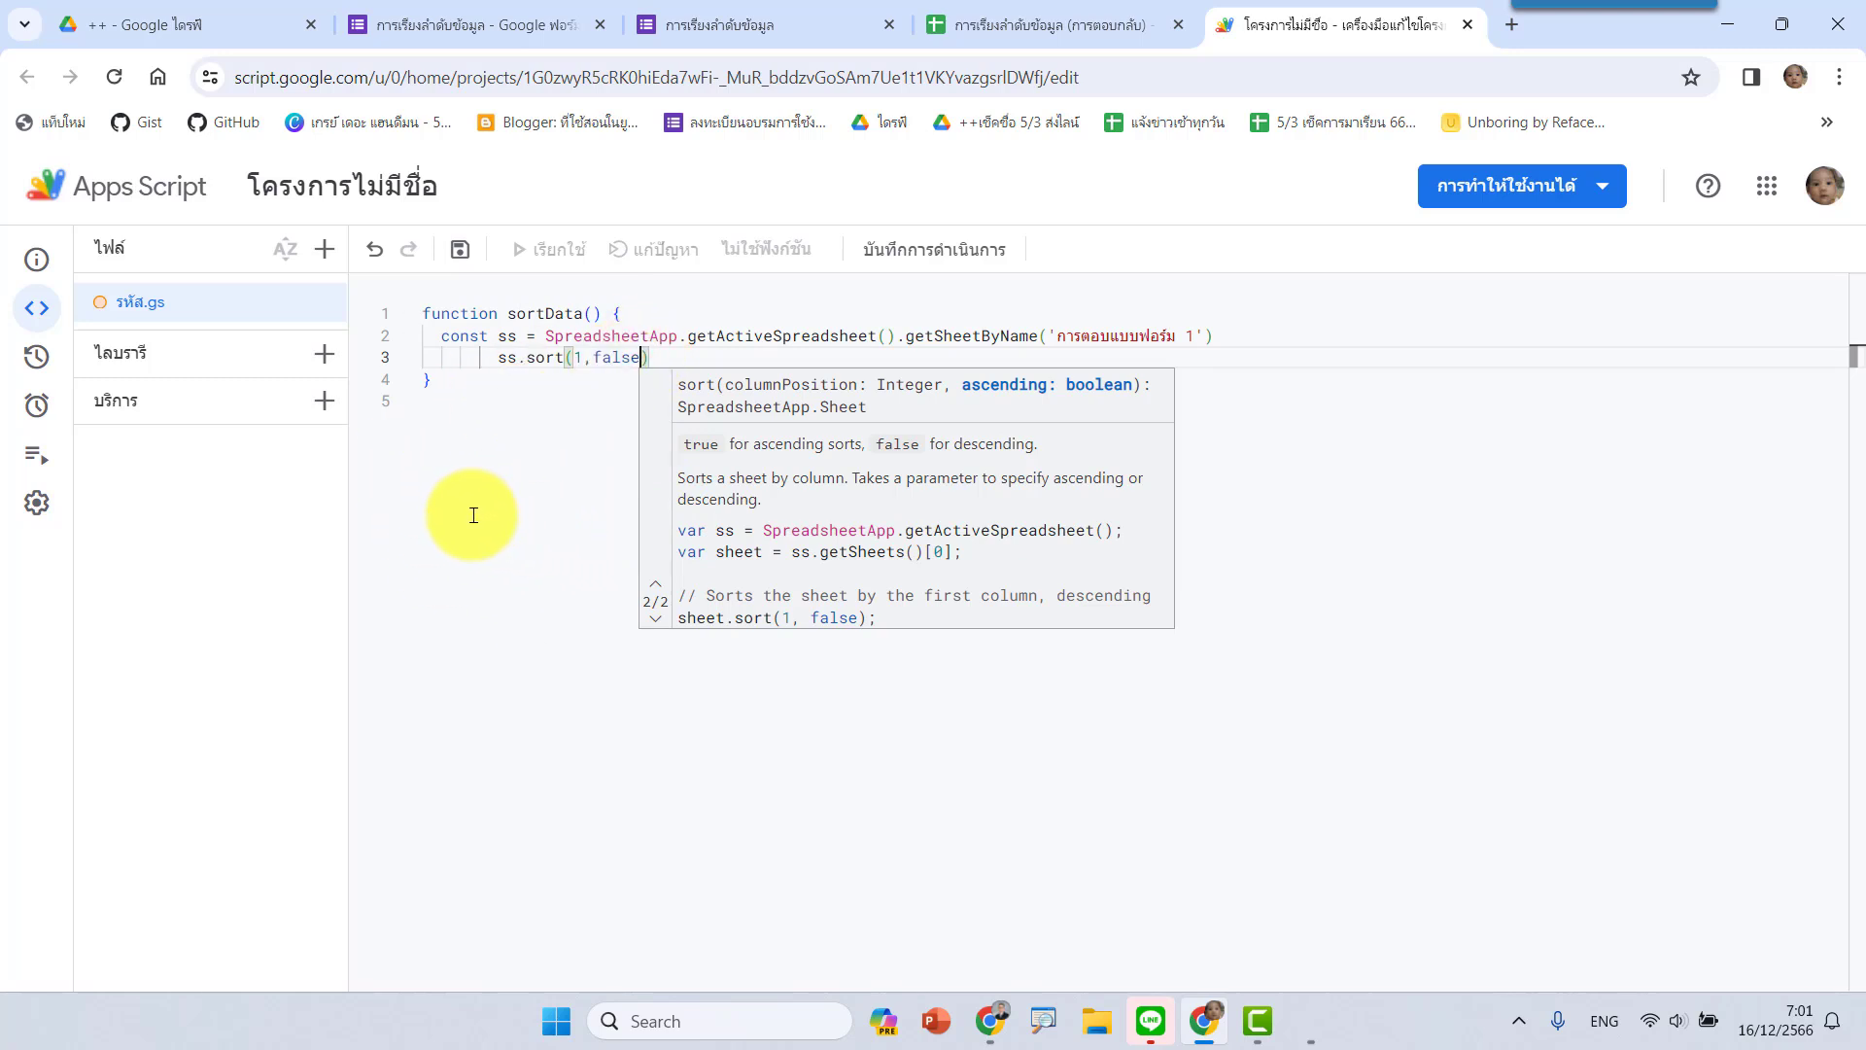
left_click(709, 336)
Save the project and run sortData.
left_click(461, 253)
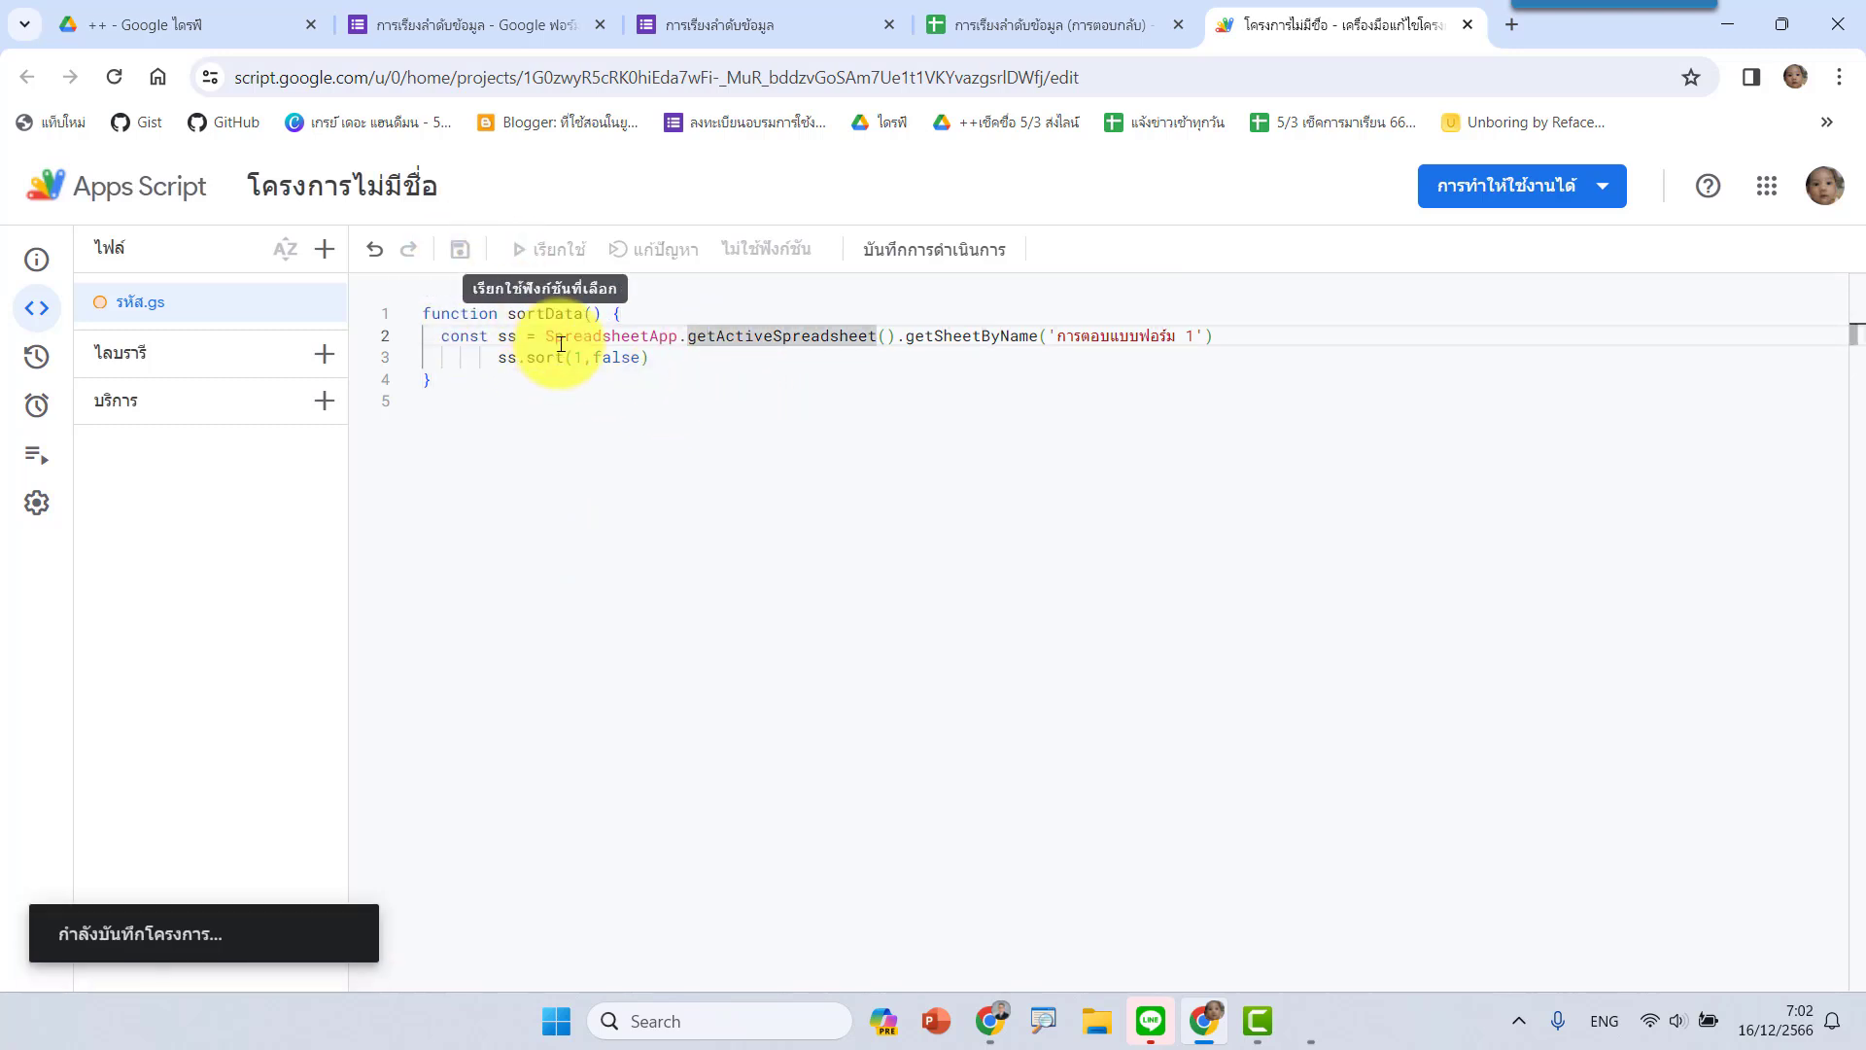
left_click(714, 364)
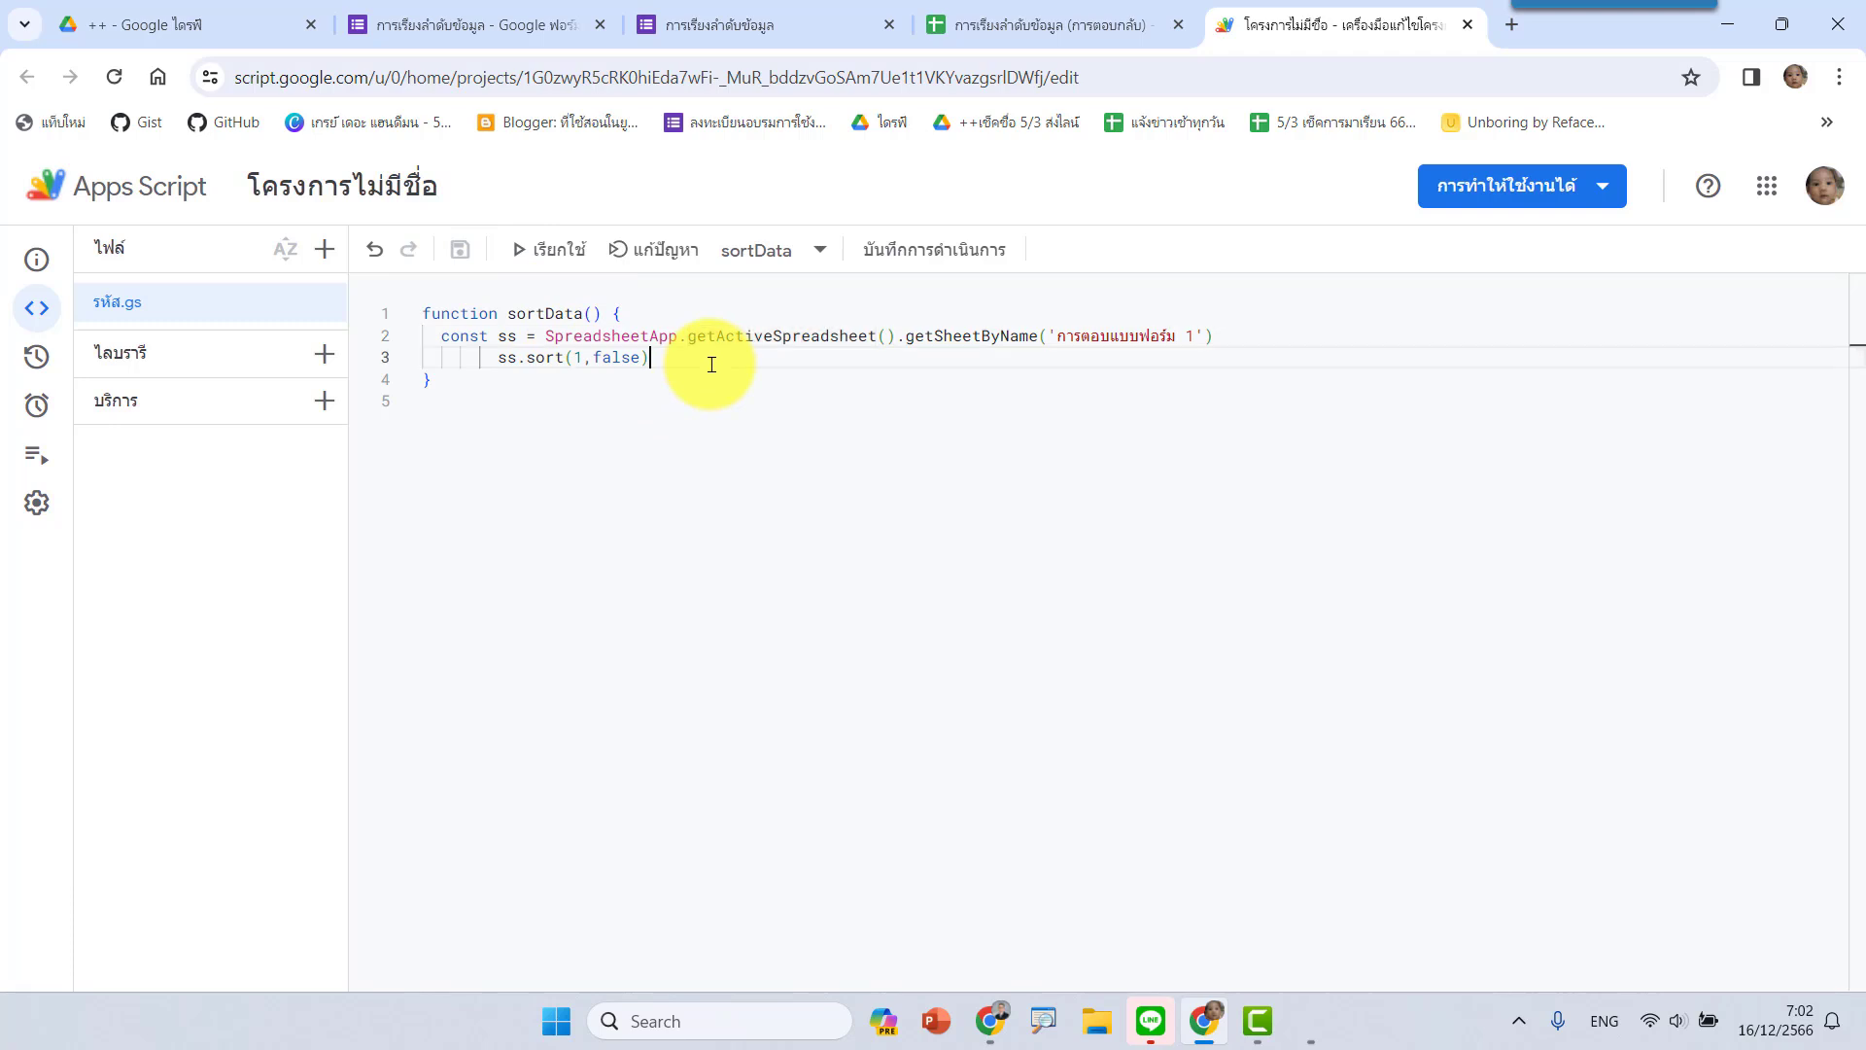
left_click(536, 255)
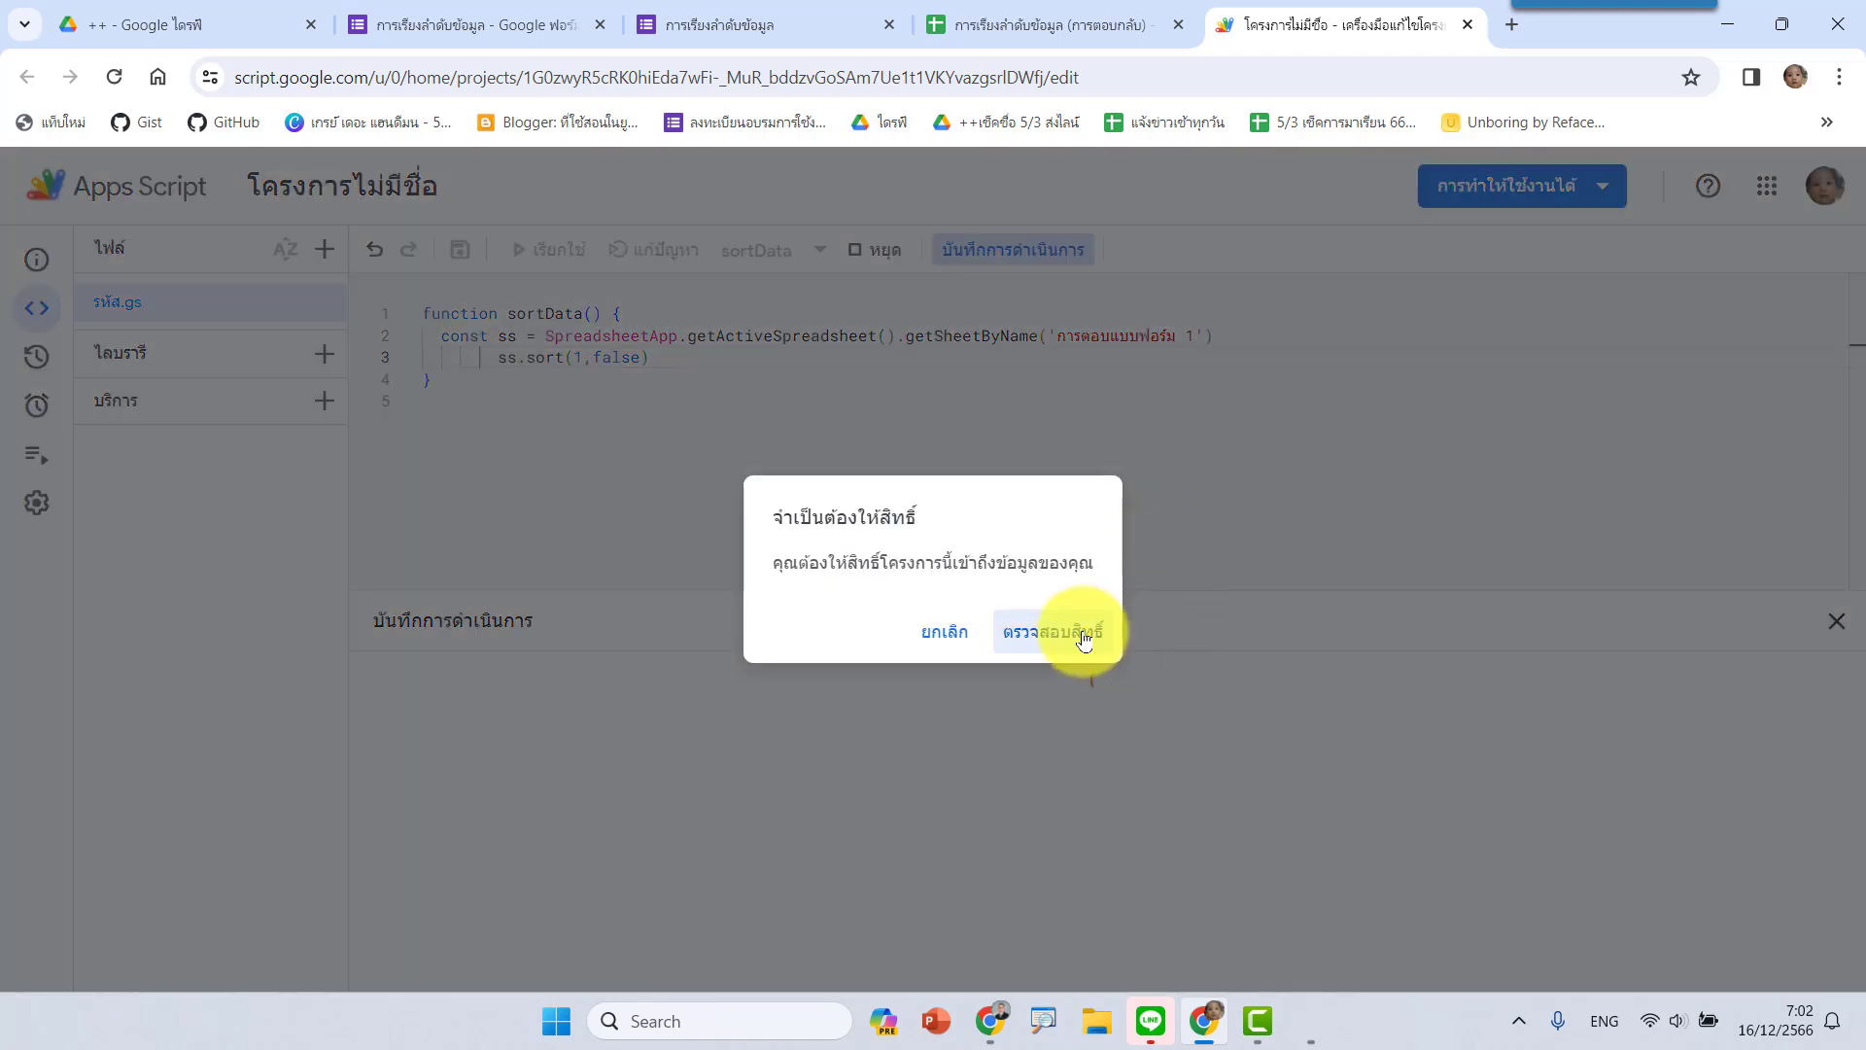
Authorize the unverified script to access spreadsheets so the run completes.
left_click(1084, 638)
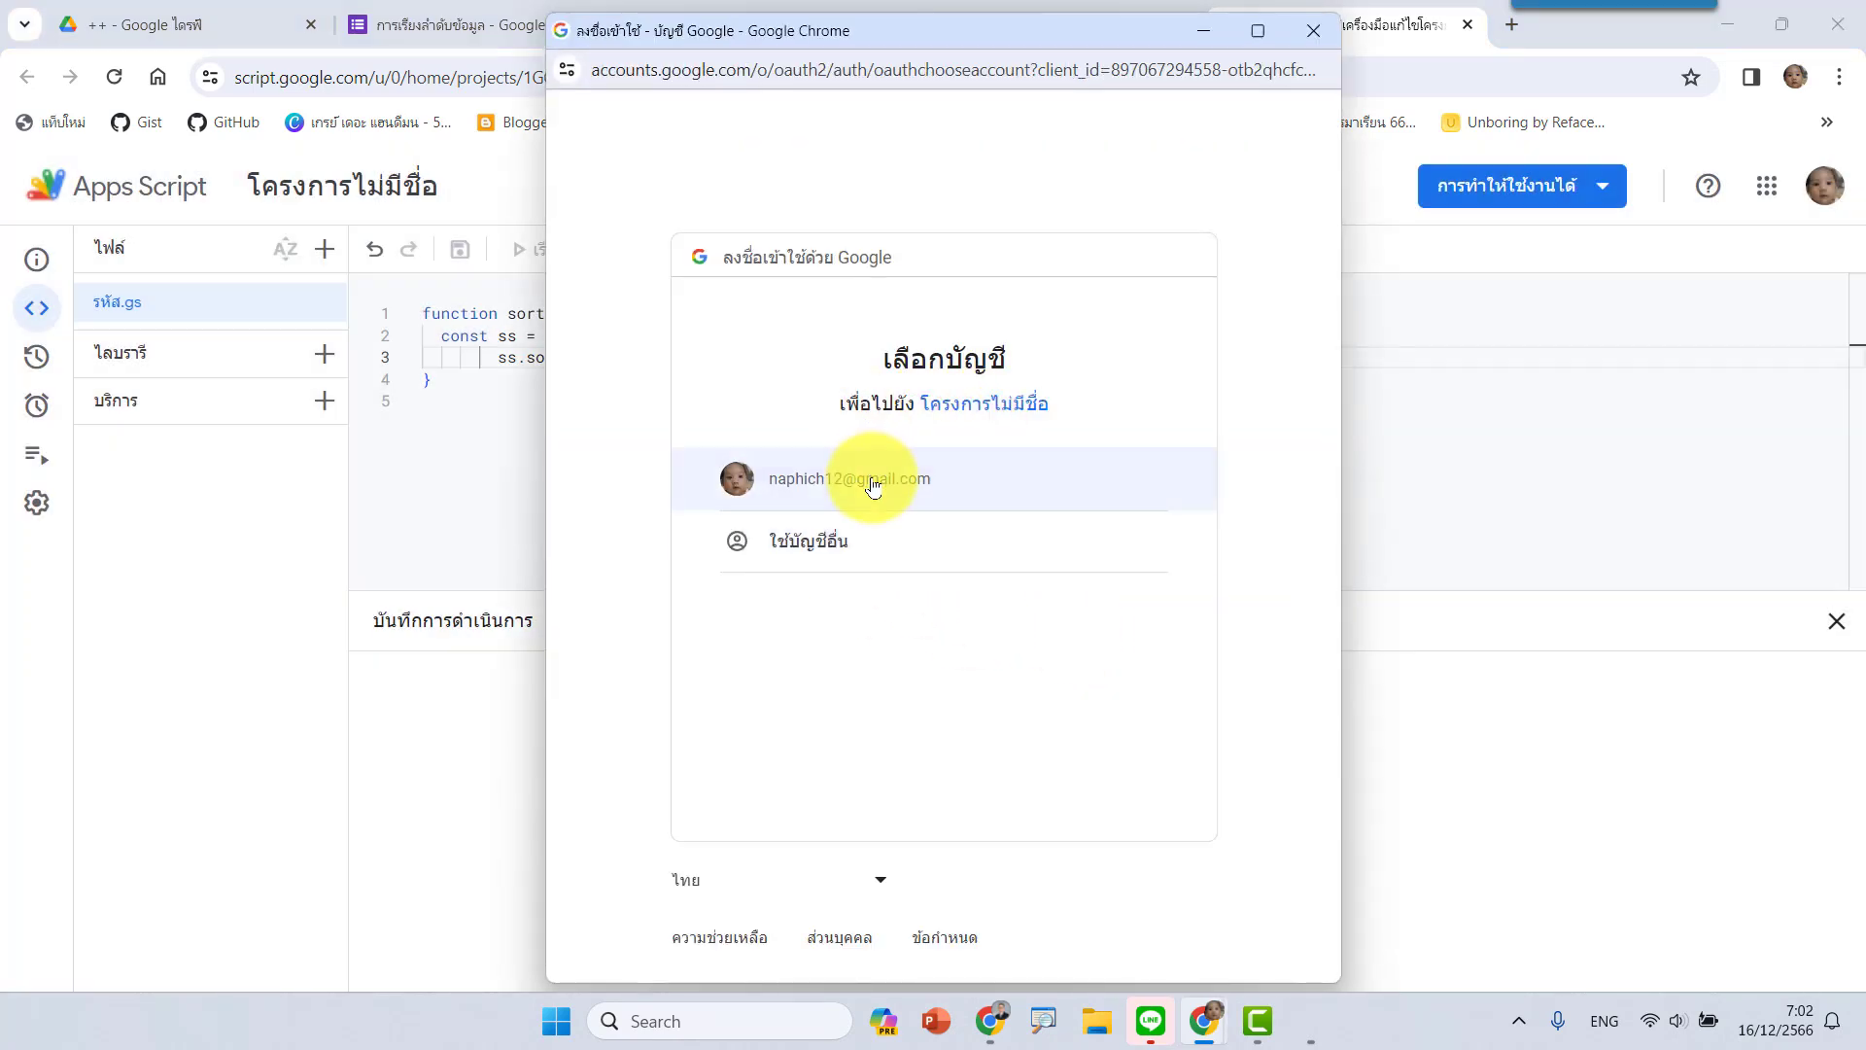
left_click(873, 481)
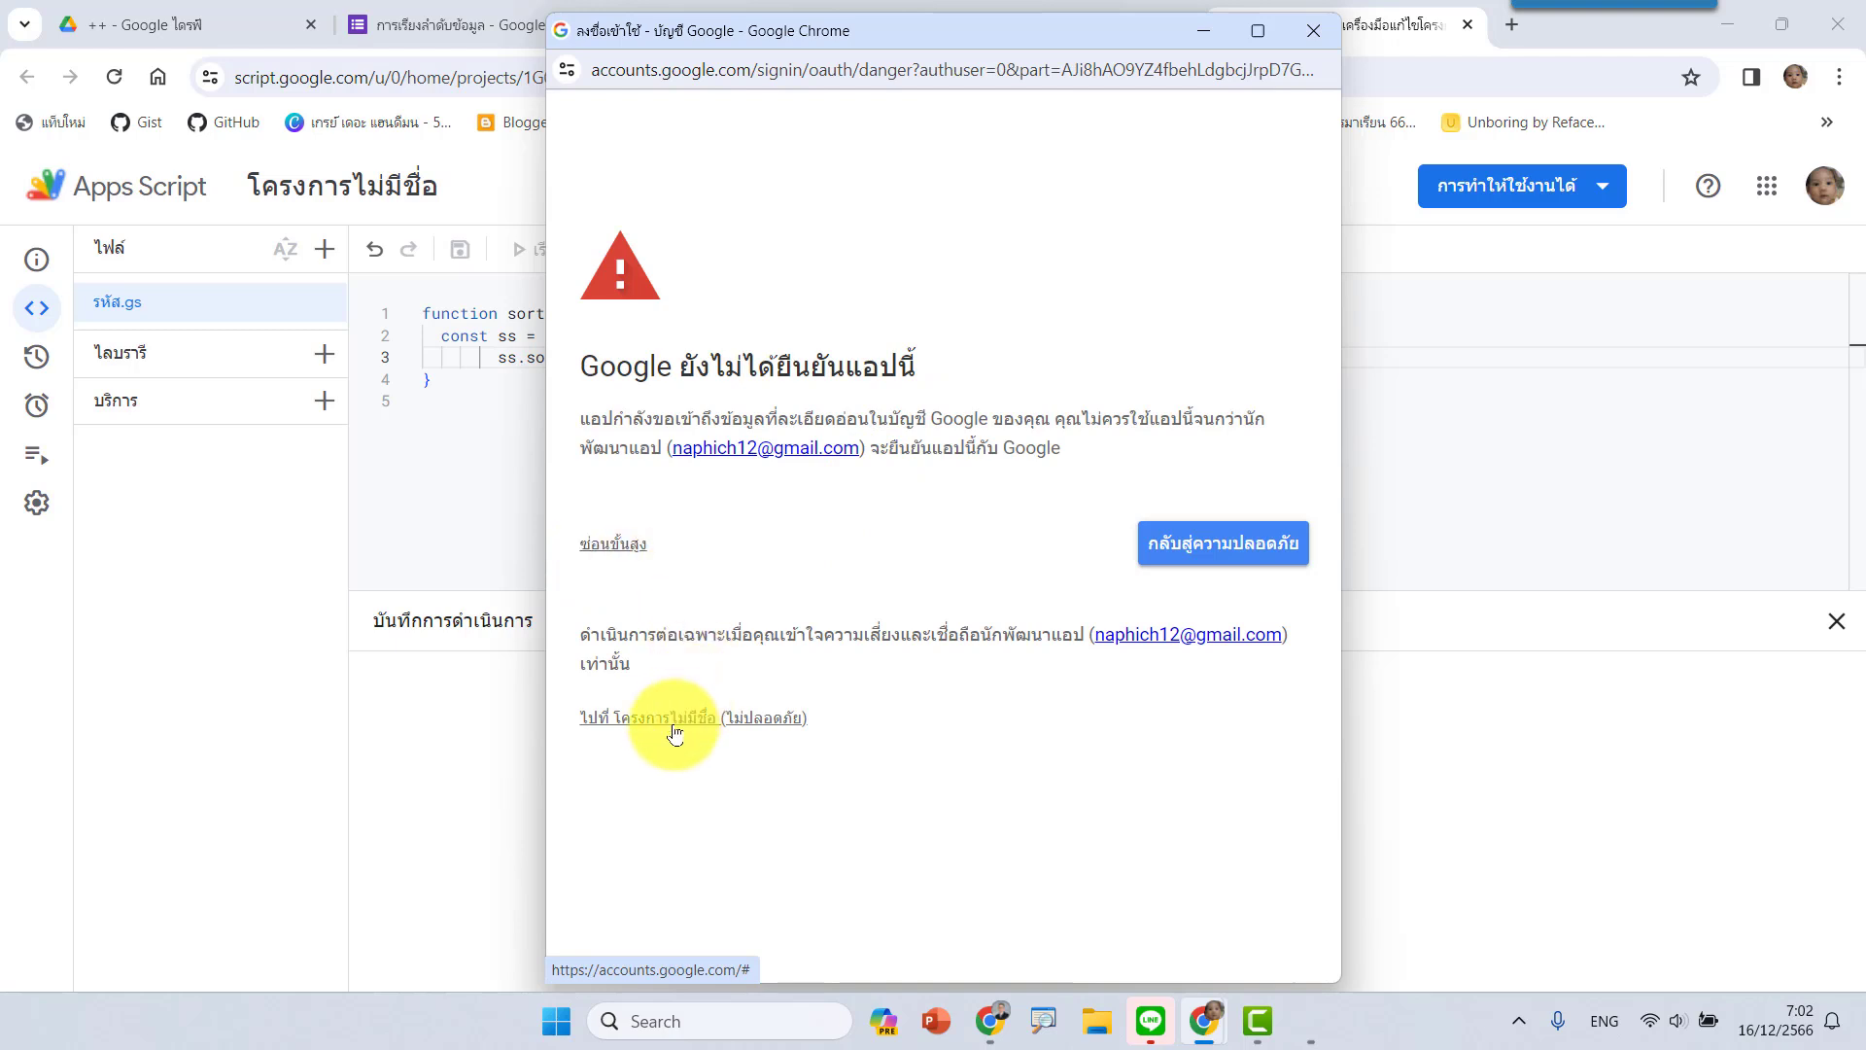
left_click(650, 719)
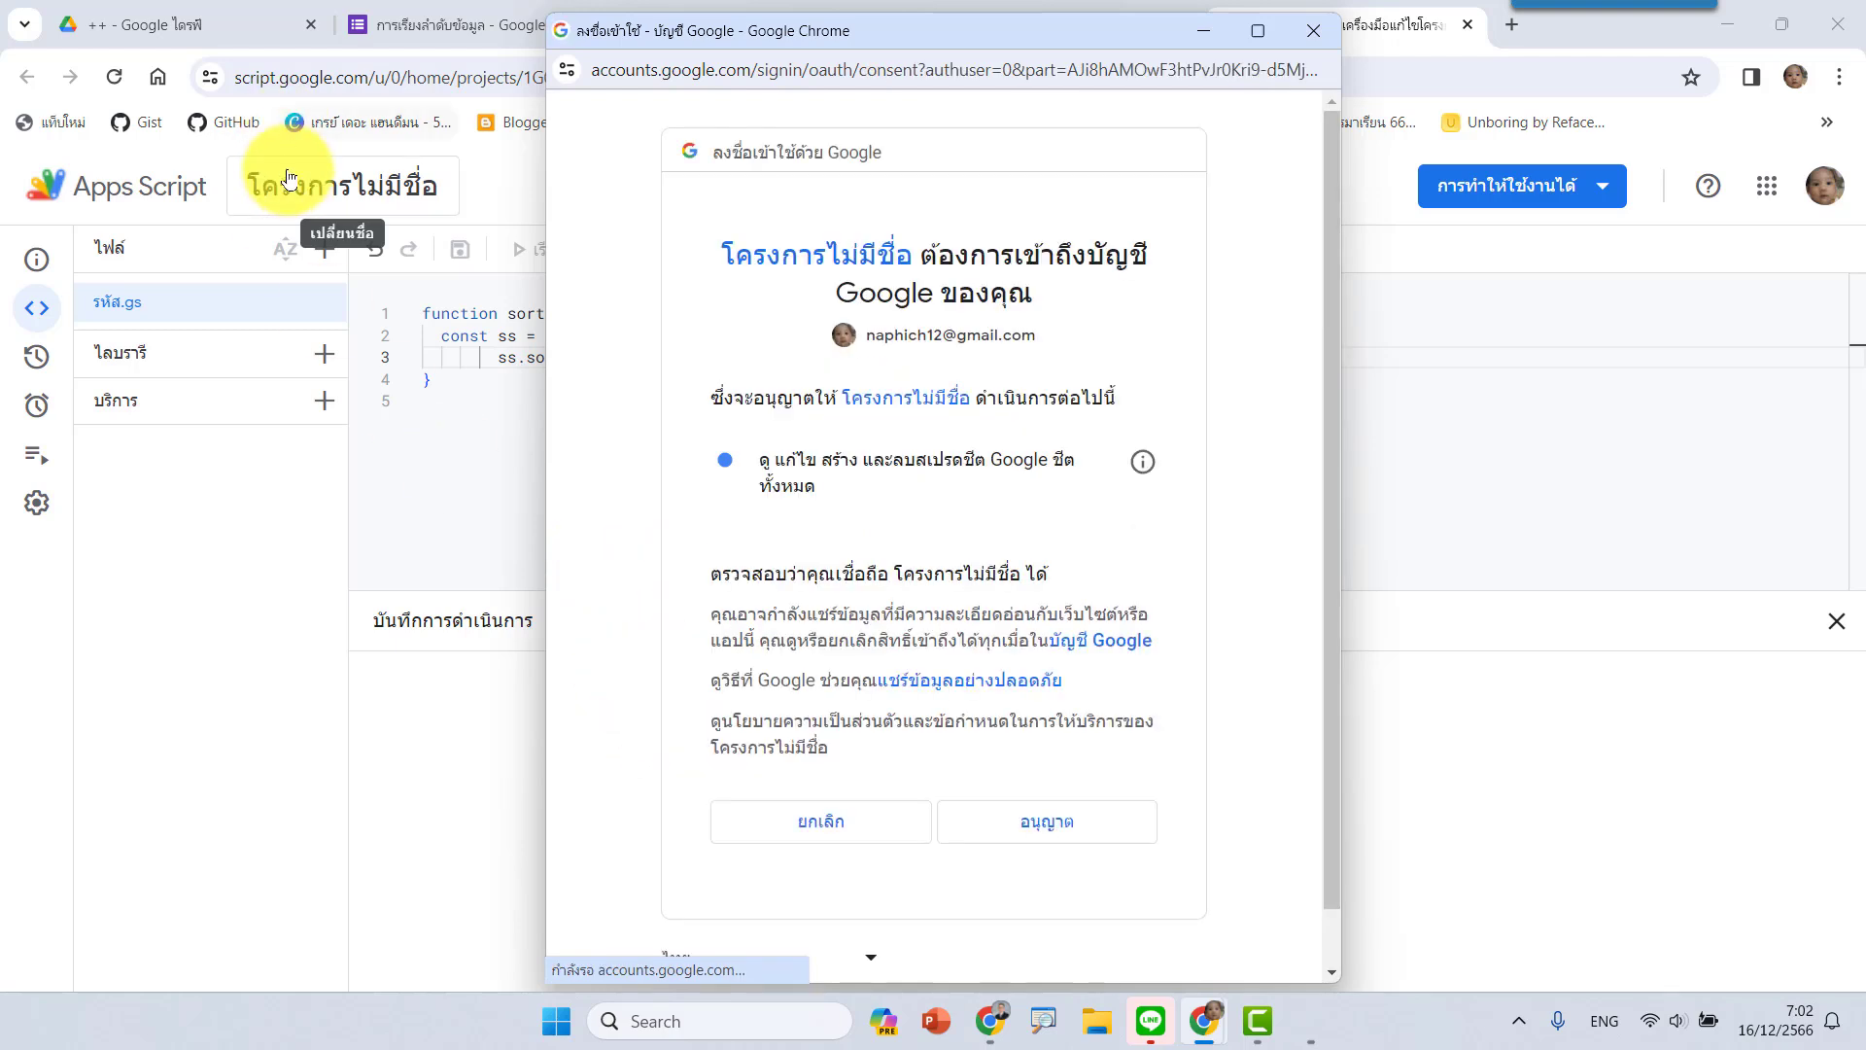
left_click(1037, 822)
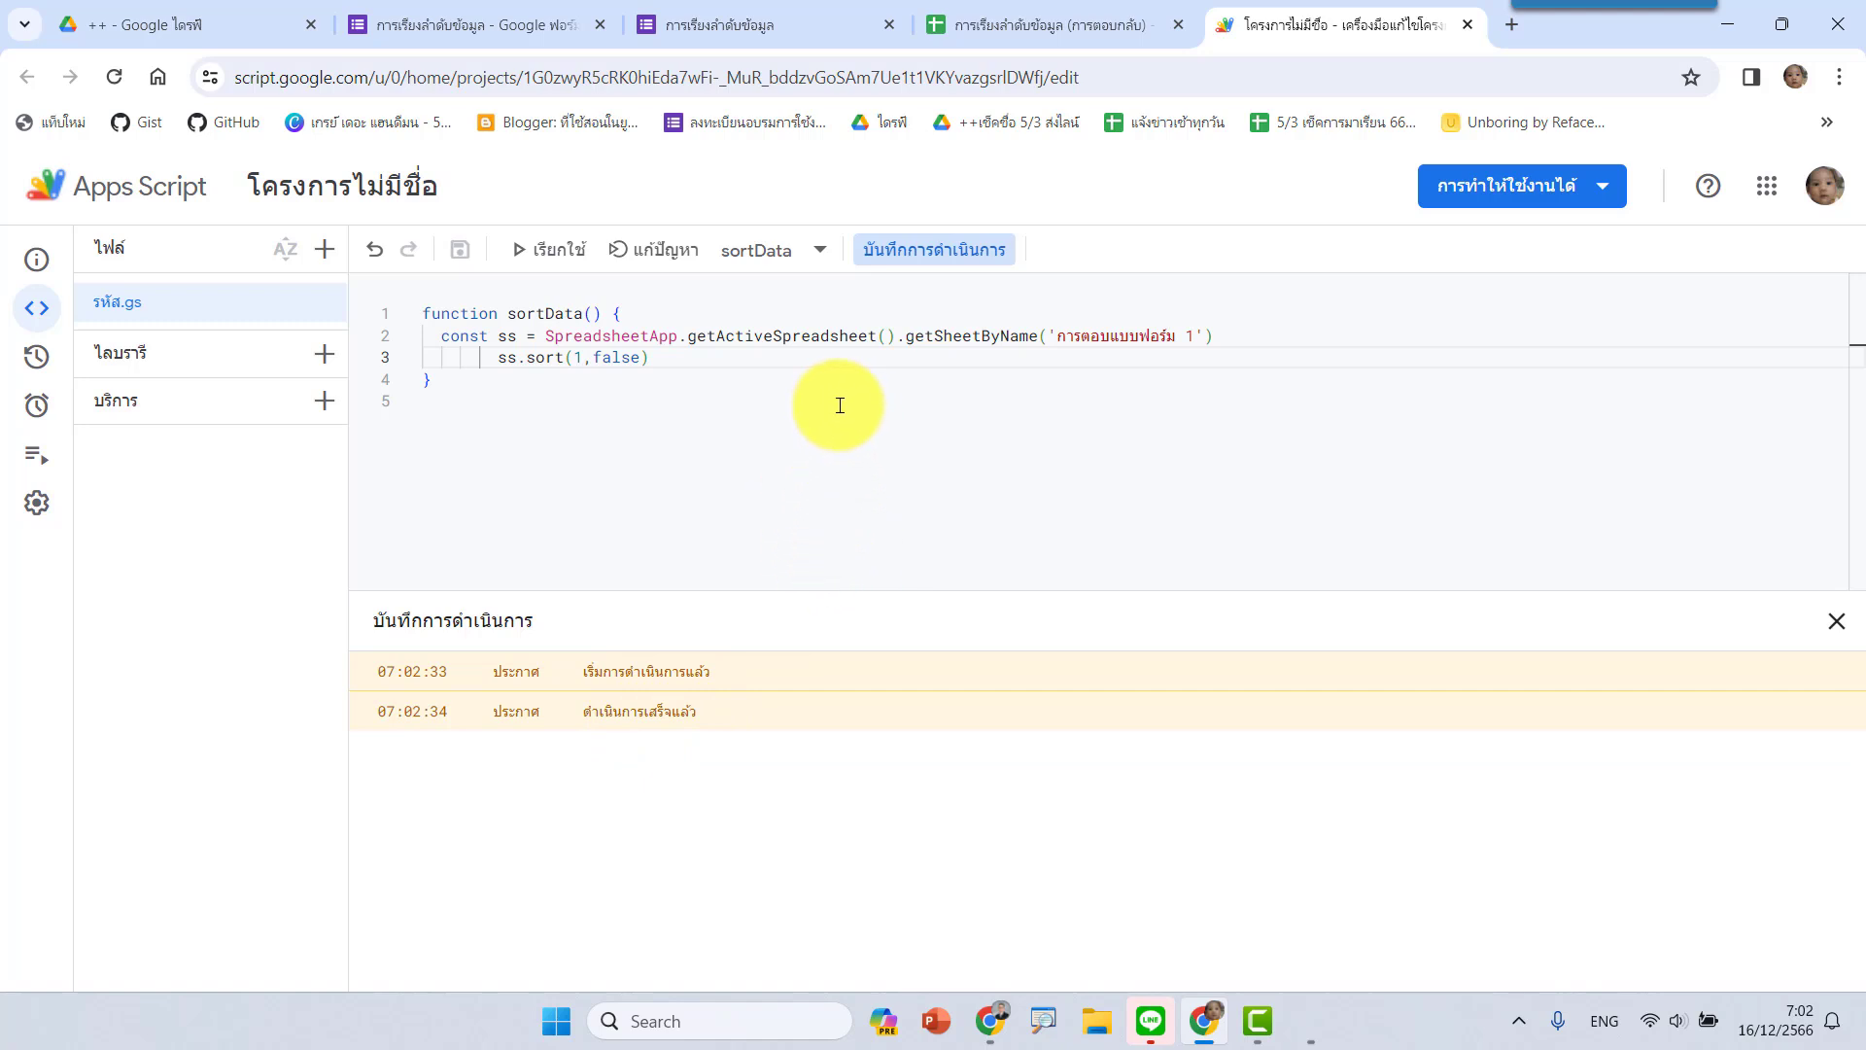
Review the sorted sheet, then submit a third form response named ค.
left_click(1131, 23)
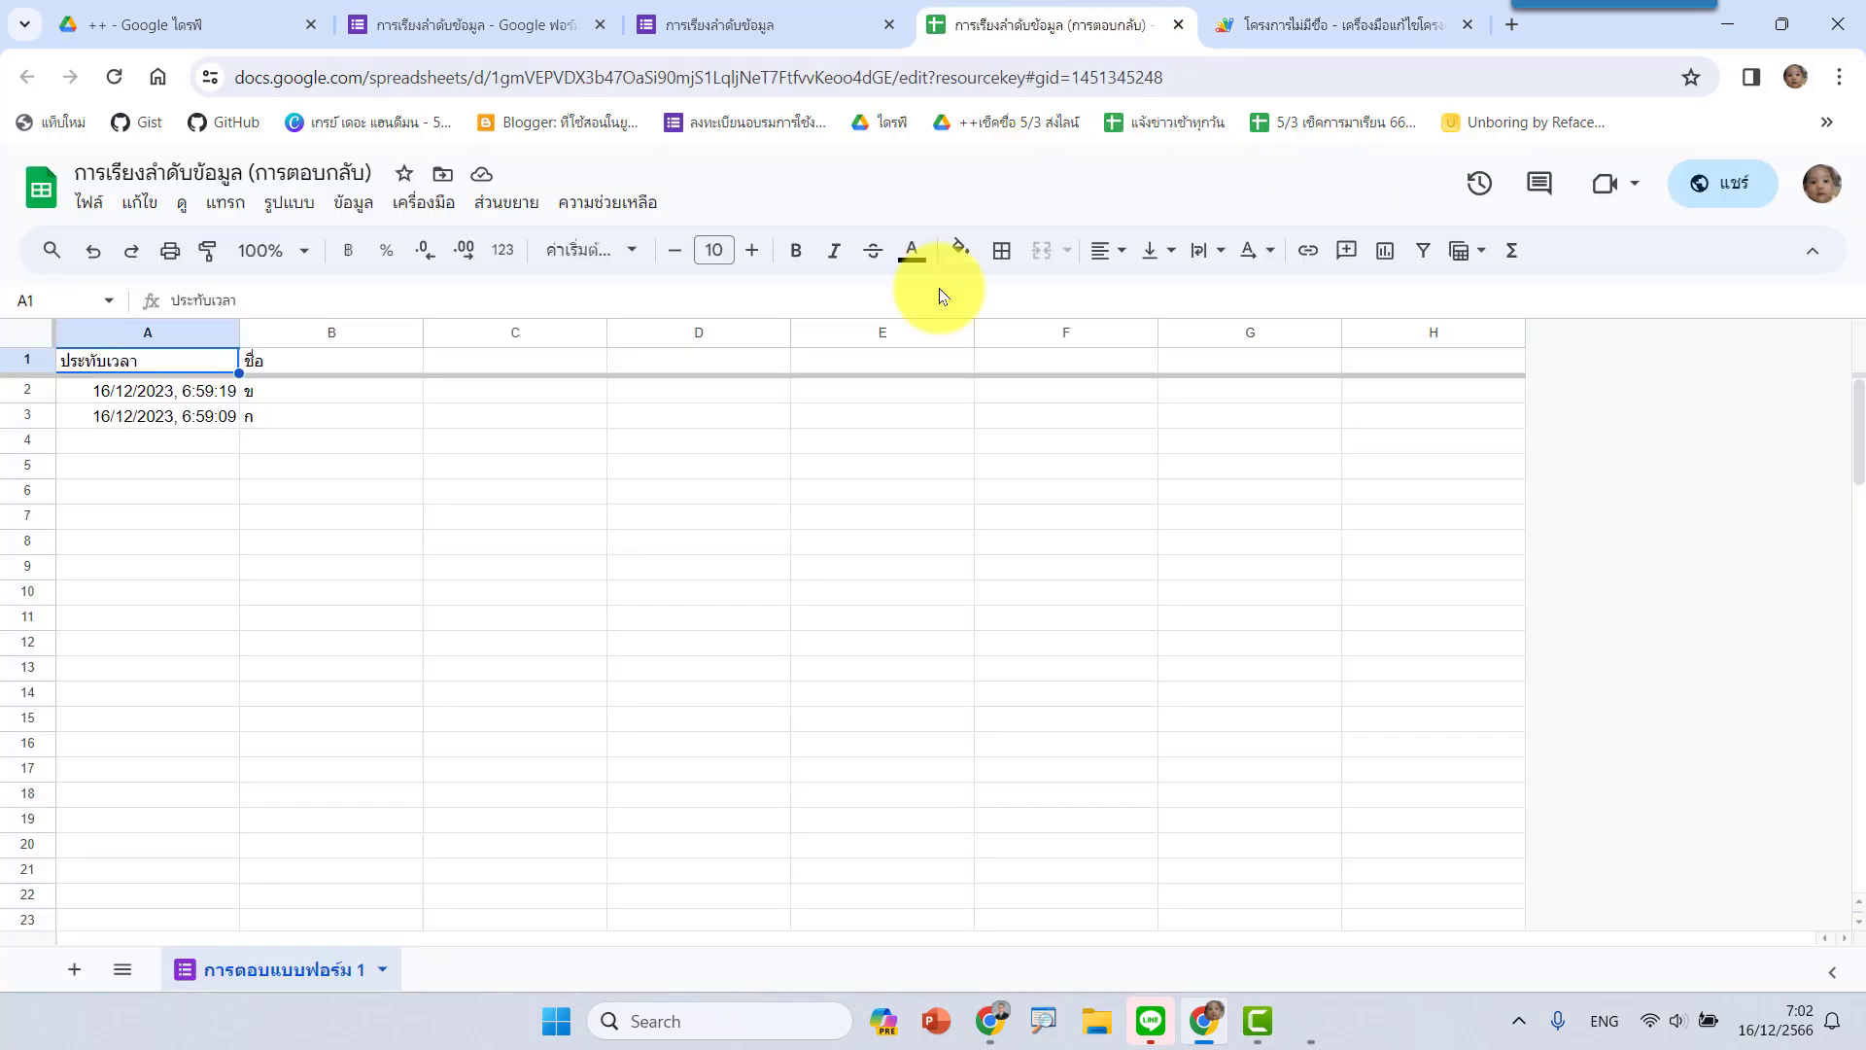
left_click(352, 398)
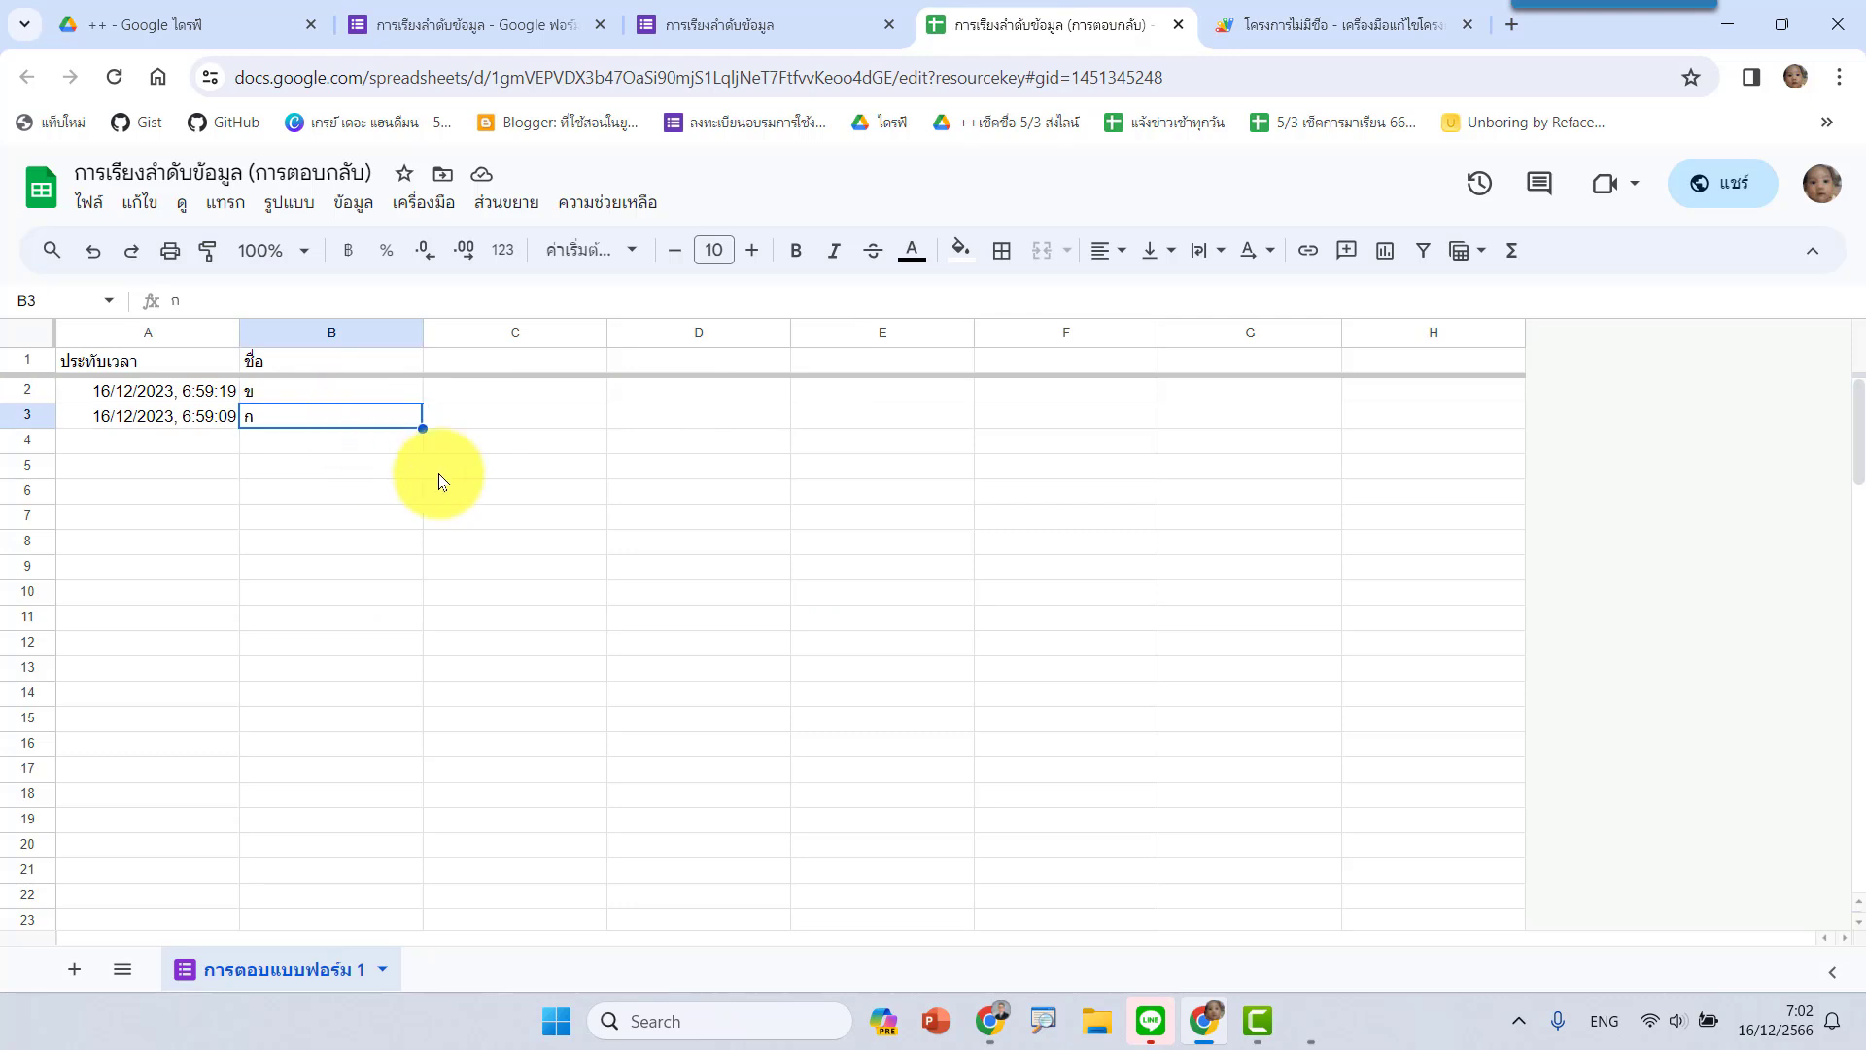
left_click(1244, 24)
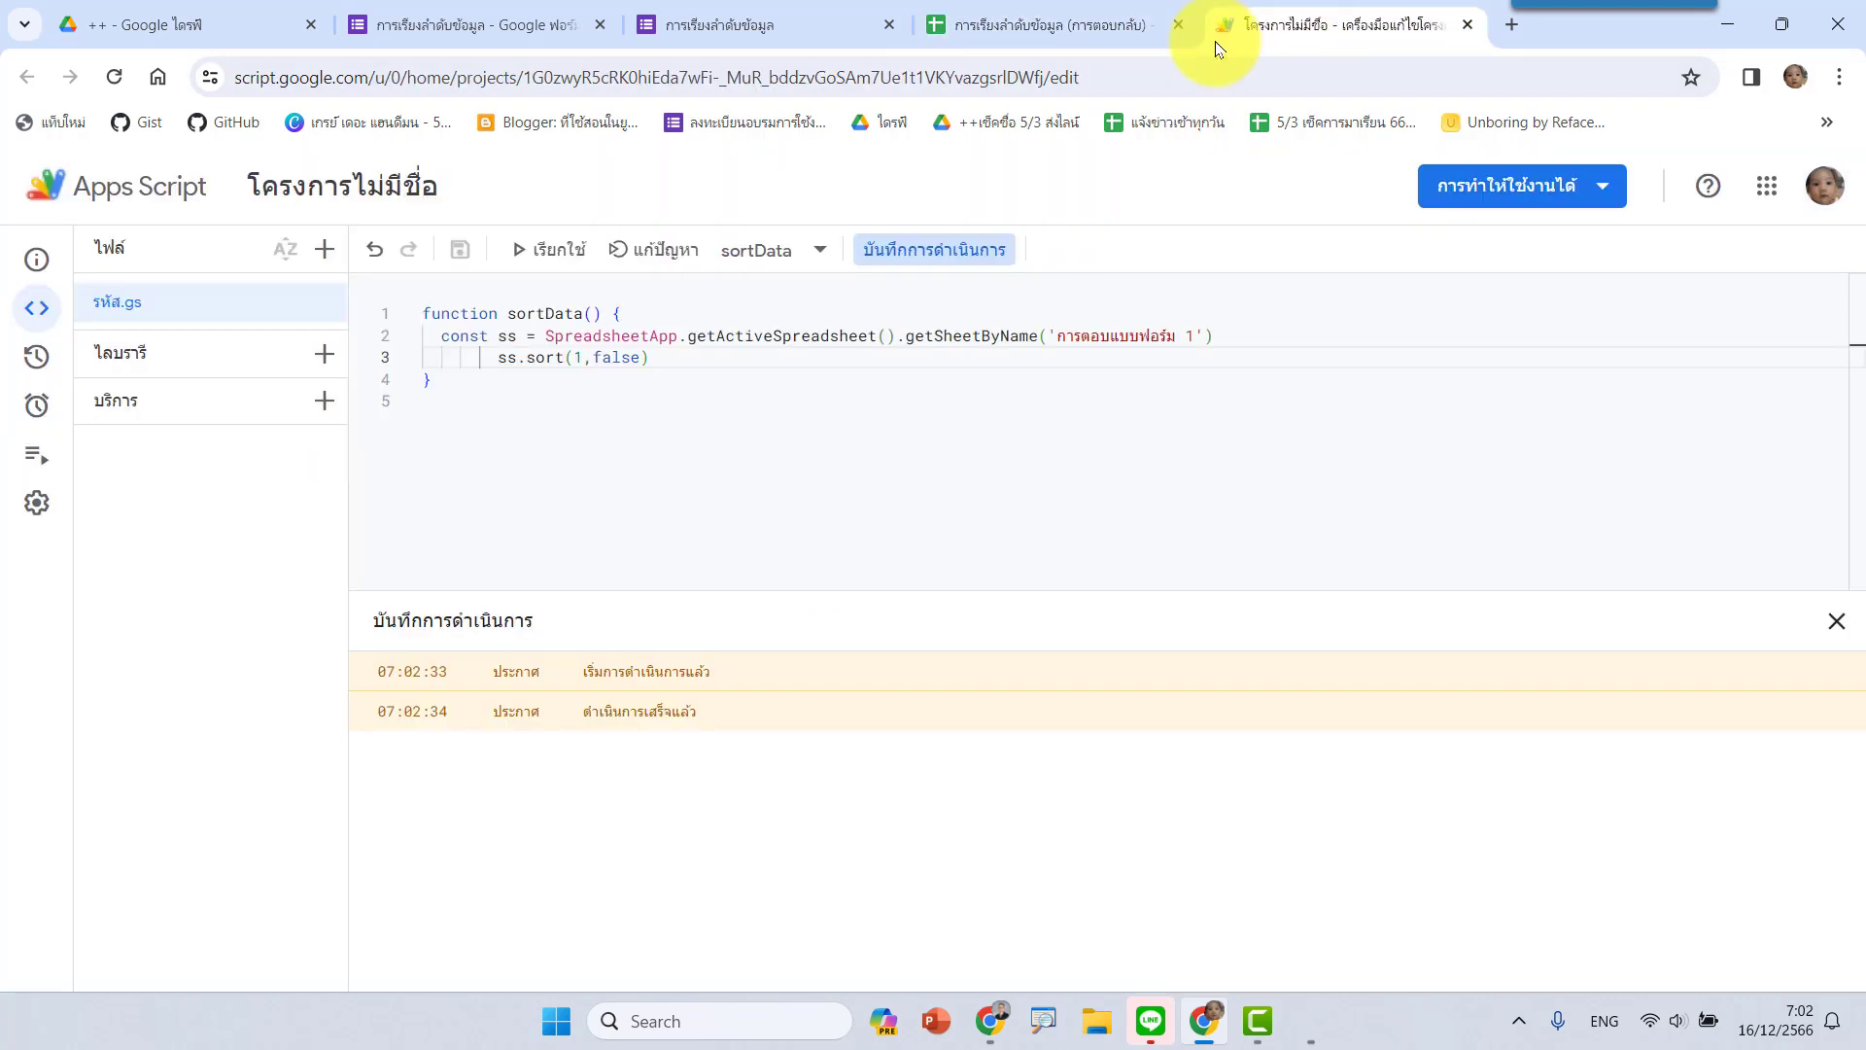
left_click(759, 24)
left_click(633, 353)
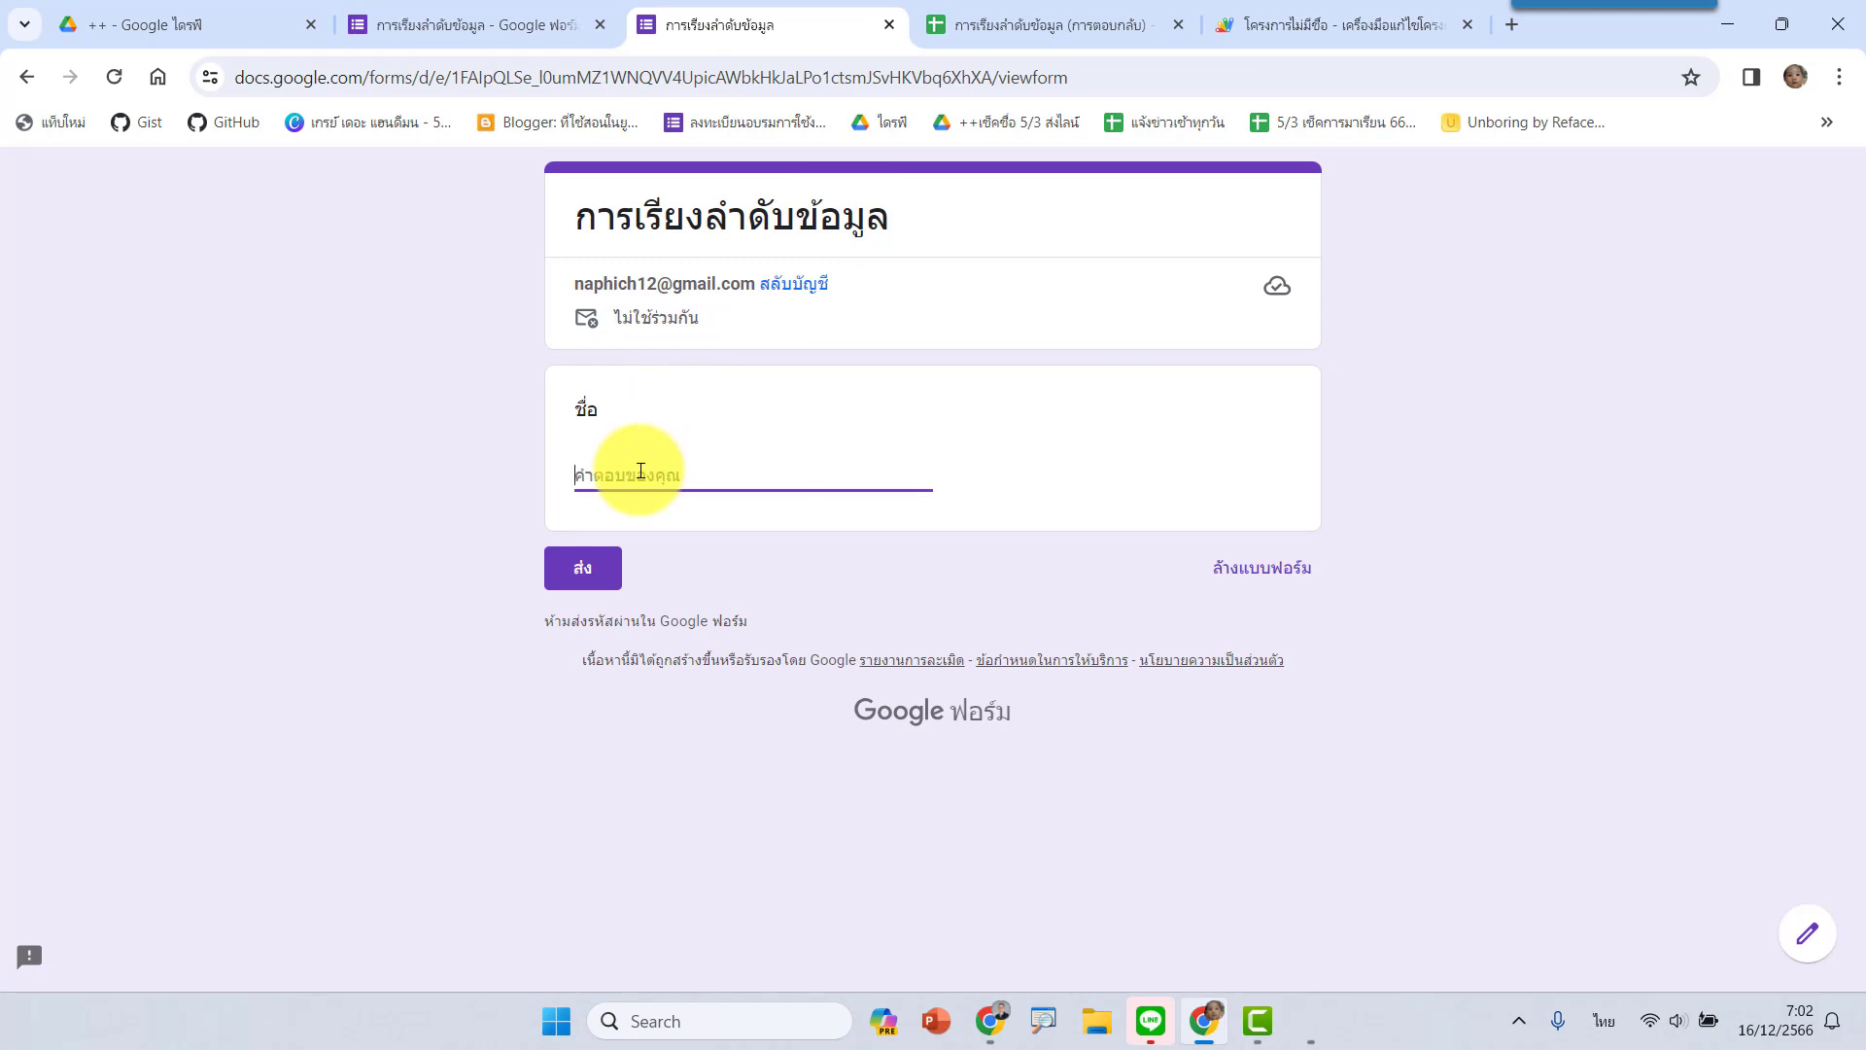
type("ค")
left_click(583, 569)
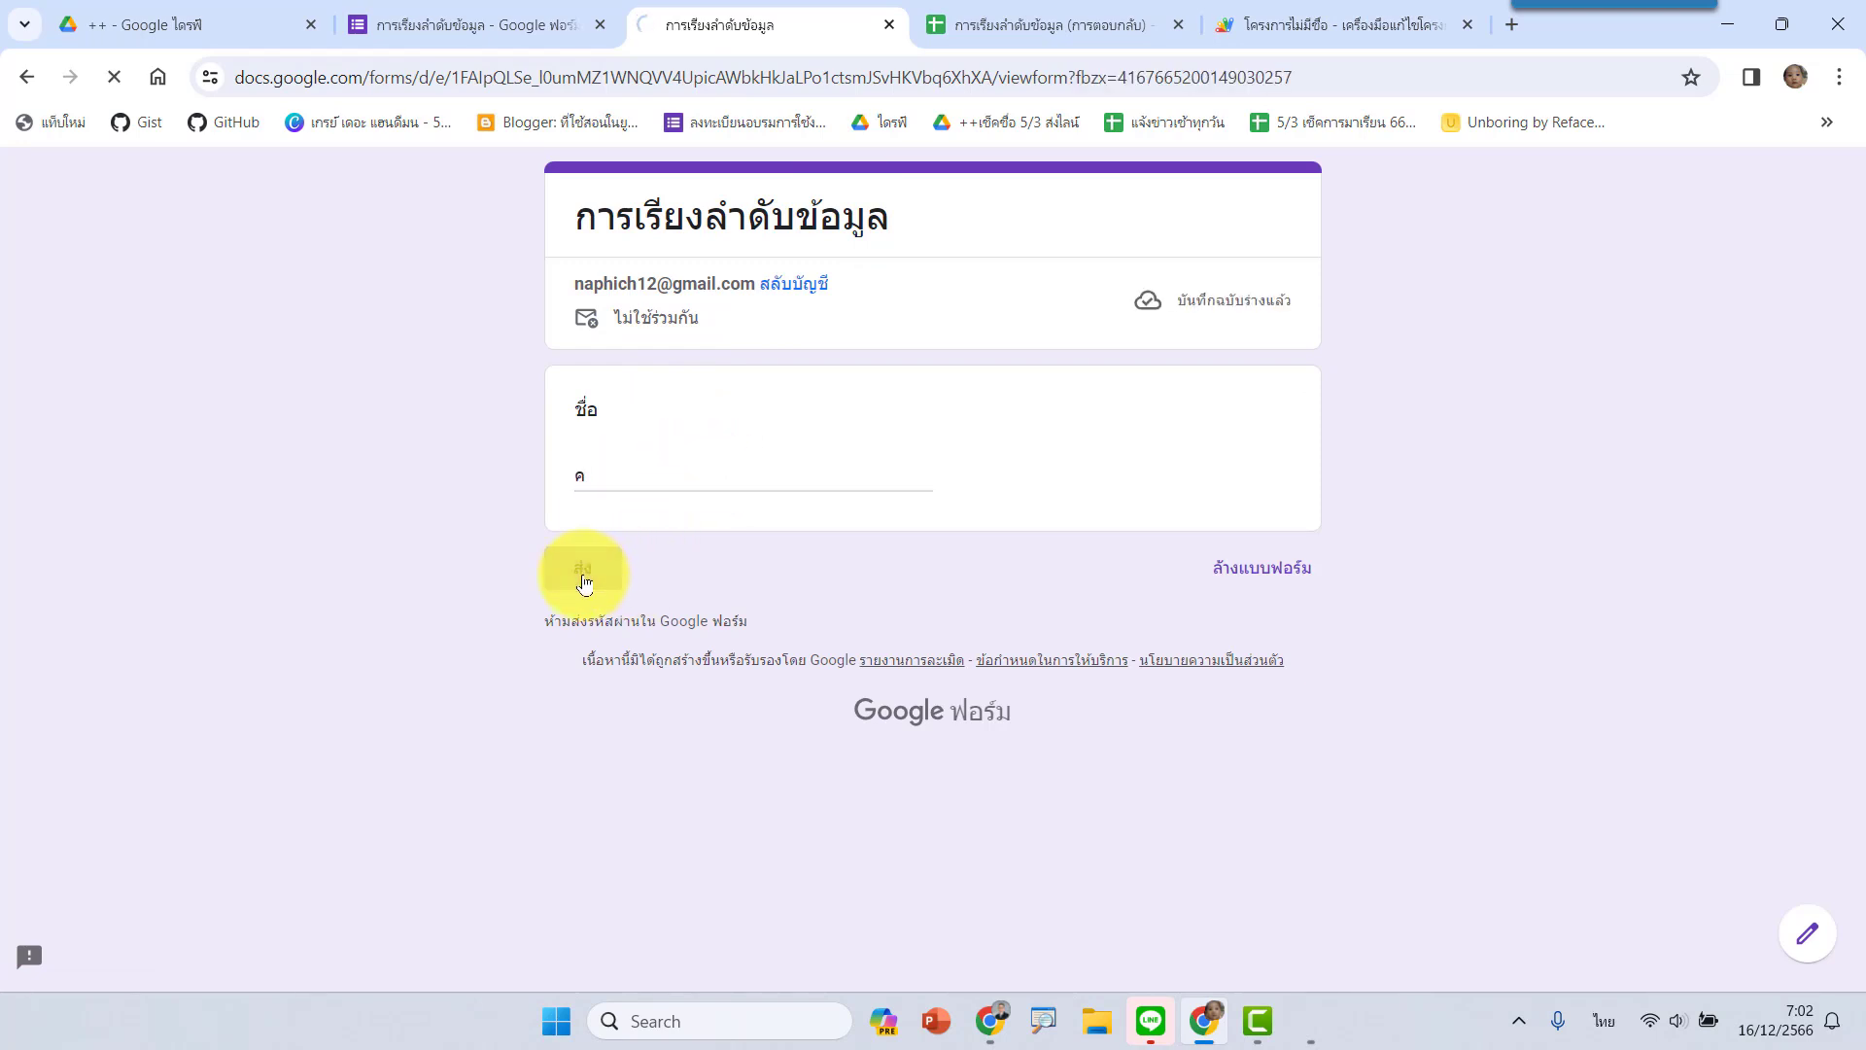
left_click(1055, 24)
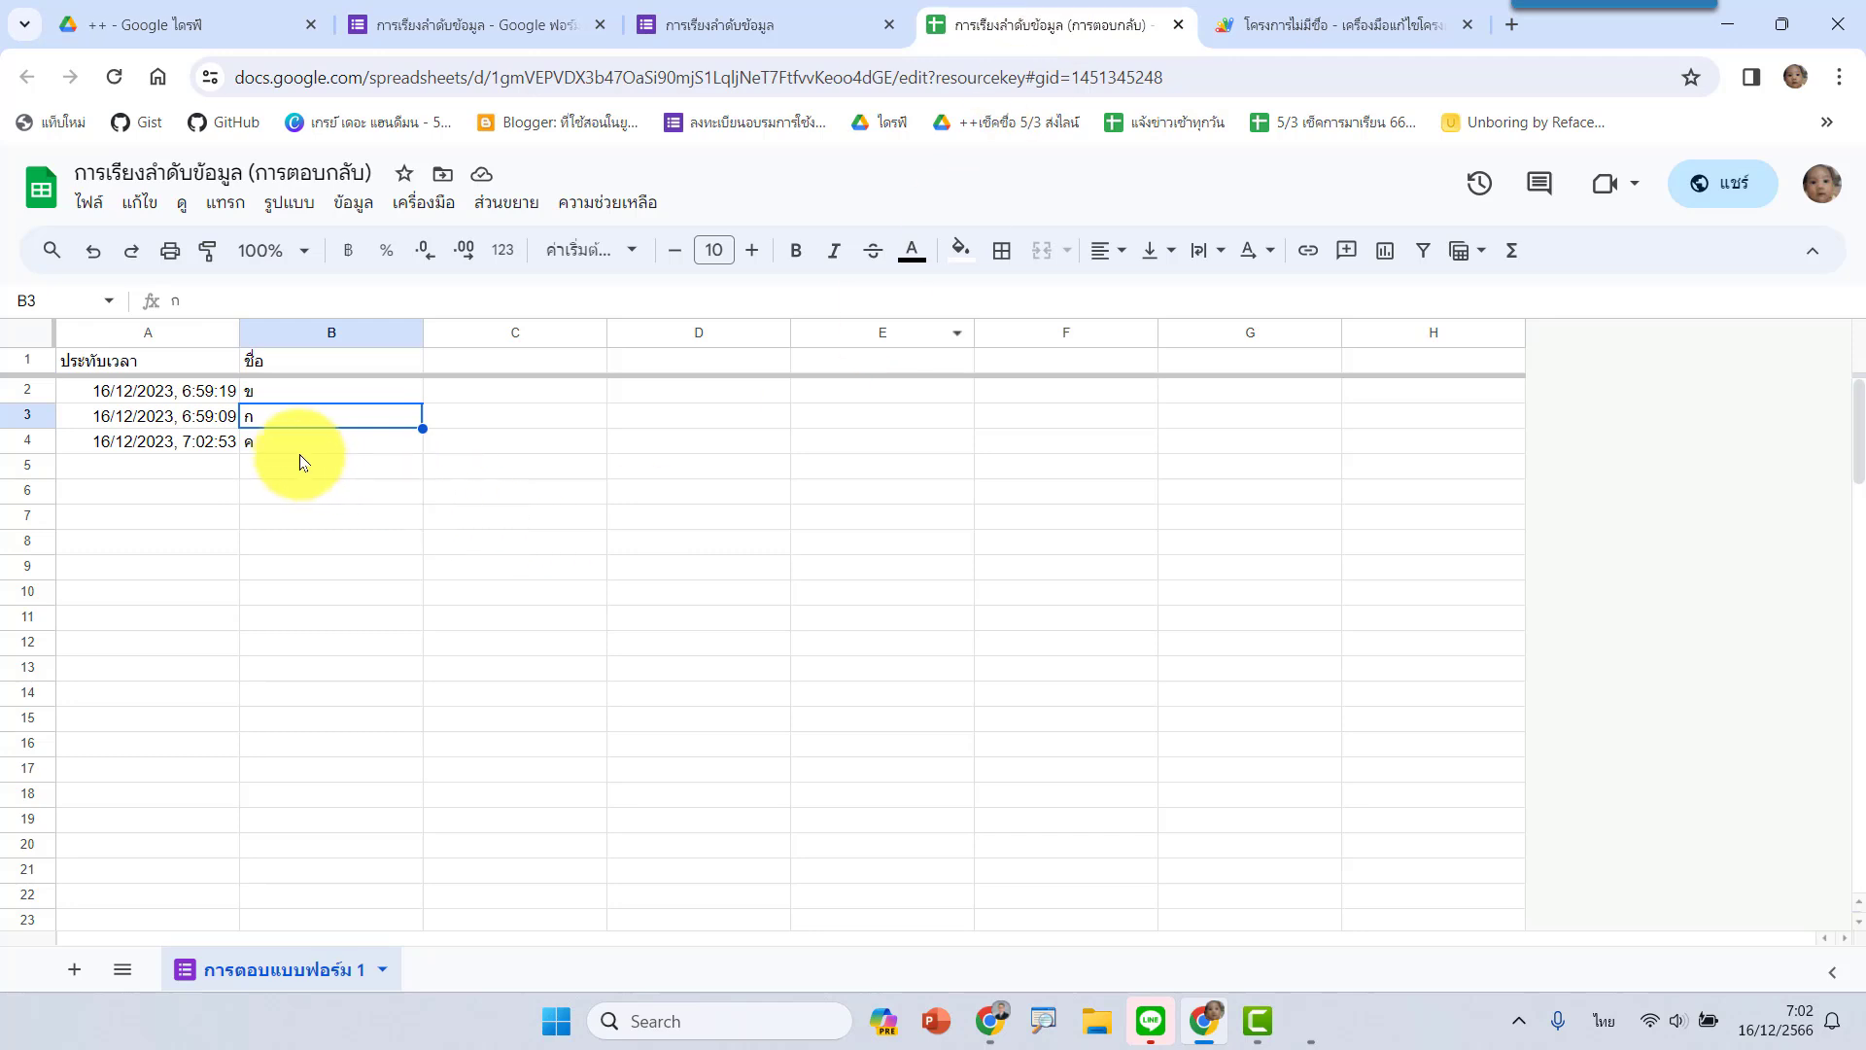
Run sortData again and confirm the responses read ค, ข, ก newest first.
left_click(1254, 29)
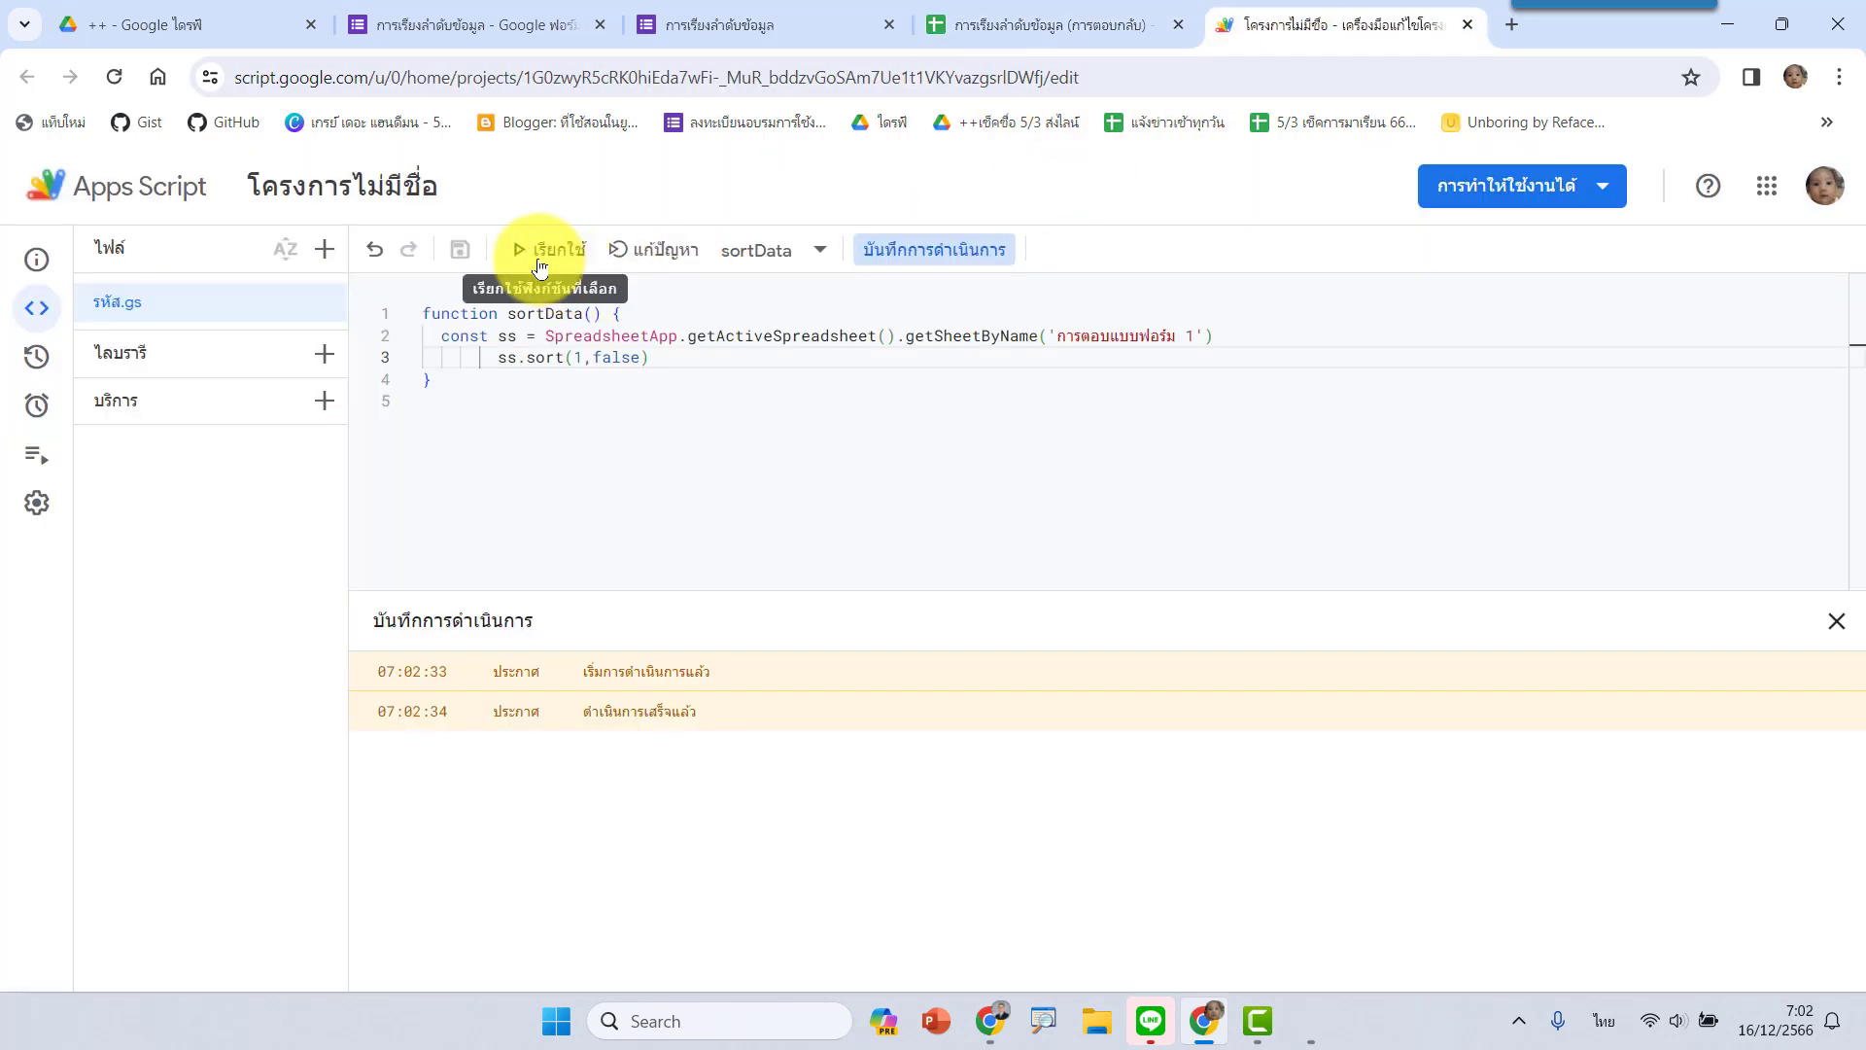
left_click(556, 260)
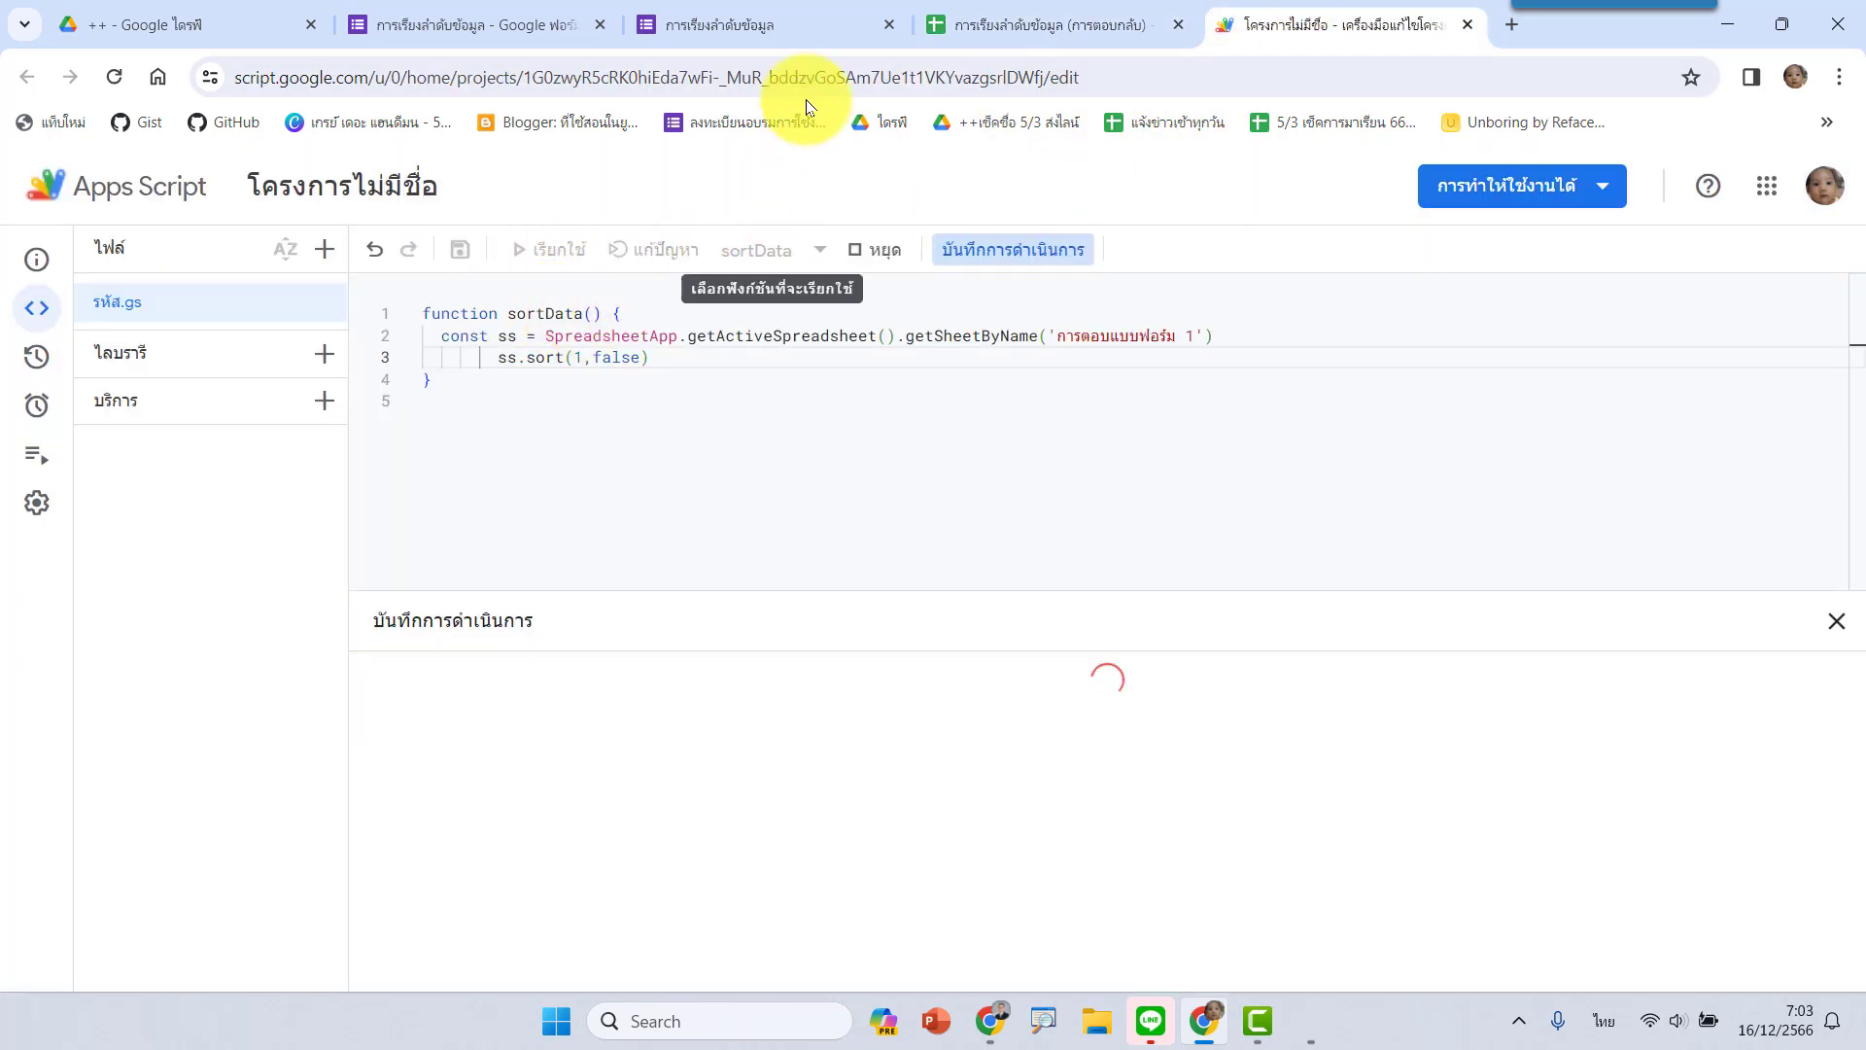
left_click(1053, 21)
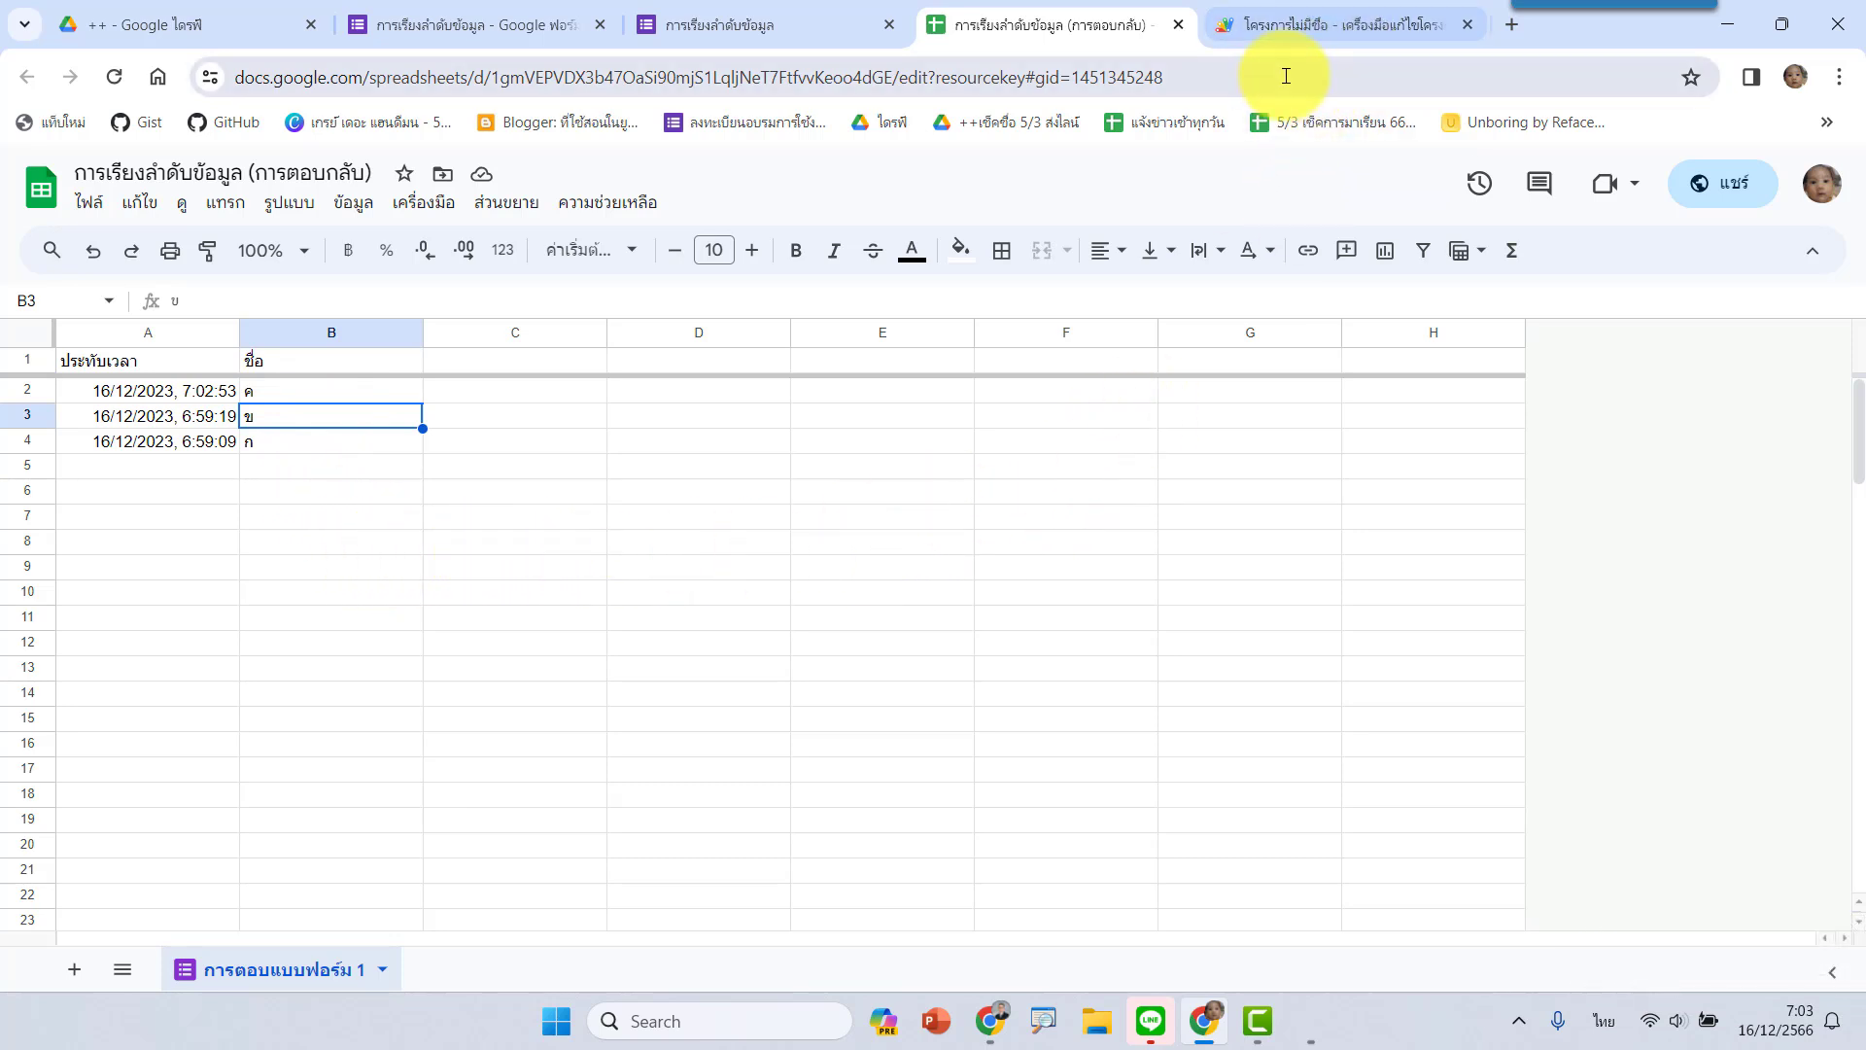
left_click(1311, 16)
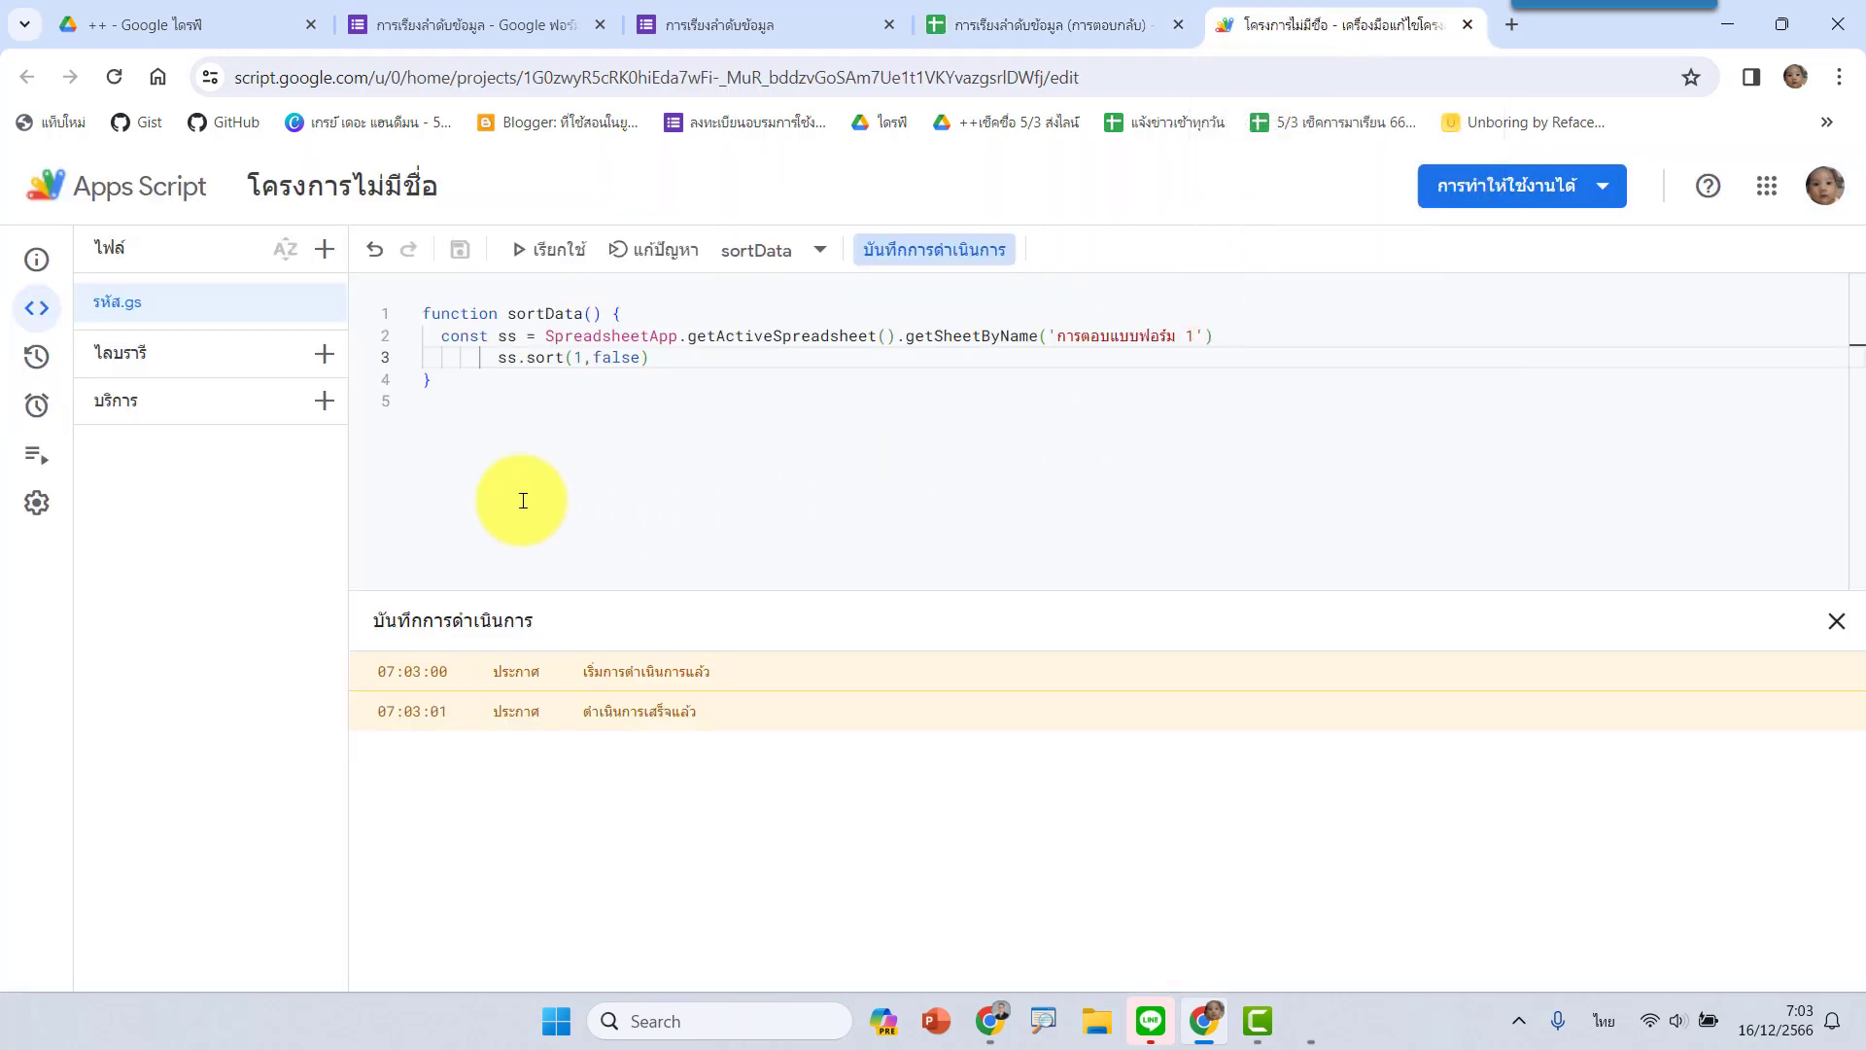
mouse_move(37, 405)
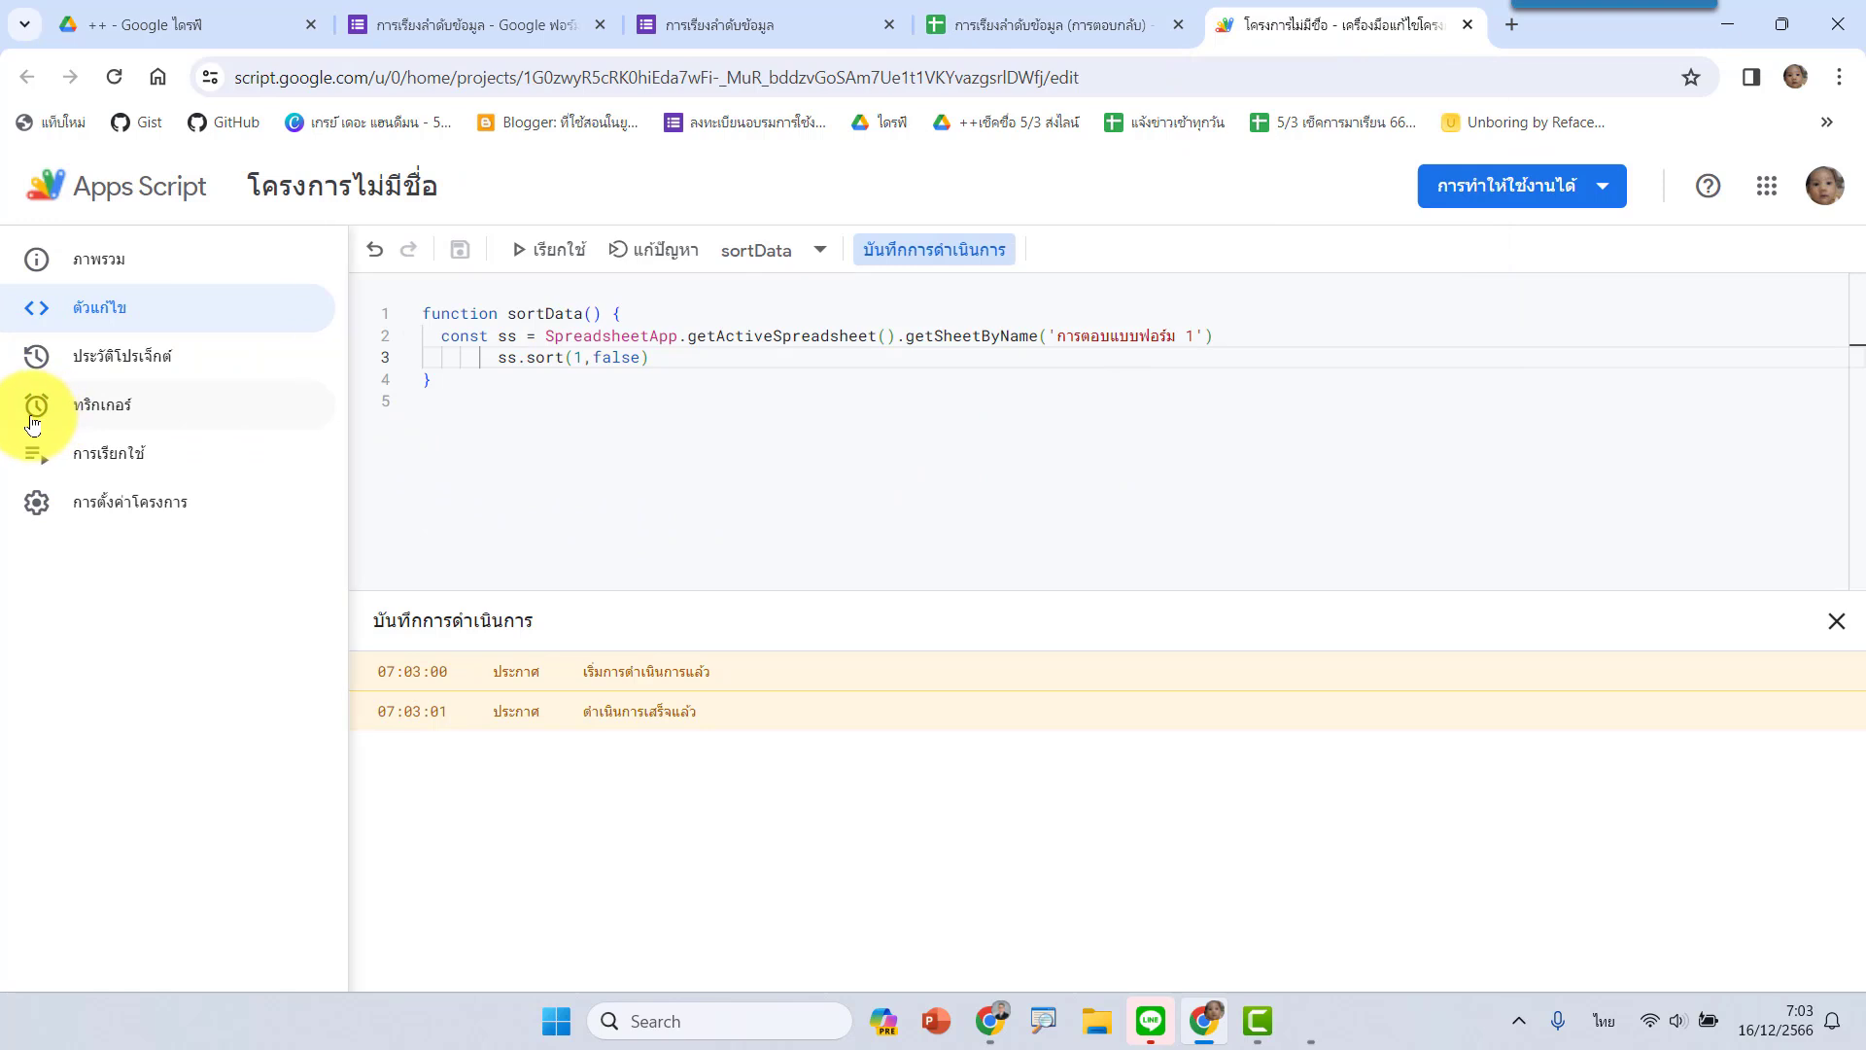
Add a sortData trigger from spreadsheet on form submit, notifying failures immediately, and save it.
left_click(56, 418)
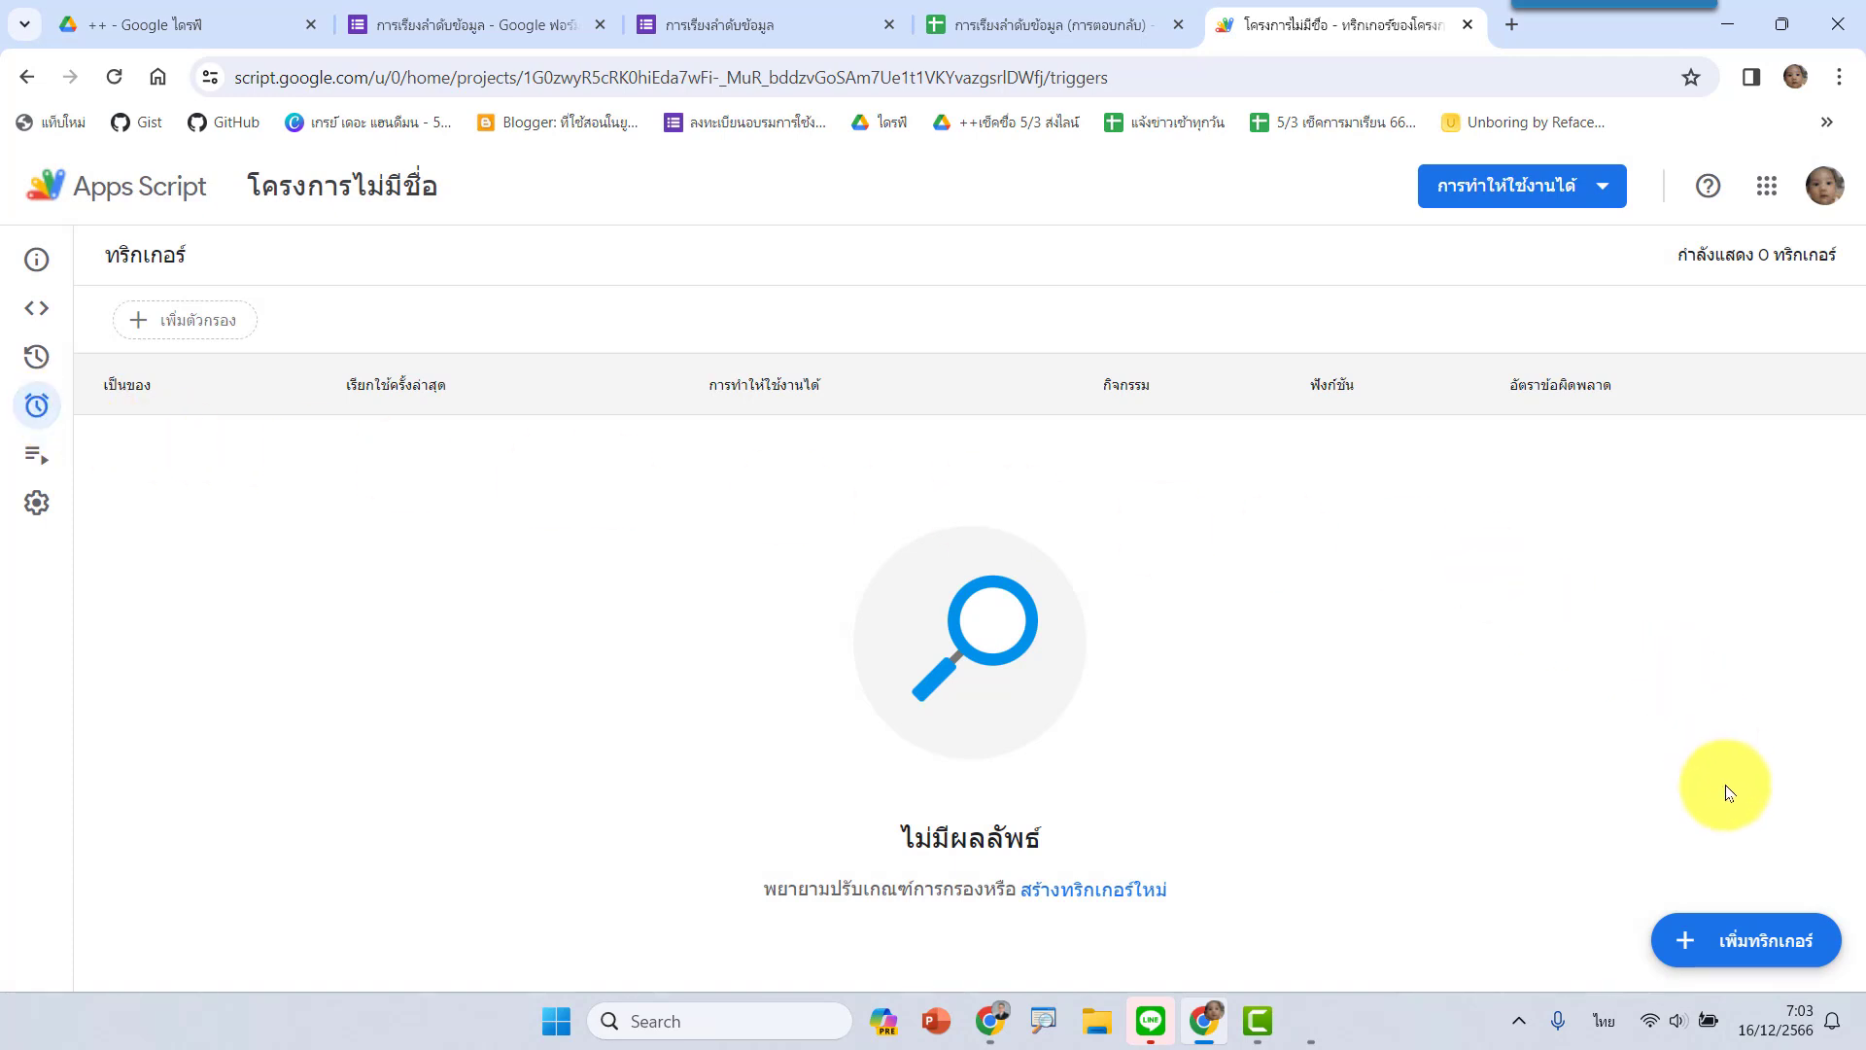
left_click(1754, 938)
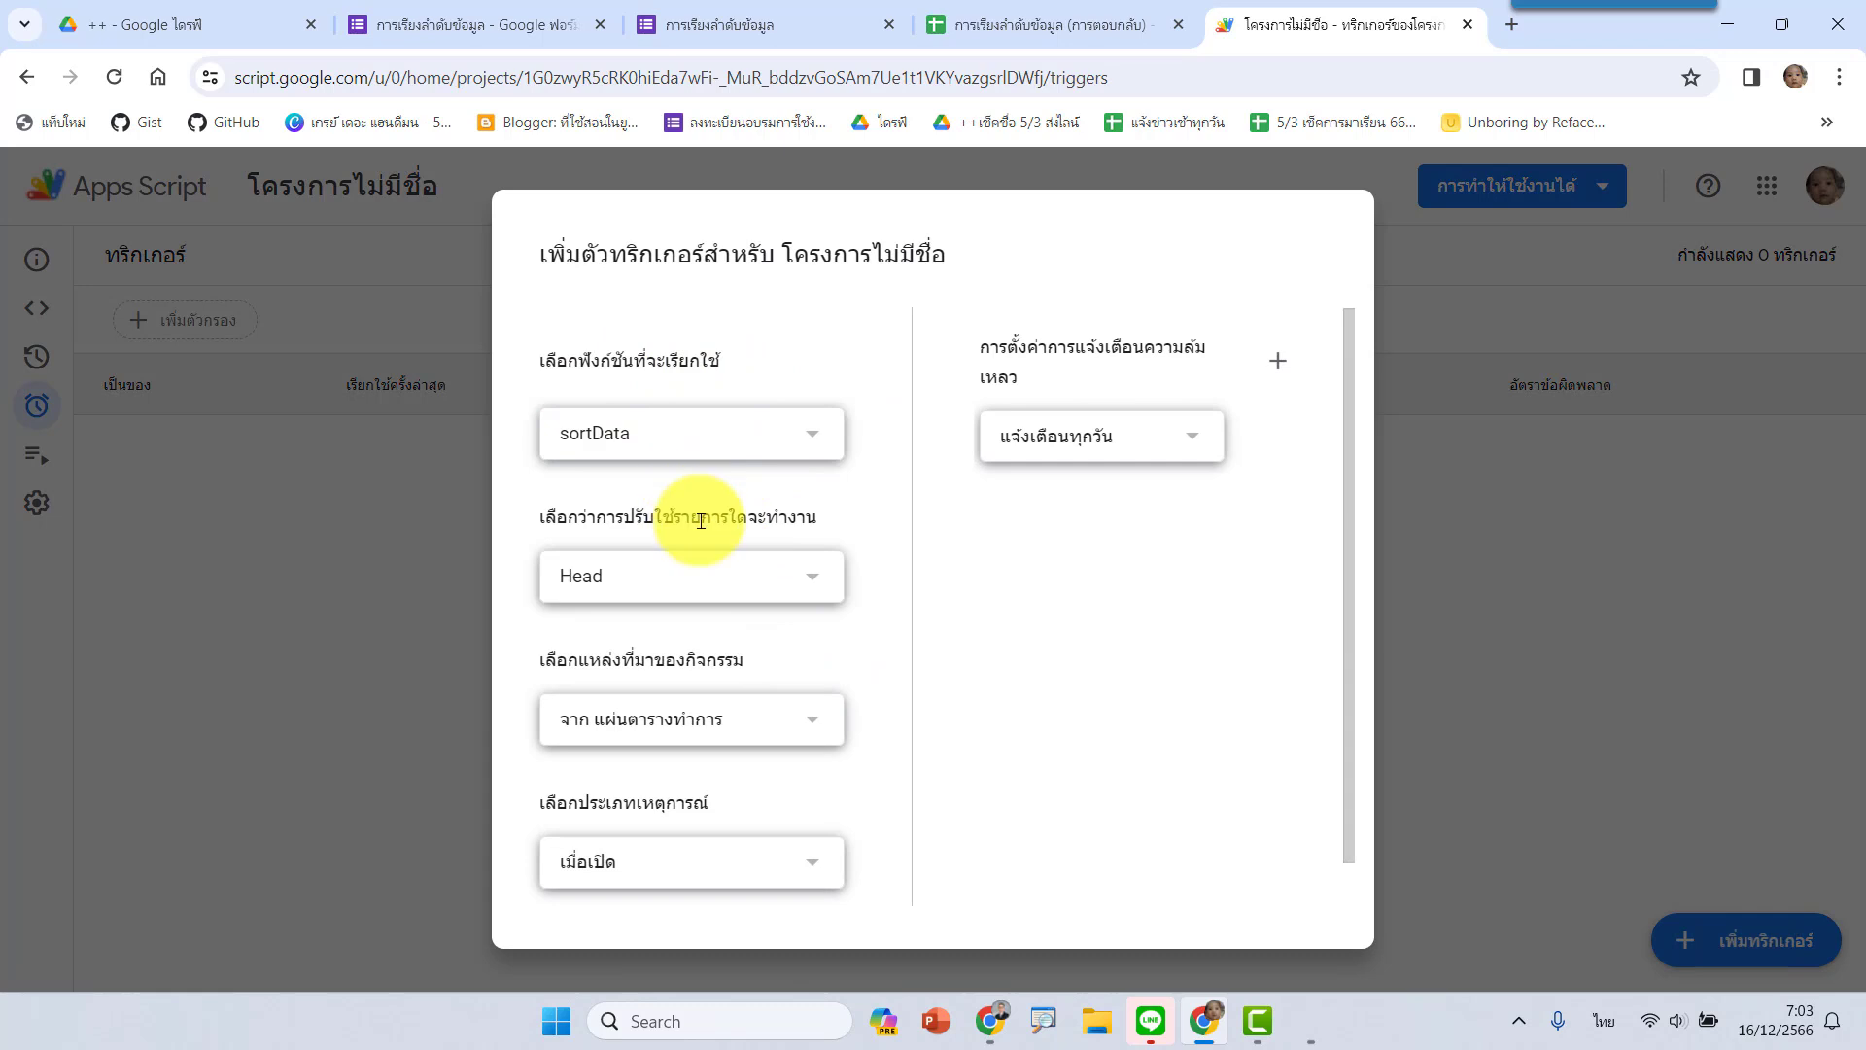
scroll(715, 641, "down", 1)
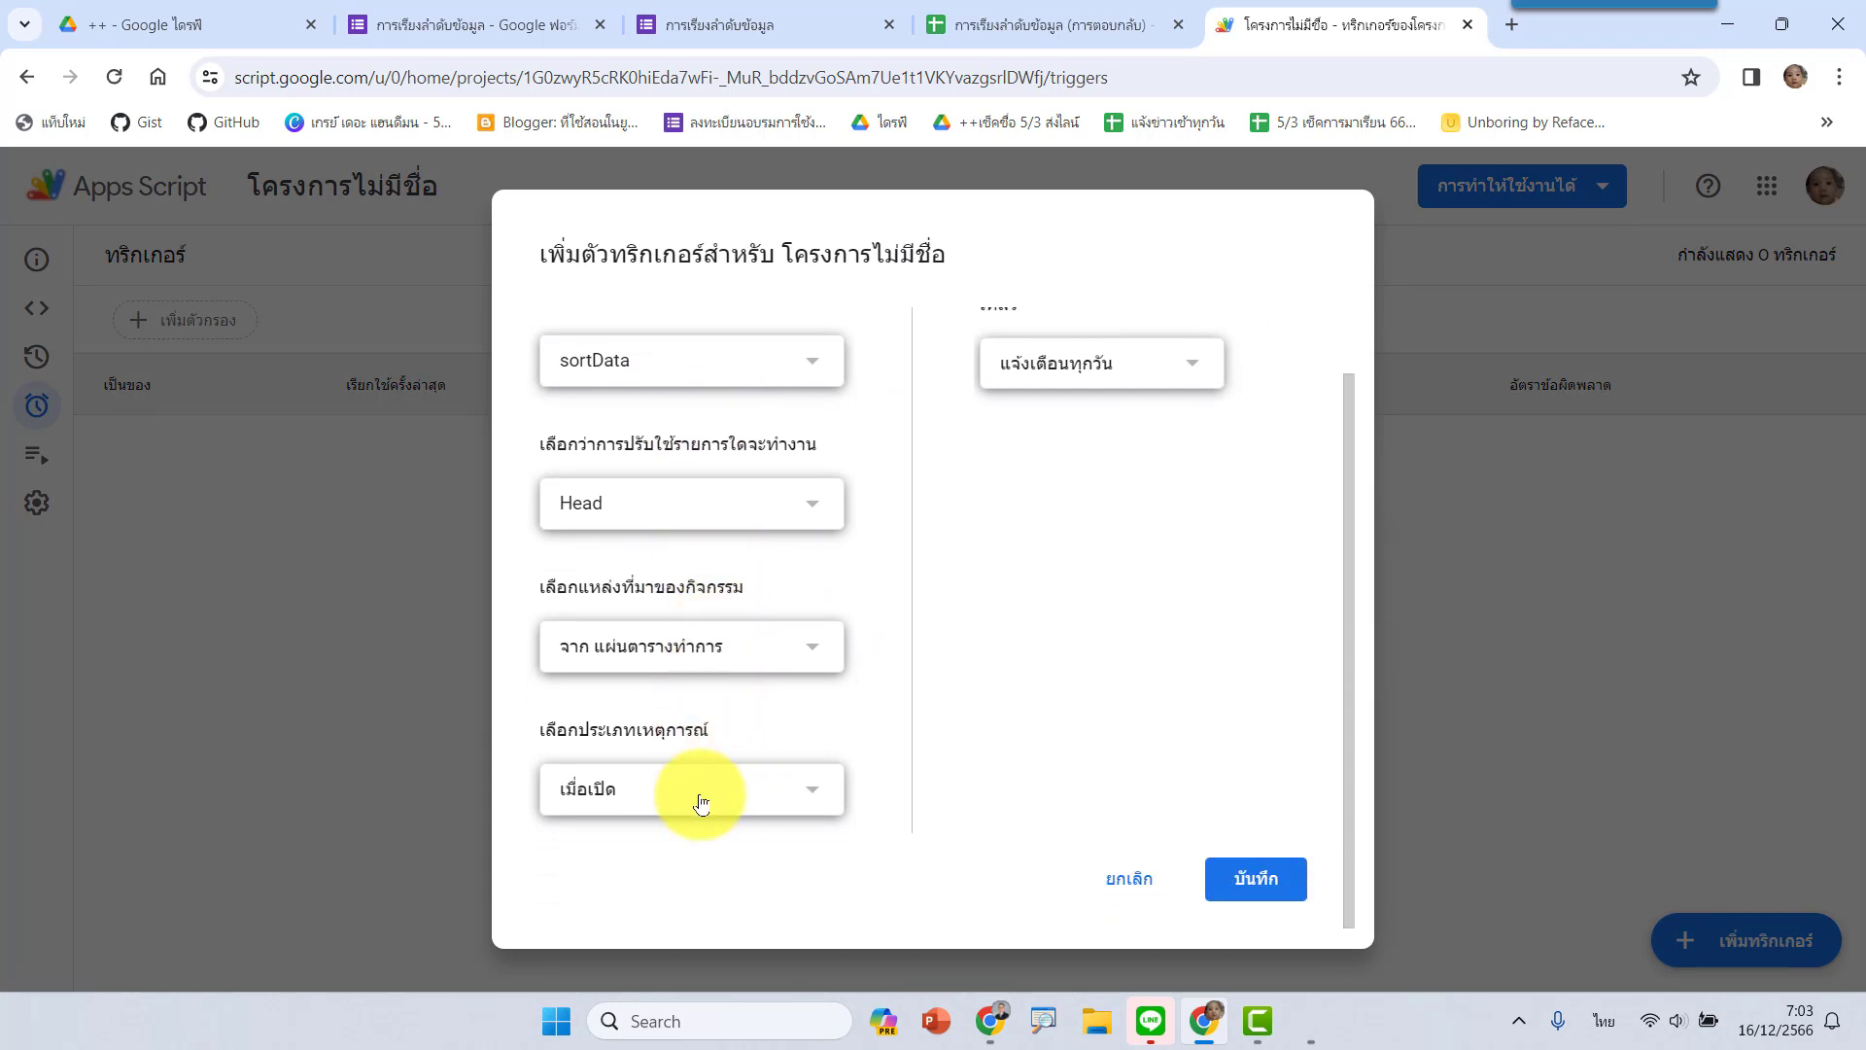
left_click(729, 803)
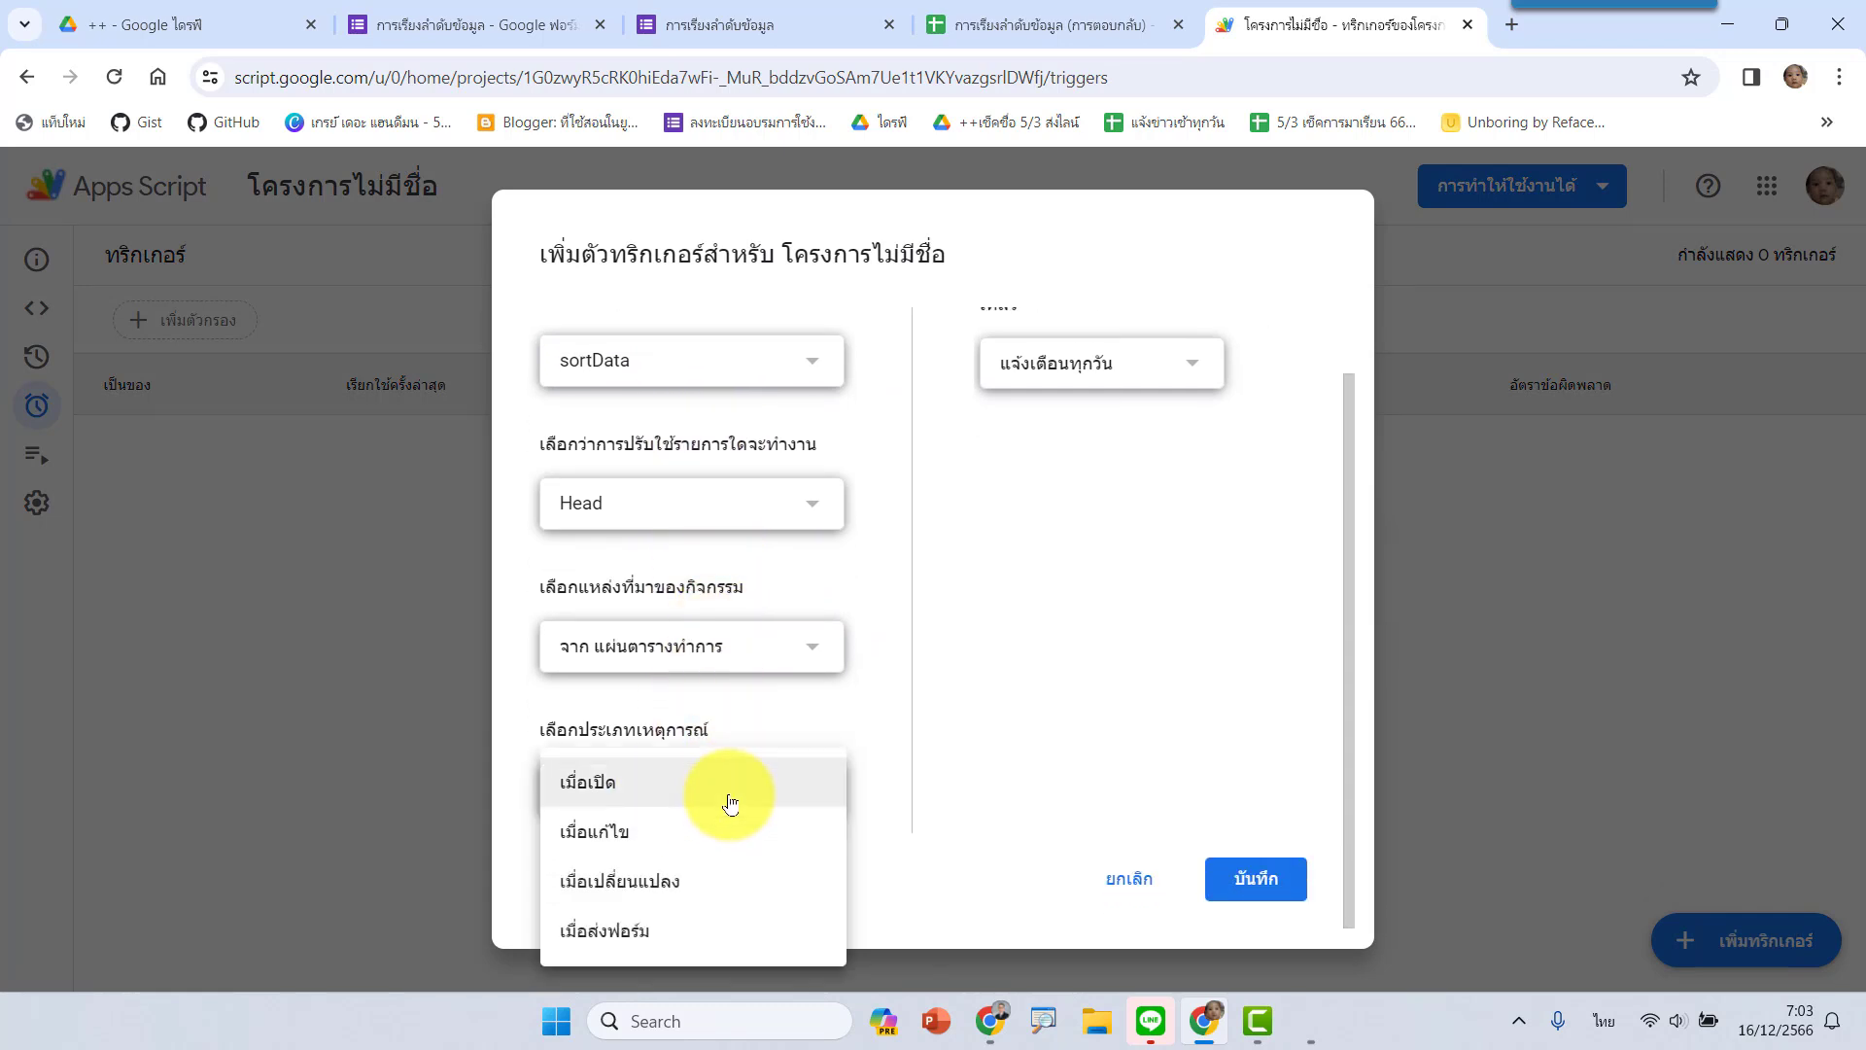
left_click(616, 933)
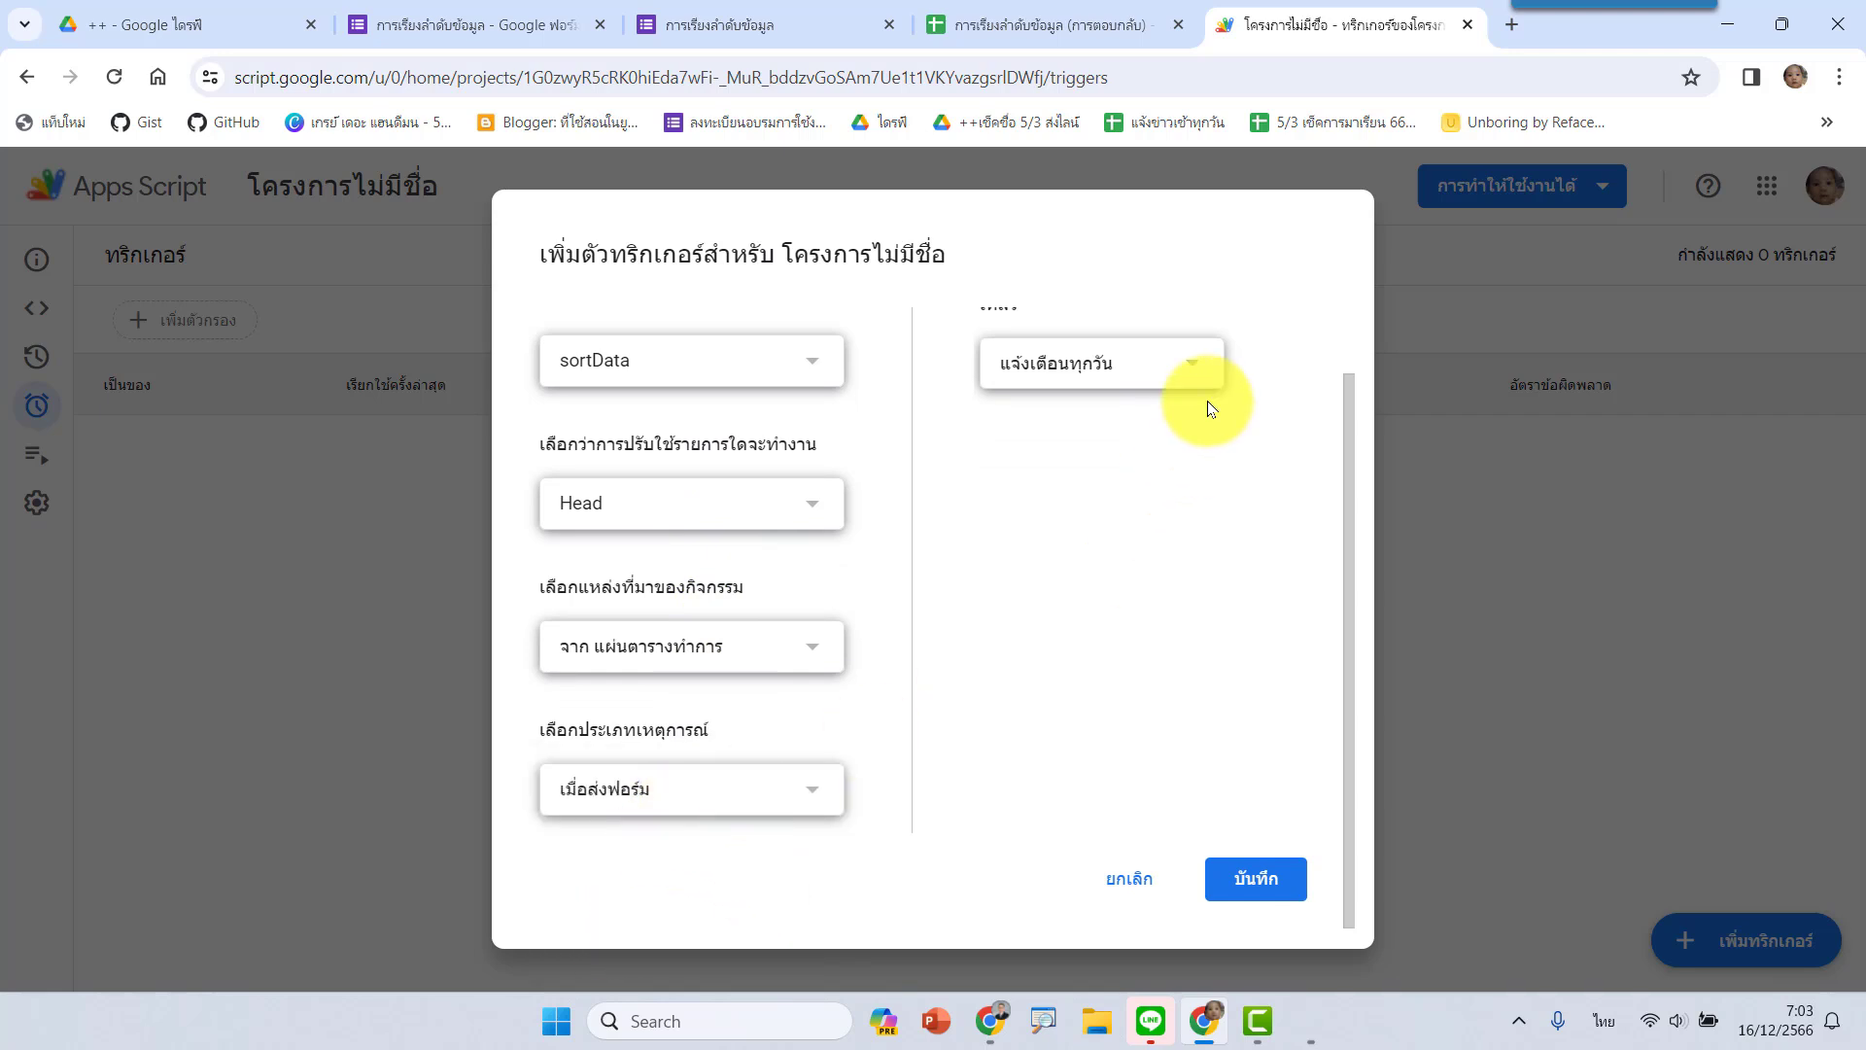
left_click(1209, 367)
left_click(1176, 273)
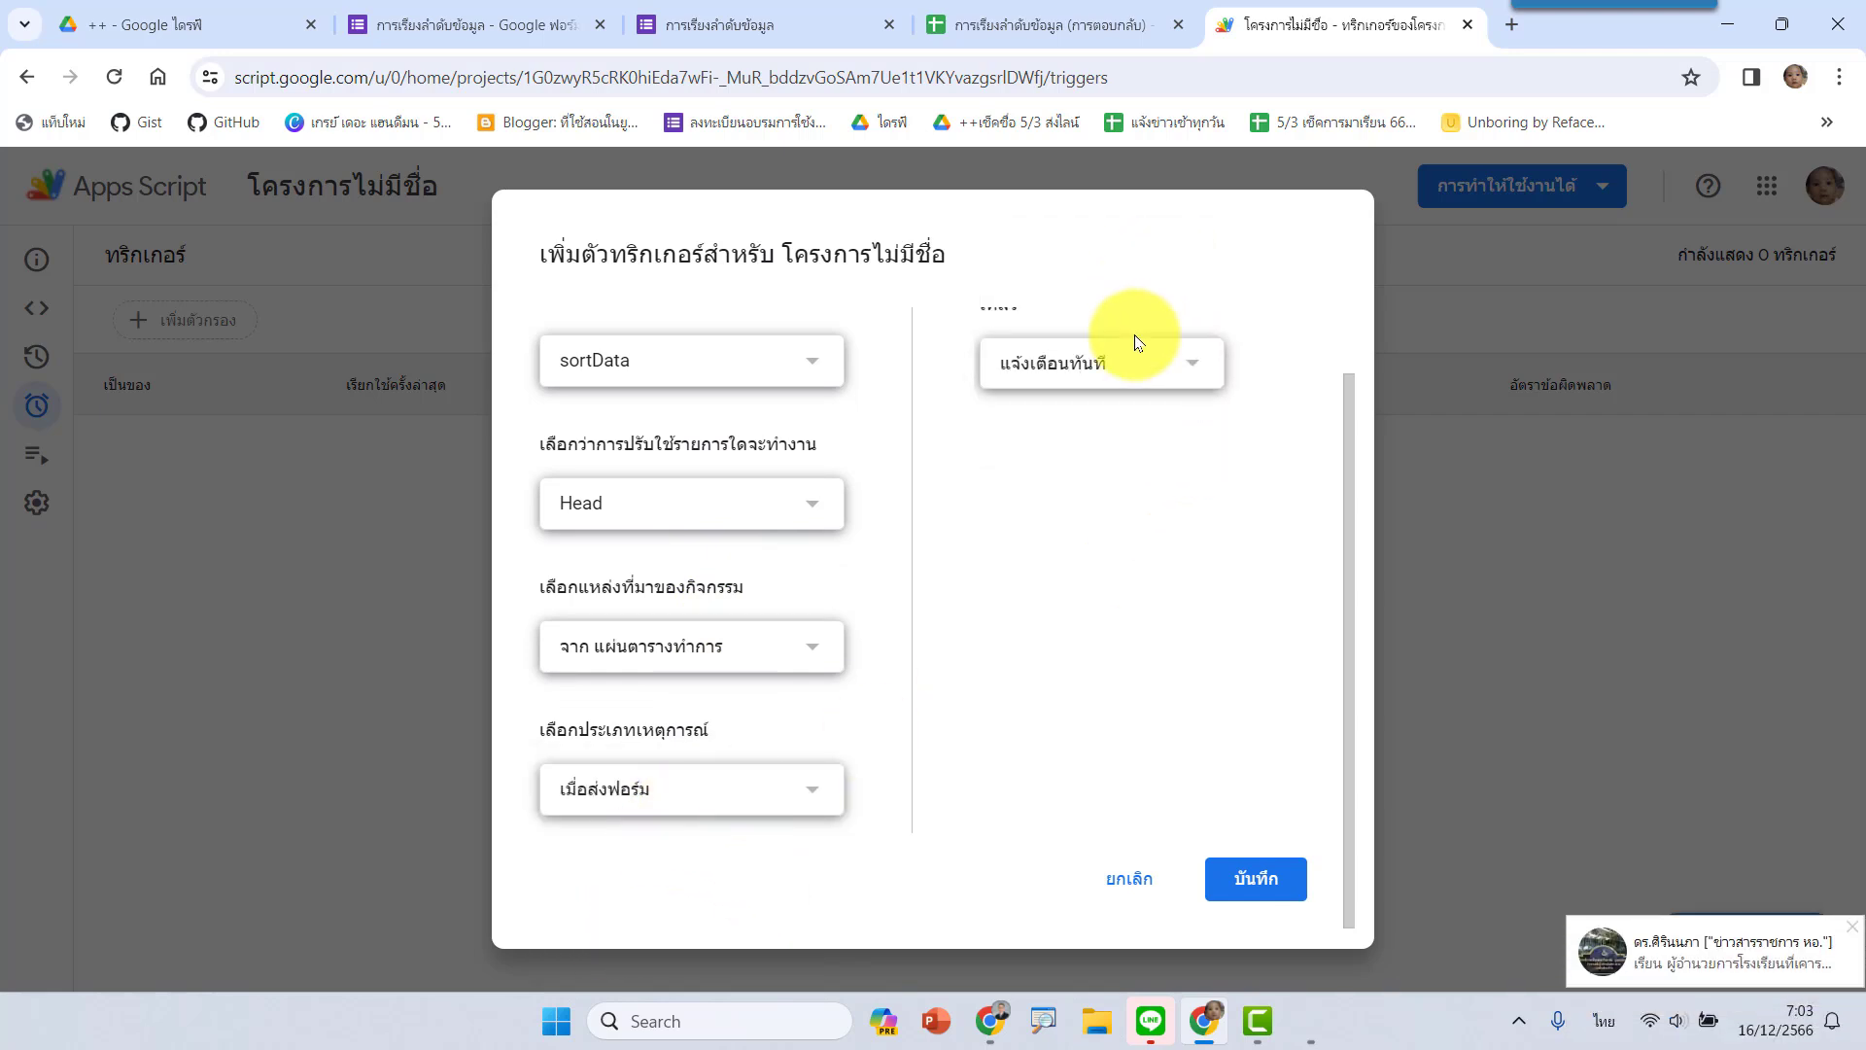
left_click(1257, 882)
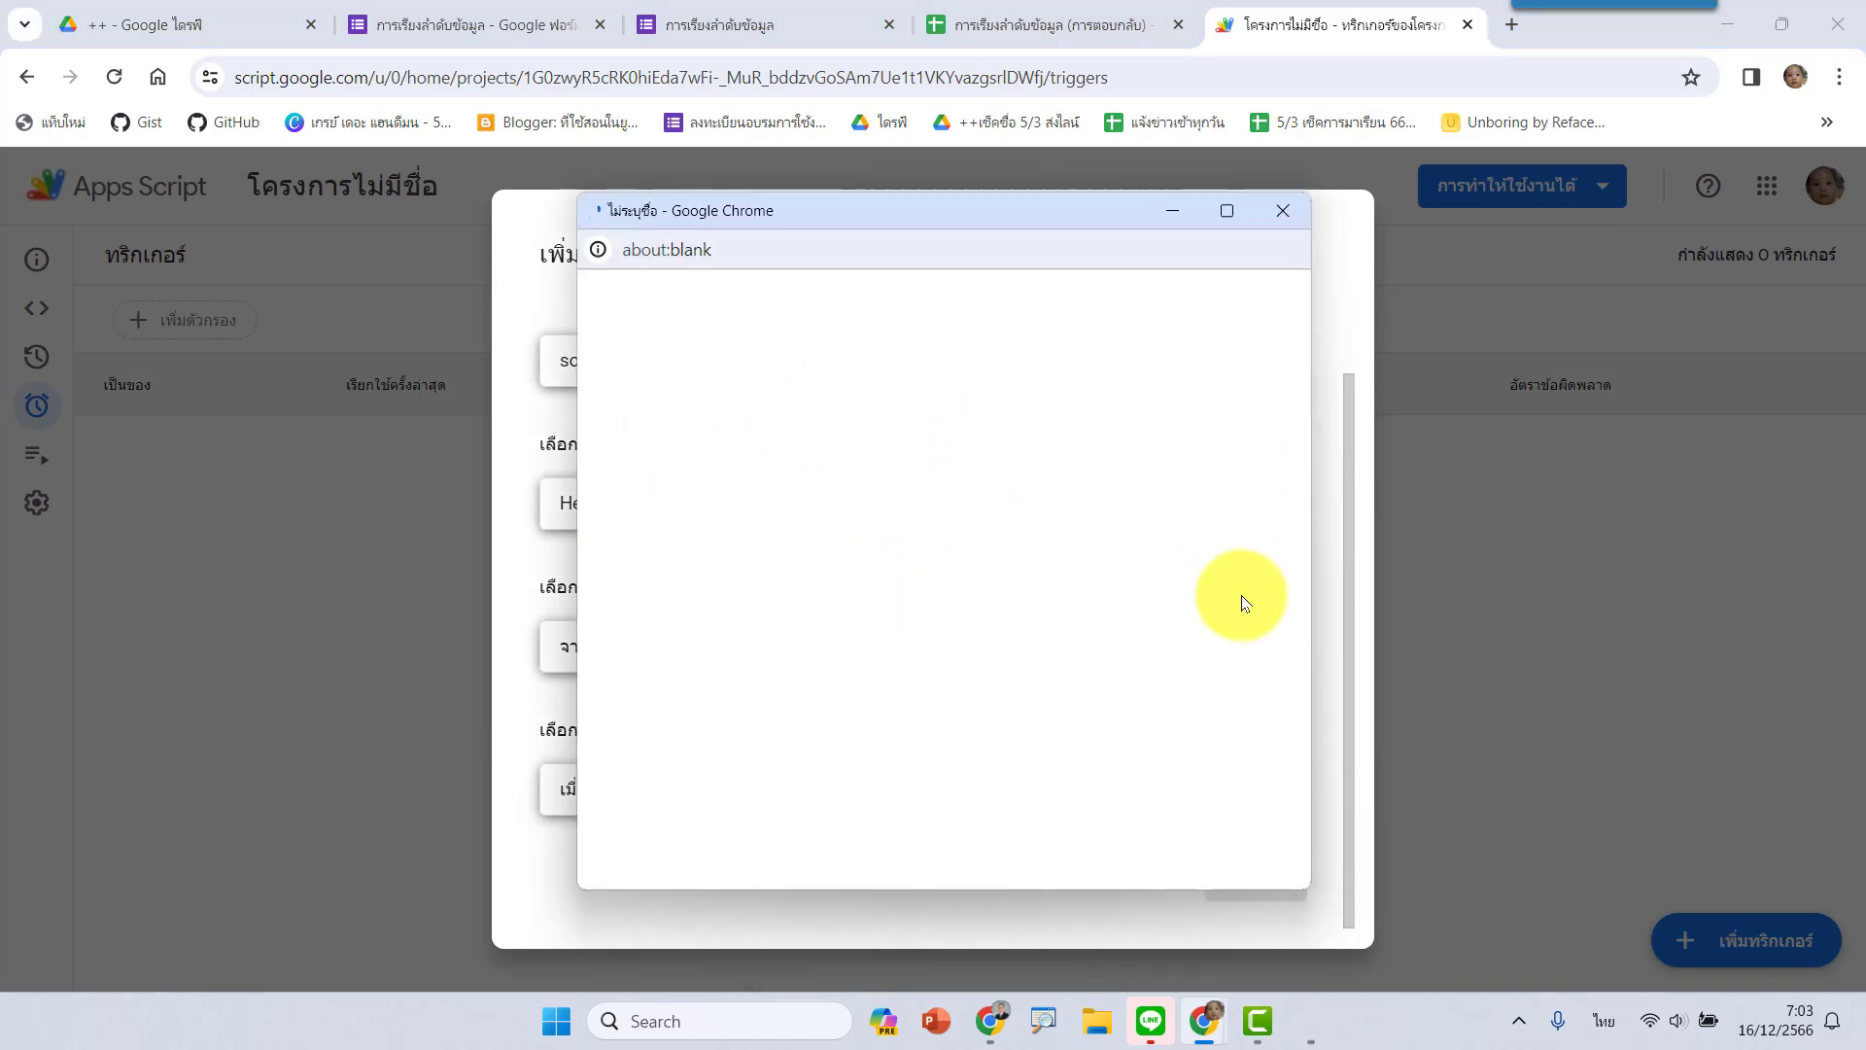
Authorize the unverified project for Sheets and Forms access, then return to the code editor.
left_click(934, 555)
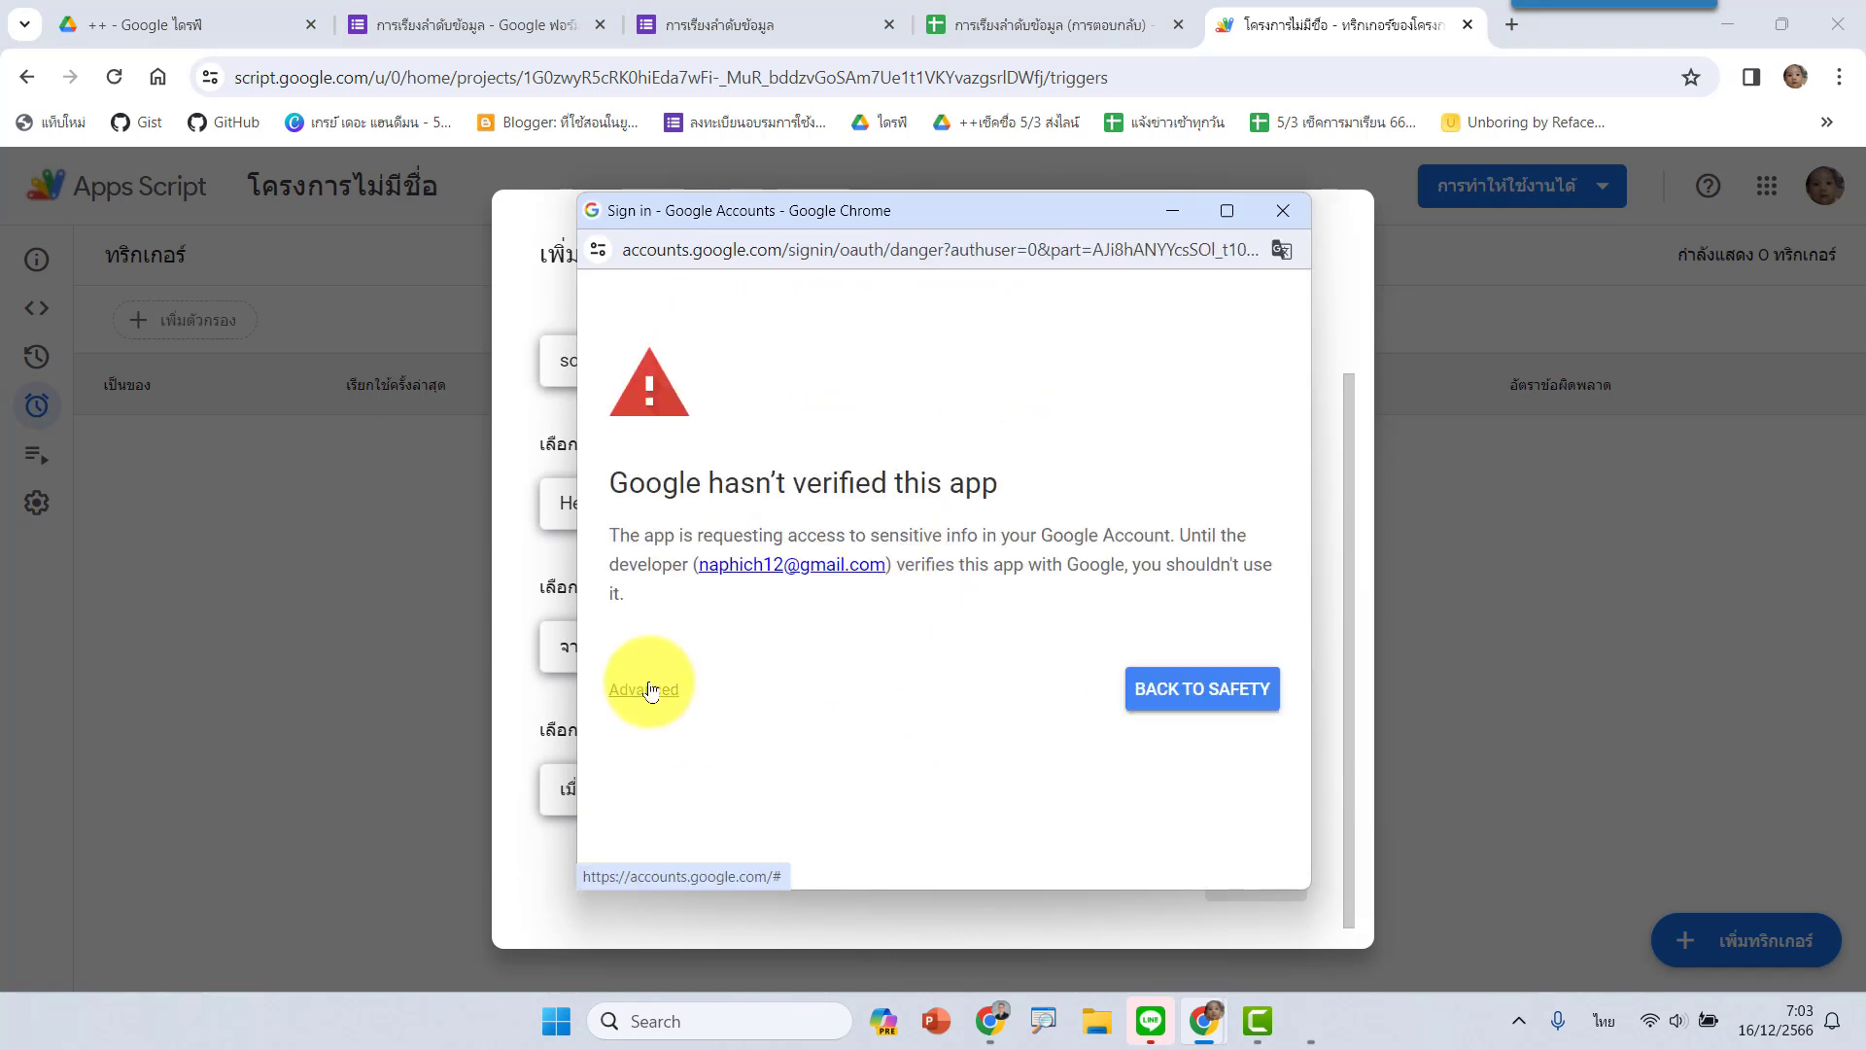
left_click(649, 690)
scroll(833, 700, "down", 1)
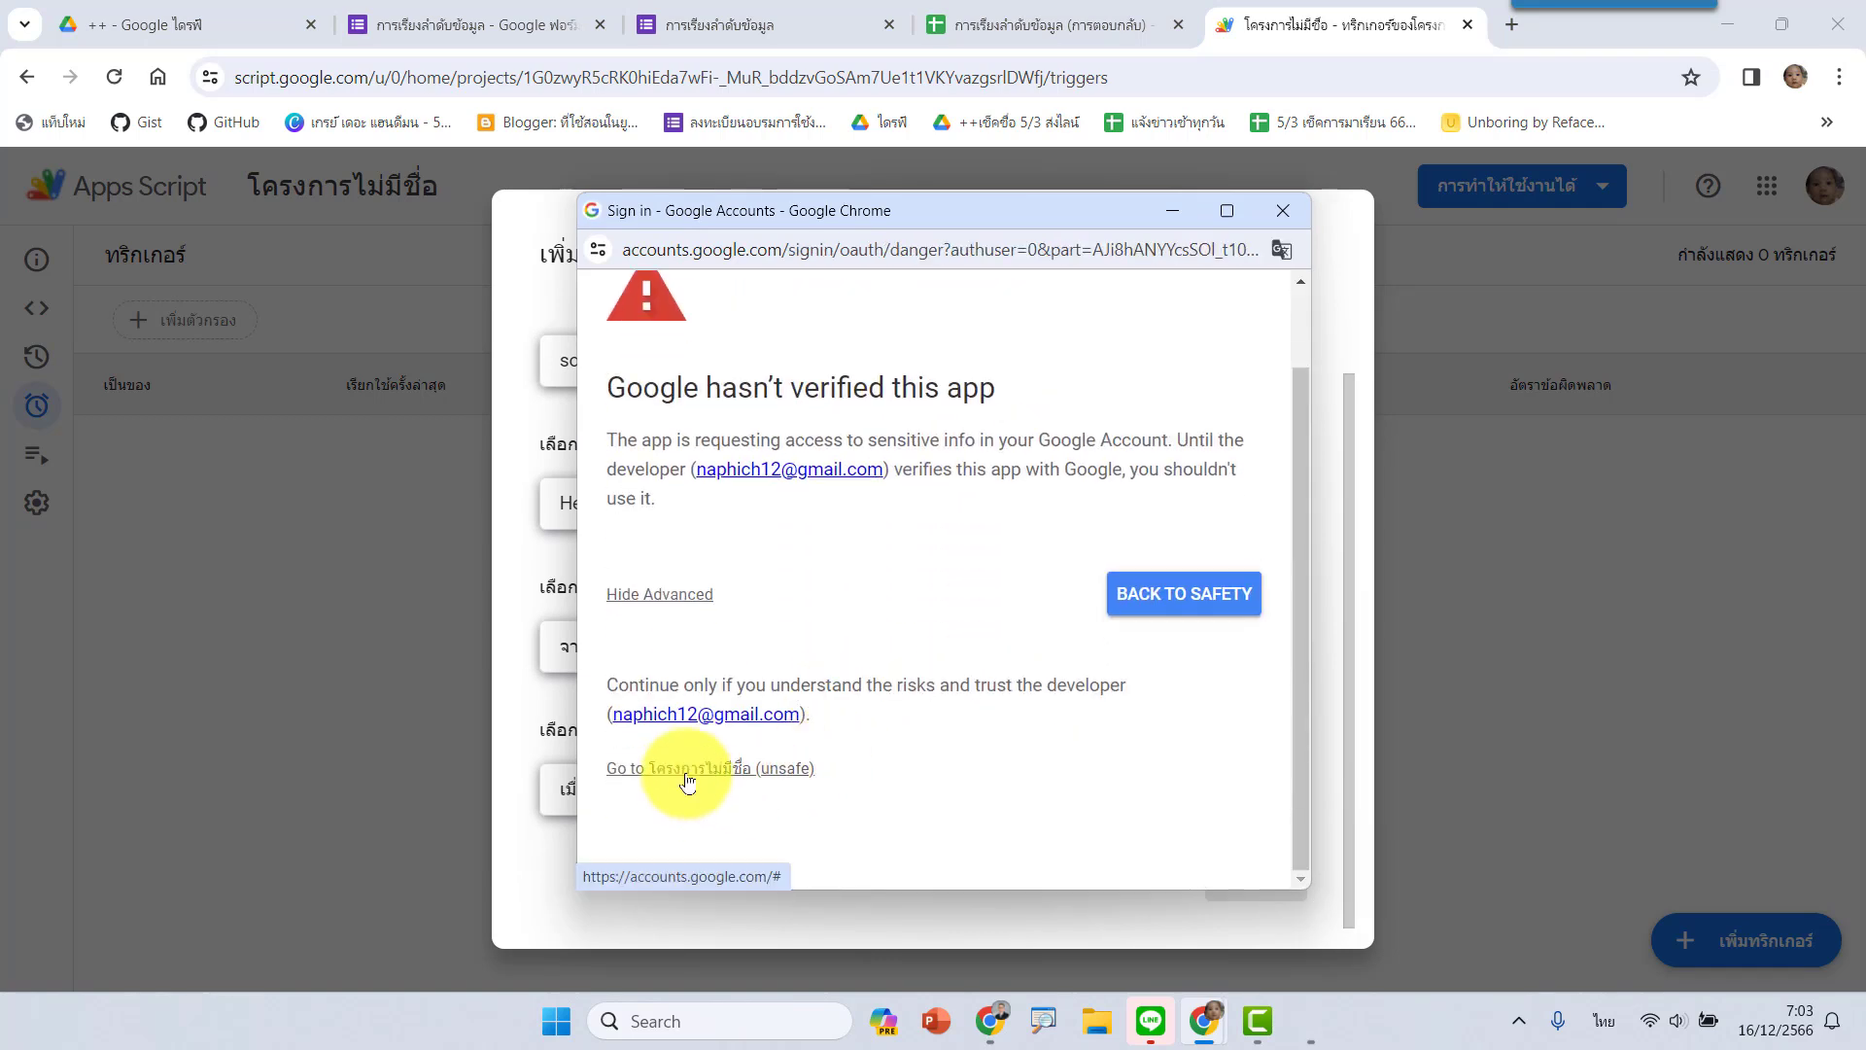
left_click(687, 773)
scroll(966, 709, "down", 3)
scroll(970, 733, "down", 2)
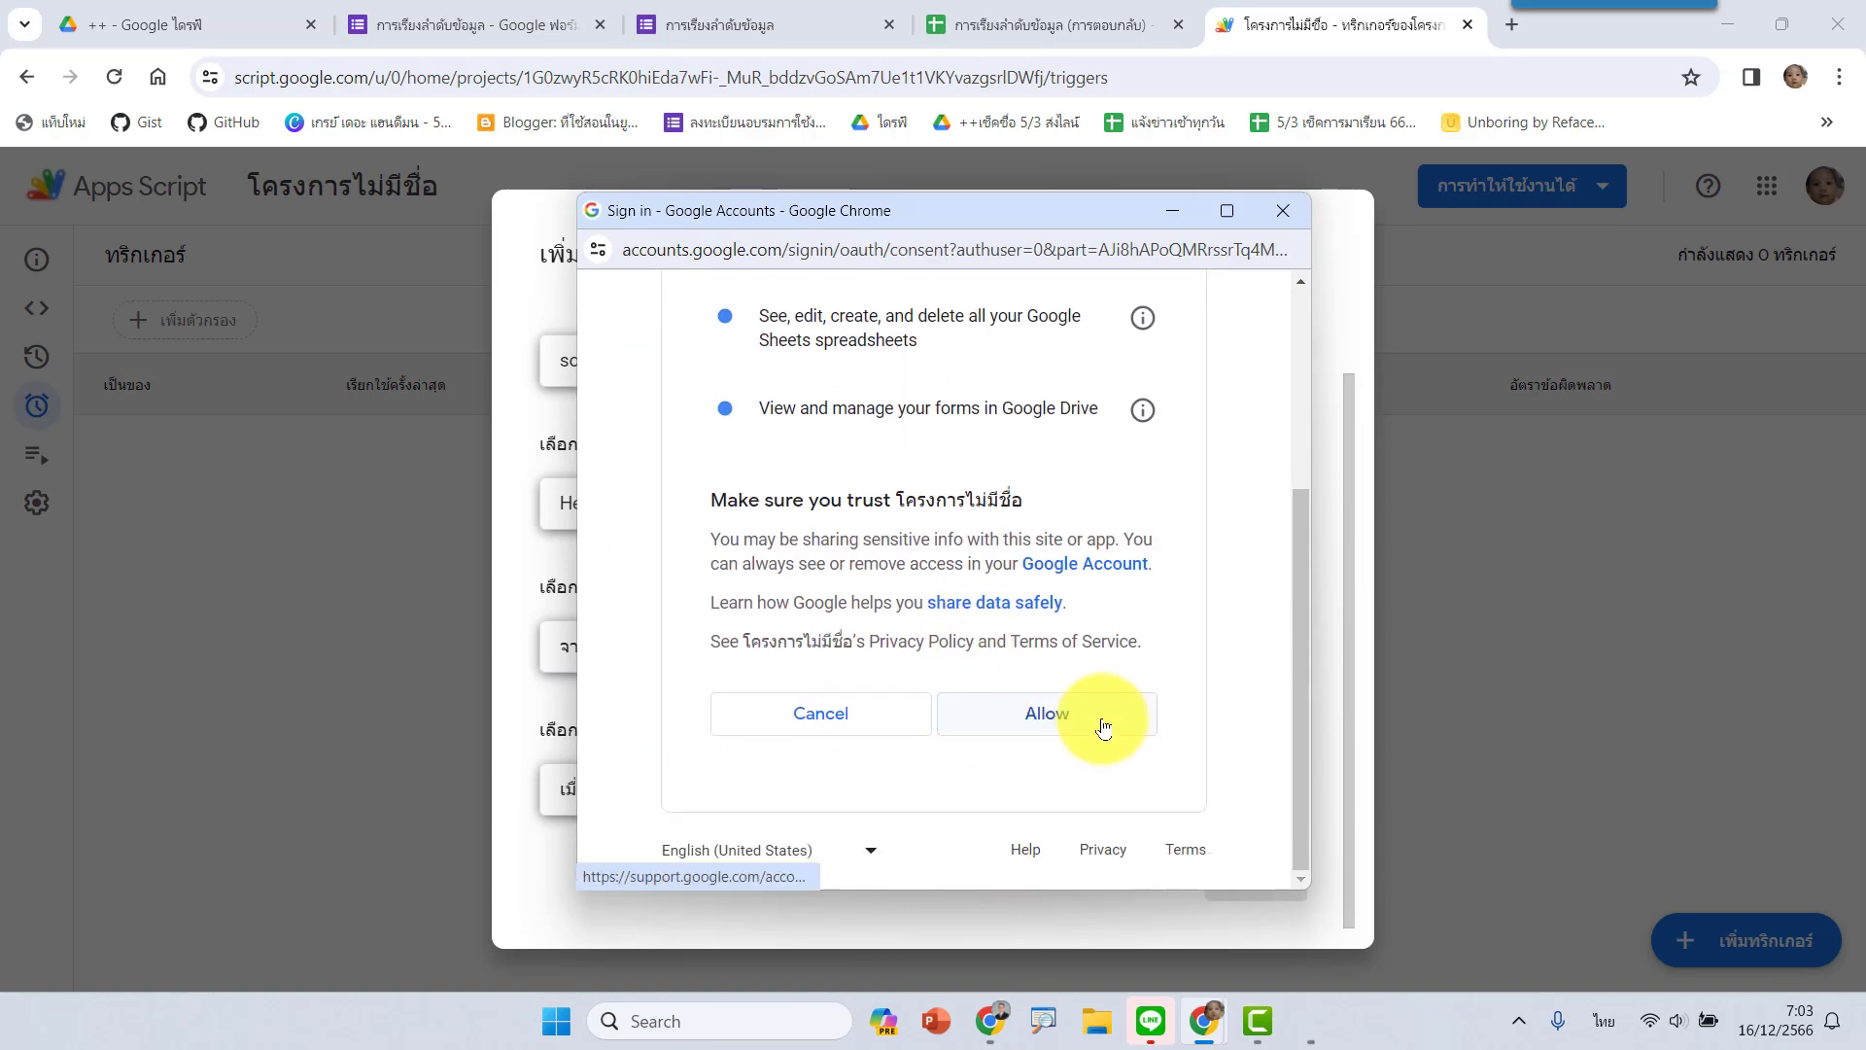
left_click(1104, 729)
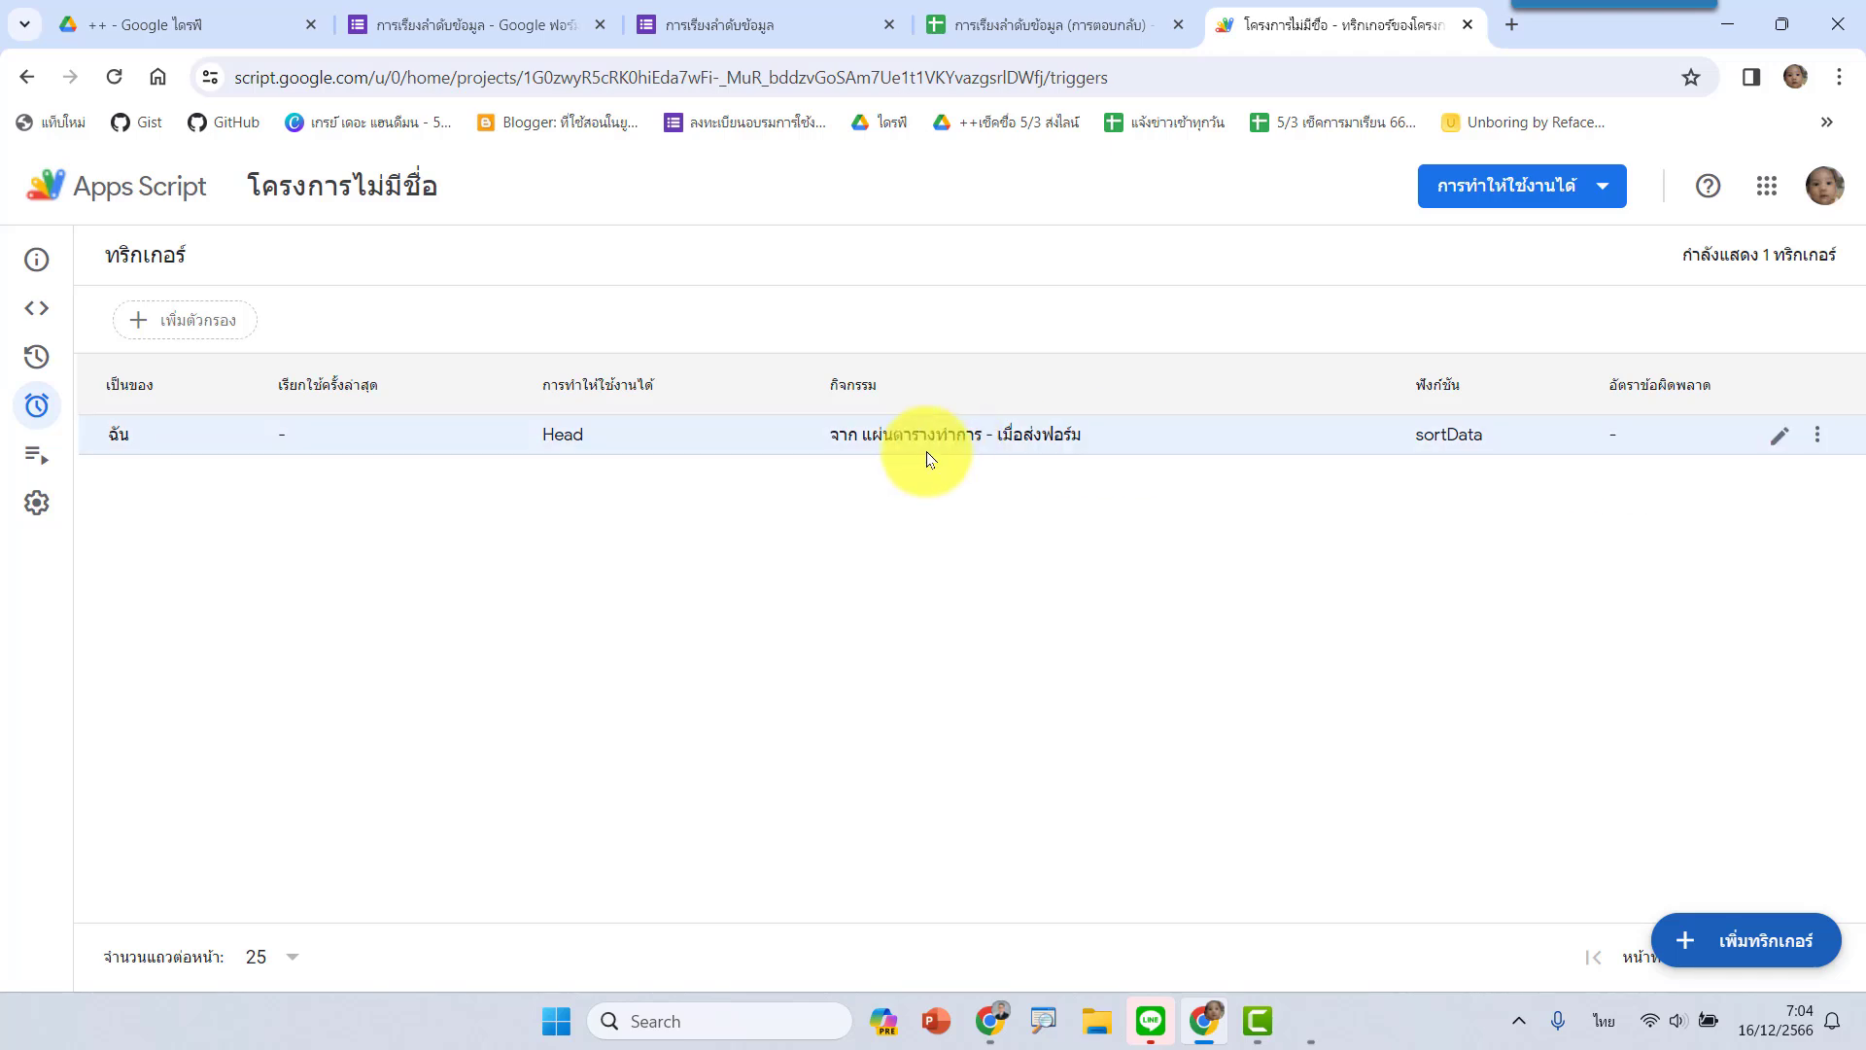
mouse_move(529, 435)
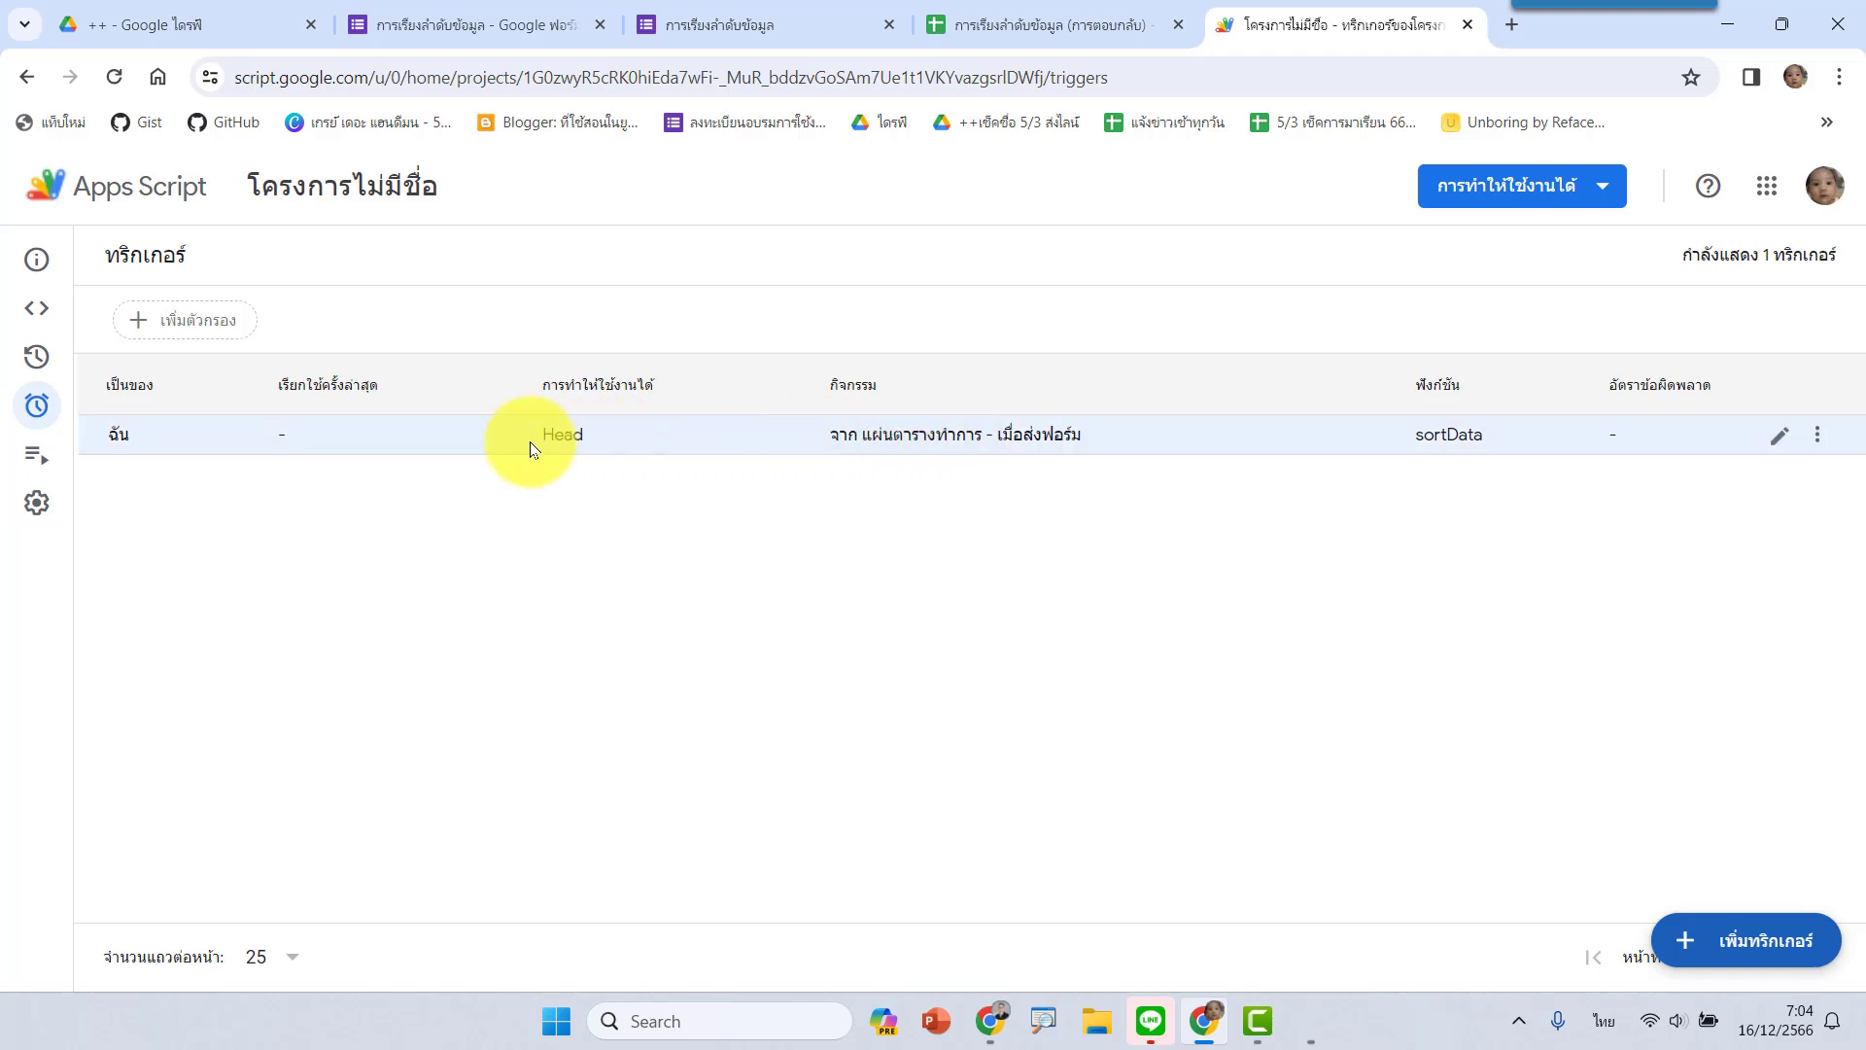
left_click(36, 307)
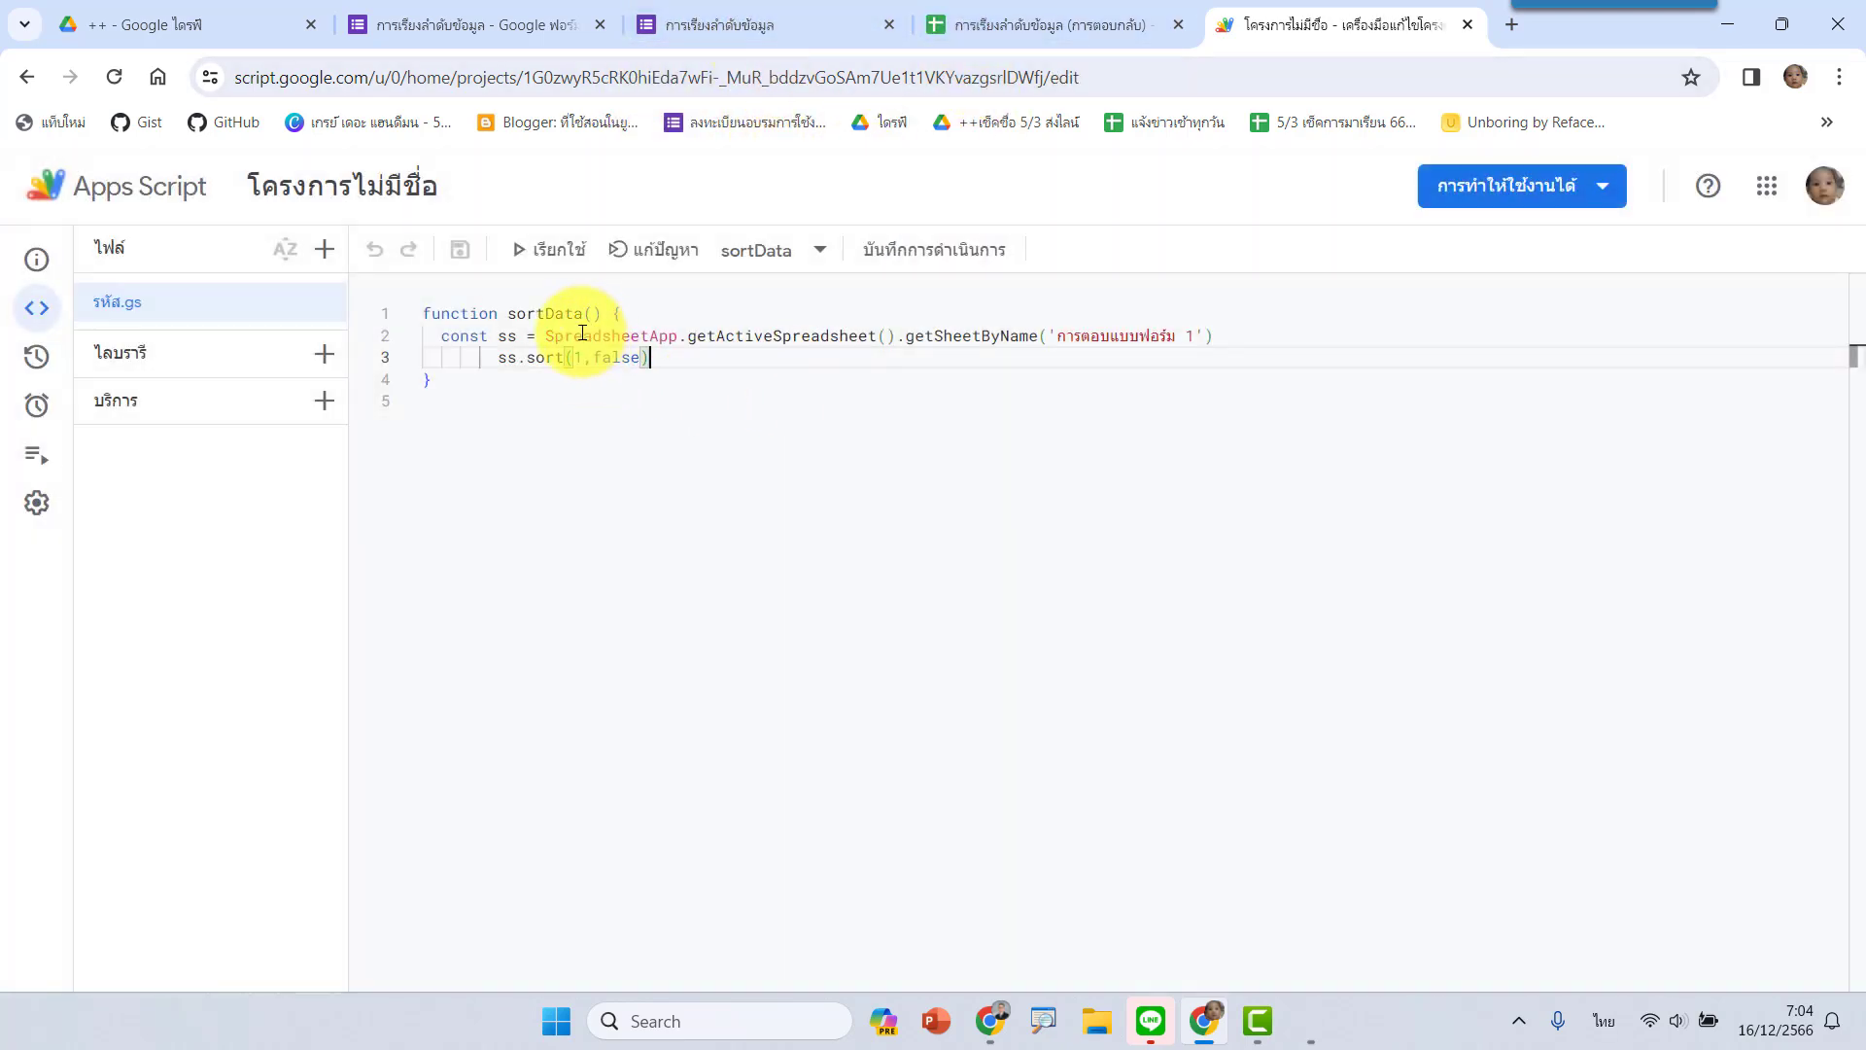
Submit another form response with the name ง and confirm it appears at the sheet's top.
left_click(784, 24)
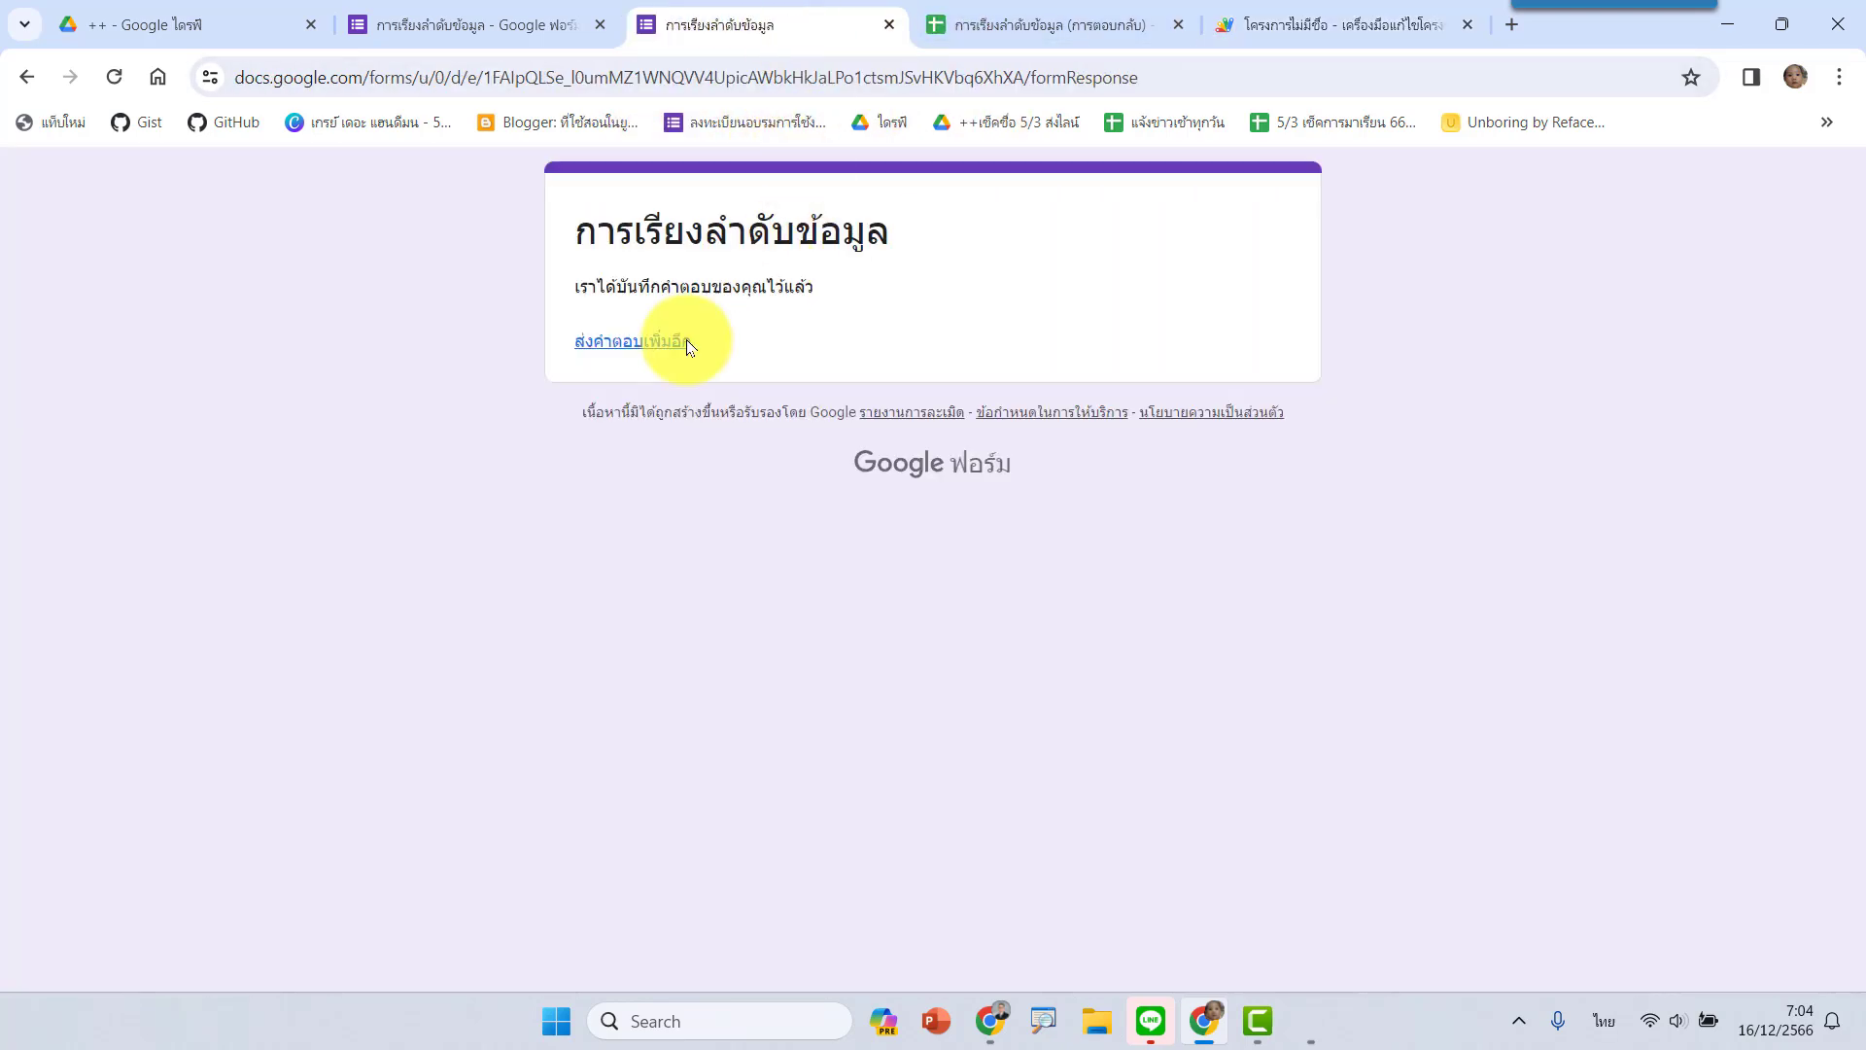
left_click(630, 343)
left_click(657, 476)
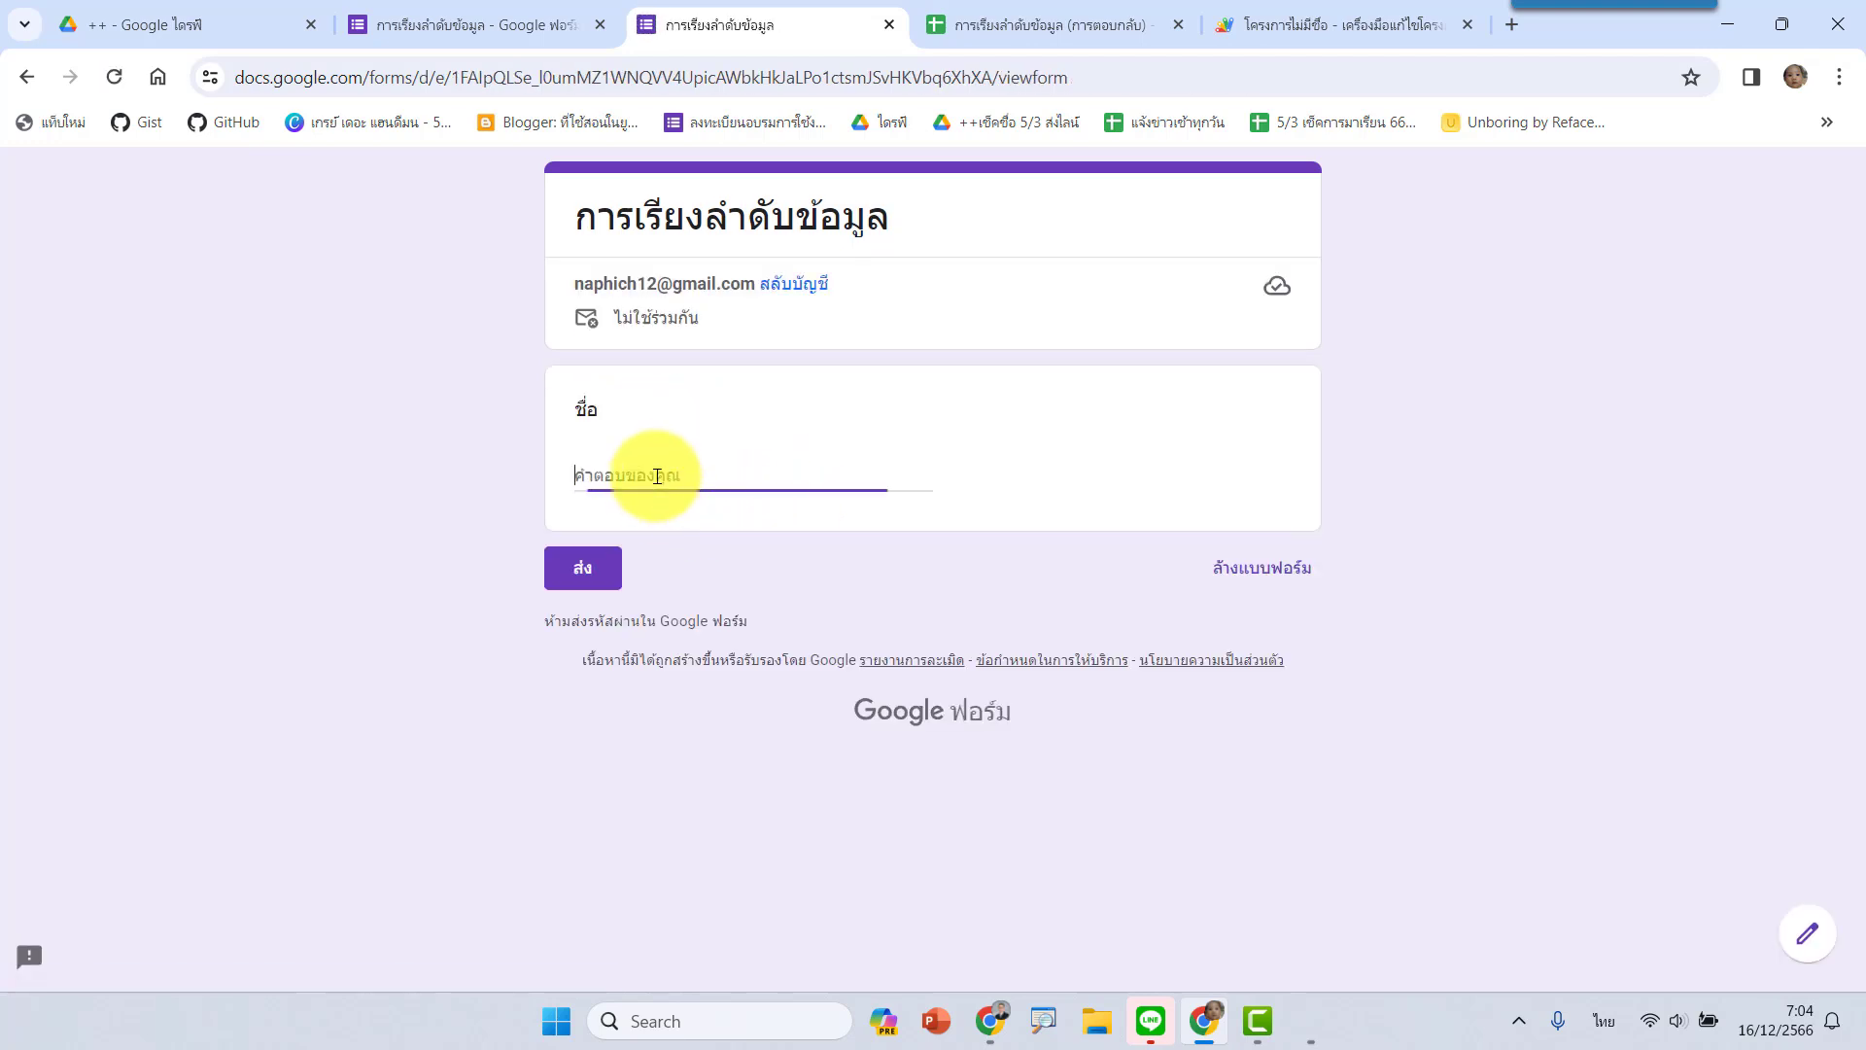
type("4")
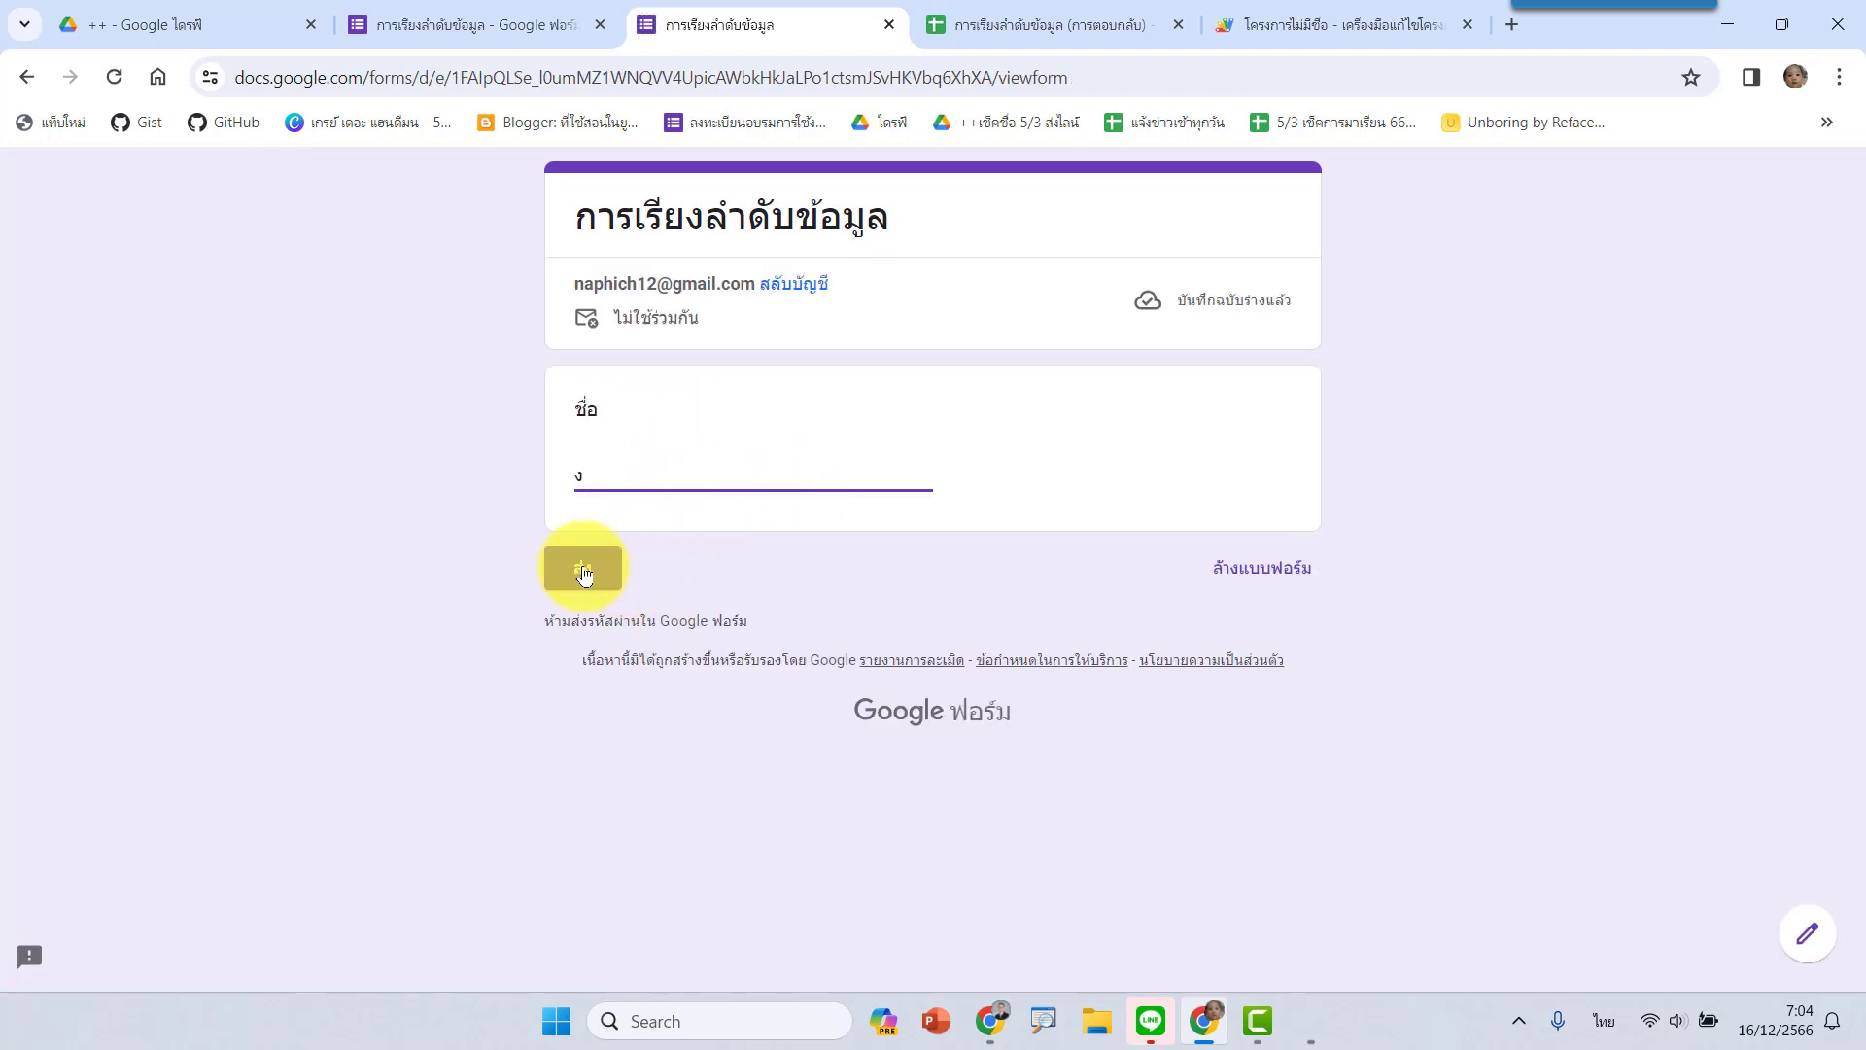
left_click(583, 570)
left_click(1034, 24)
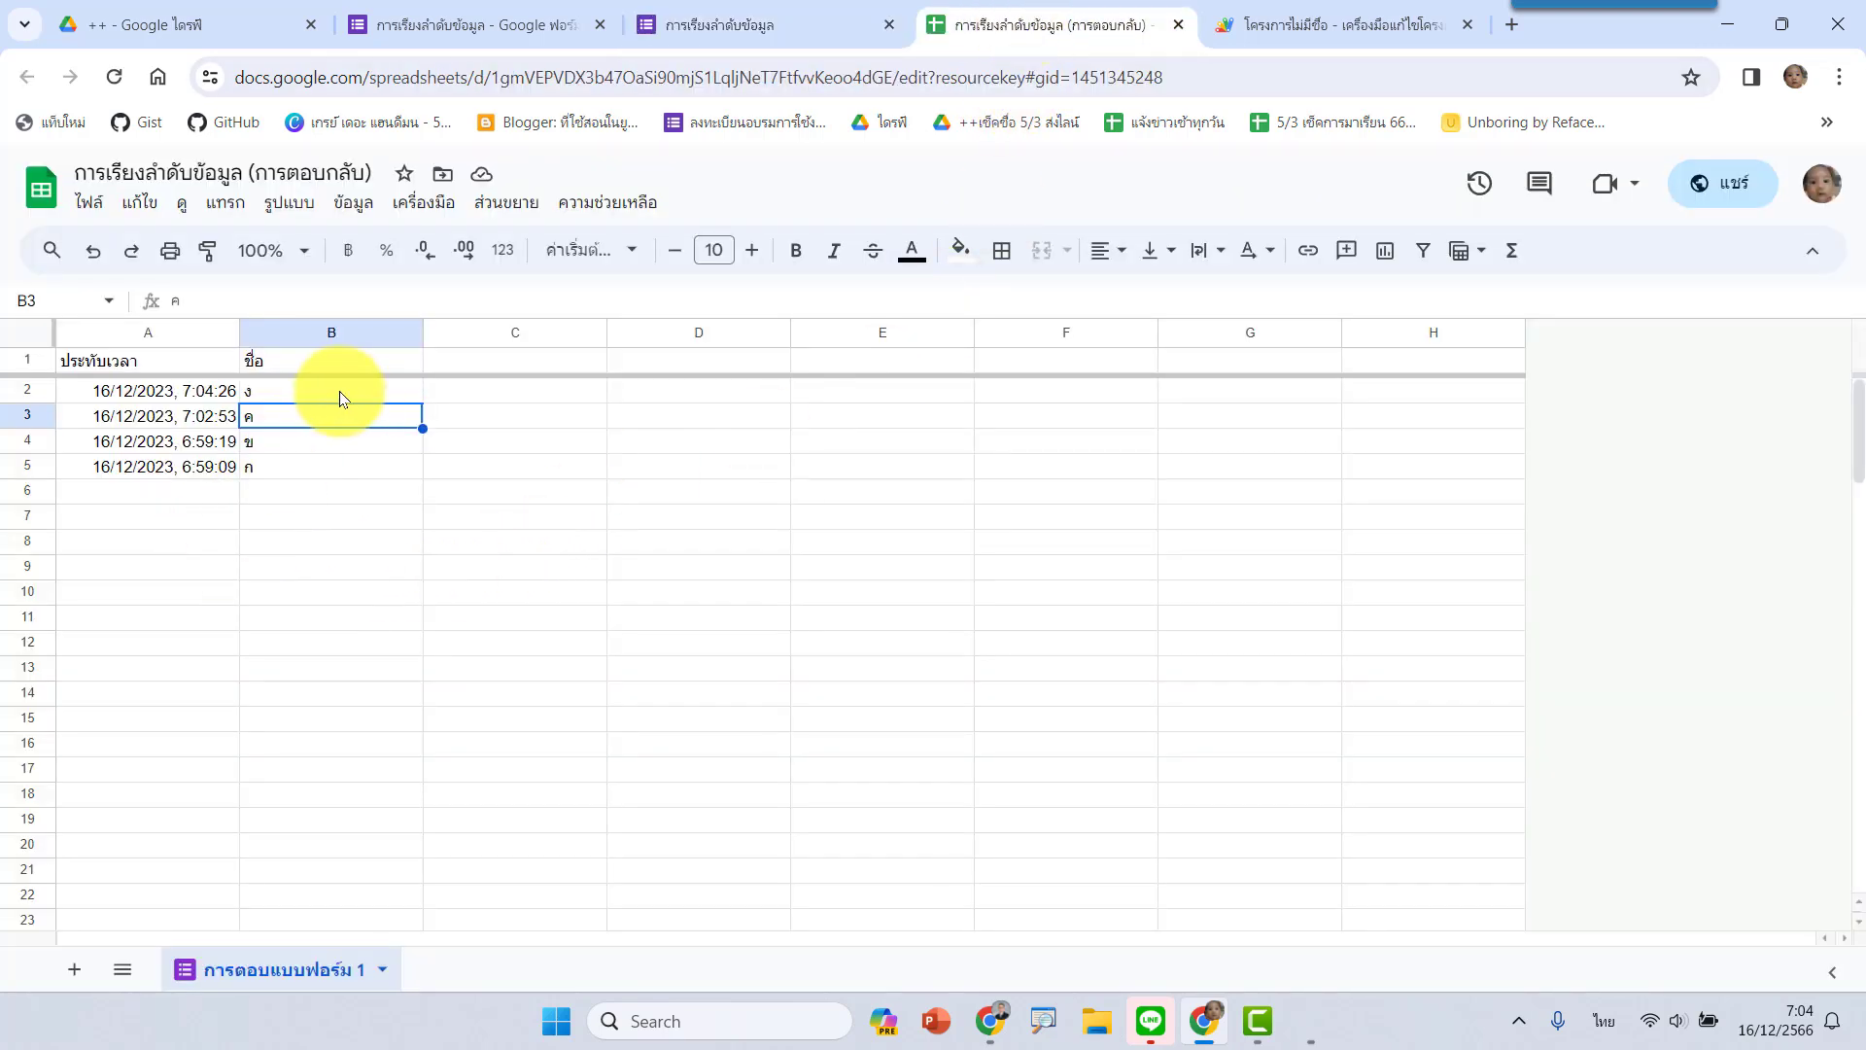
left_click(333, 394)
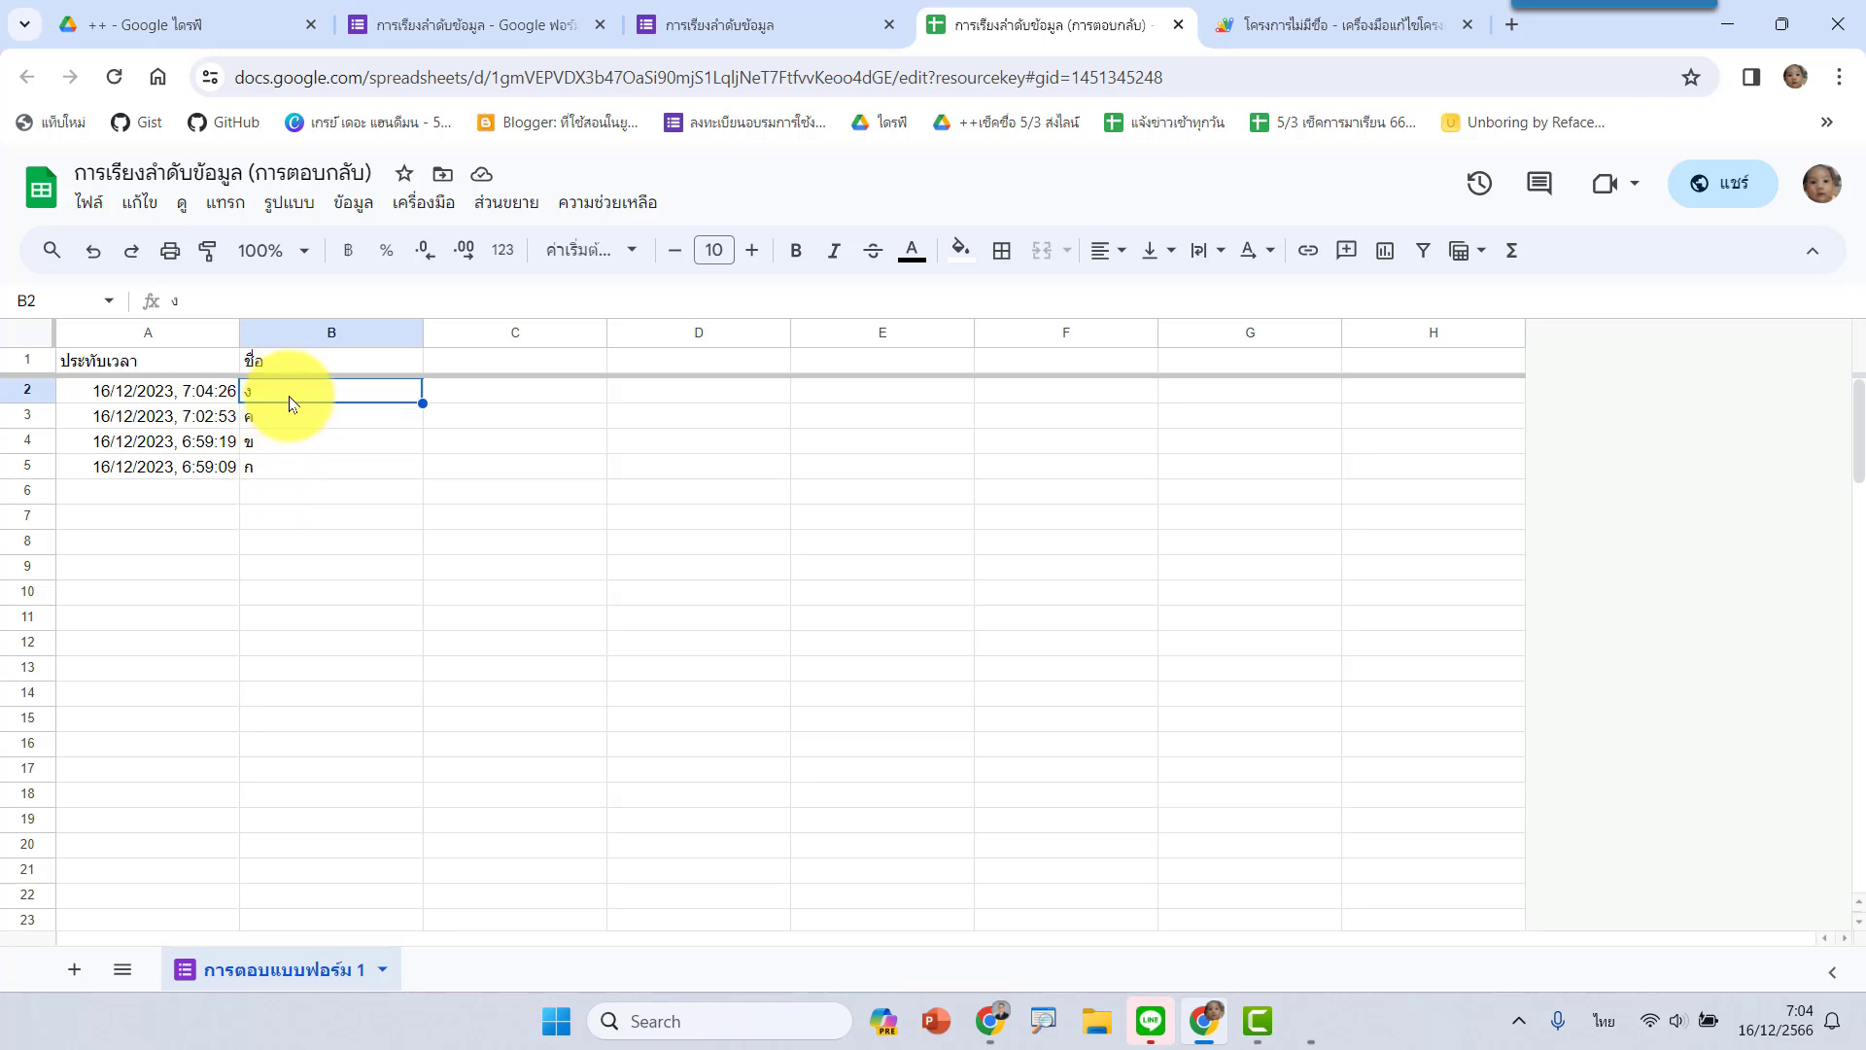
Submit a second response named จ and verify the sheet sorted it to the top.
left_click(699, 24)
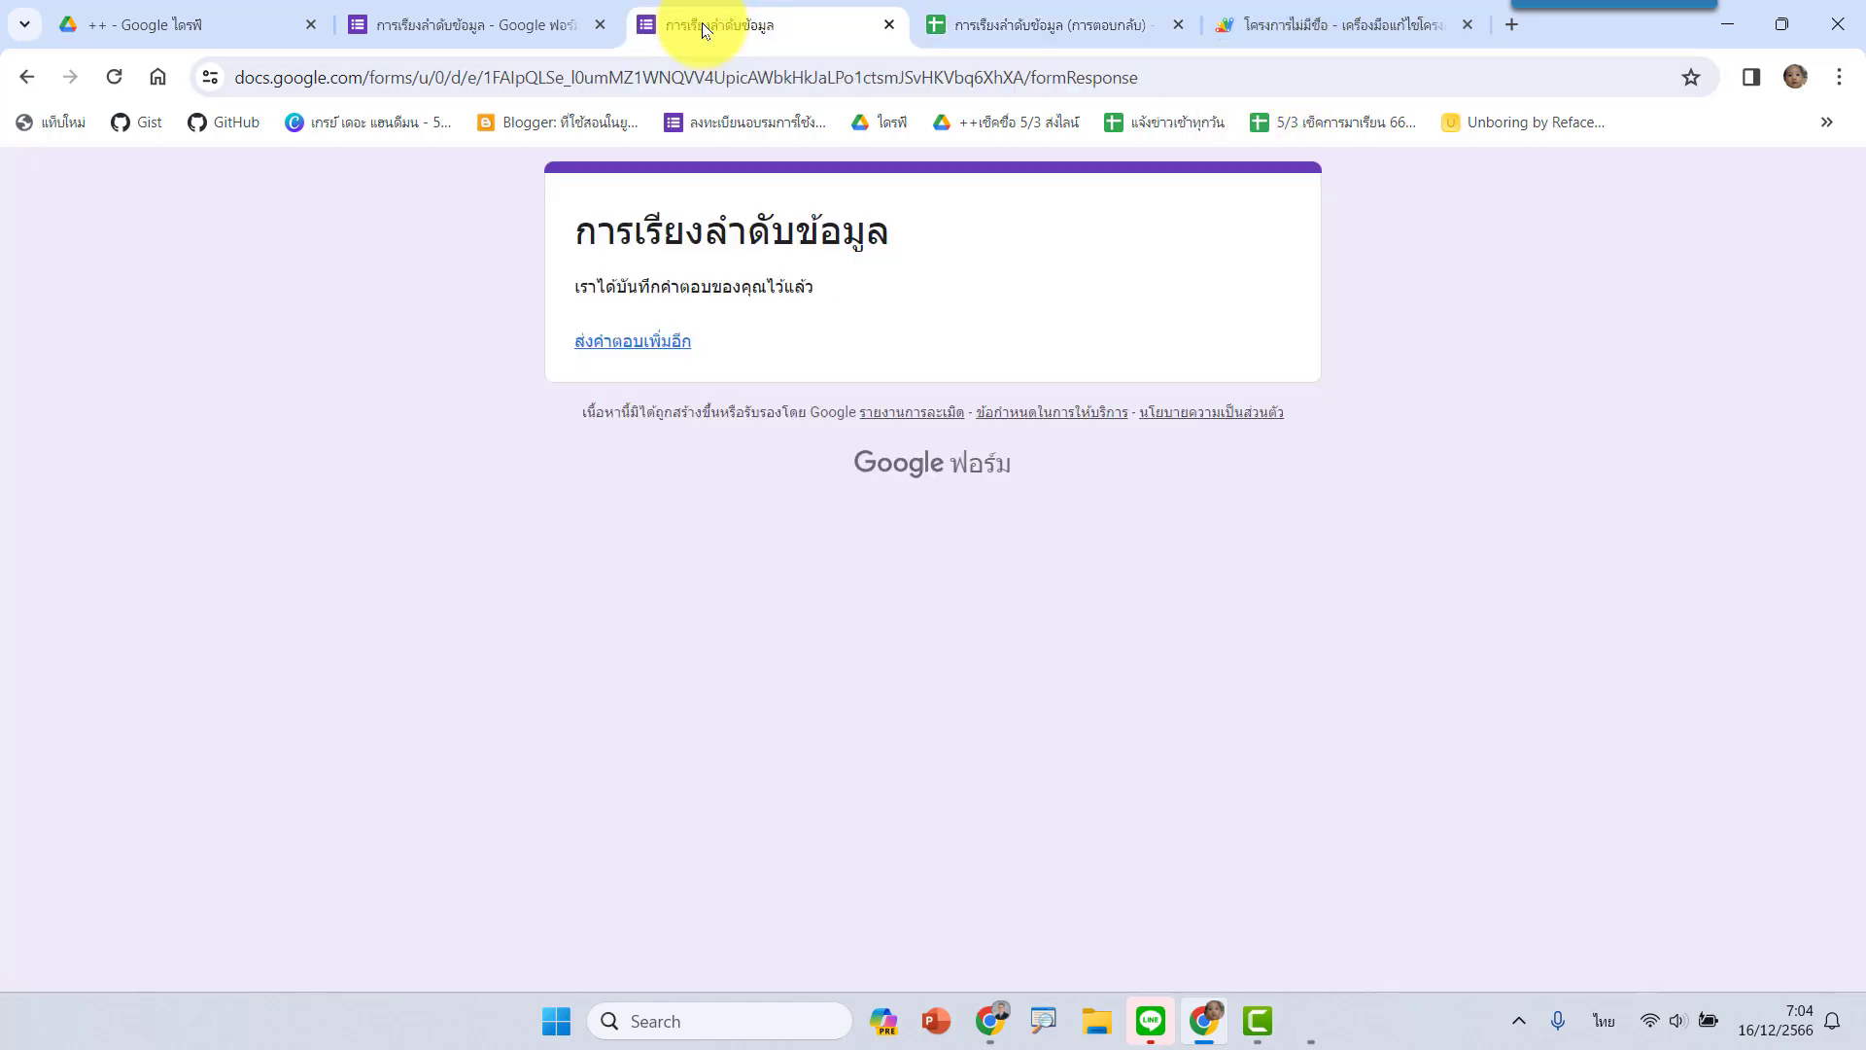
left_click(662, 342)
left_click(623, 467)
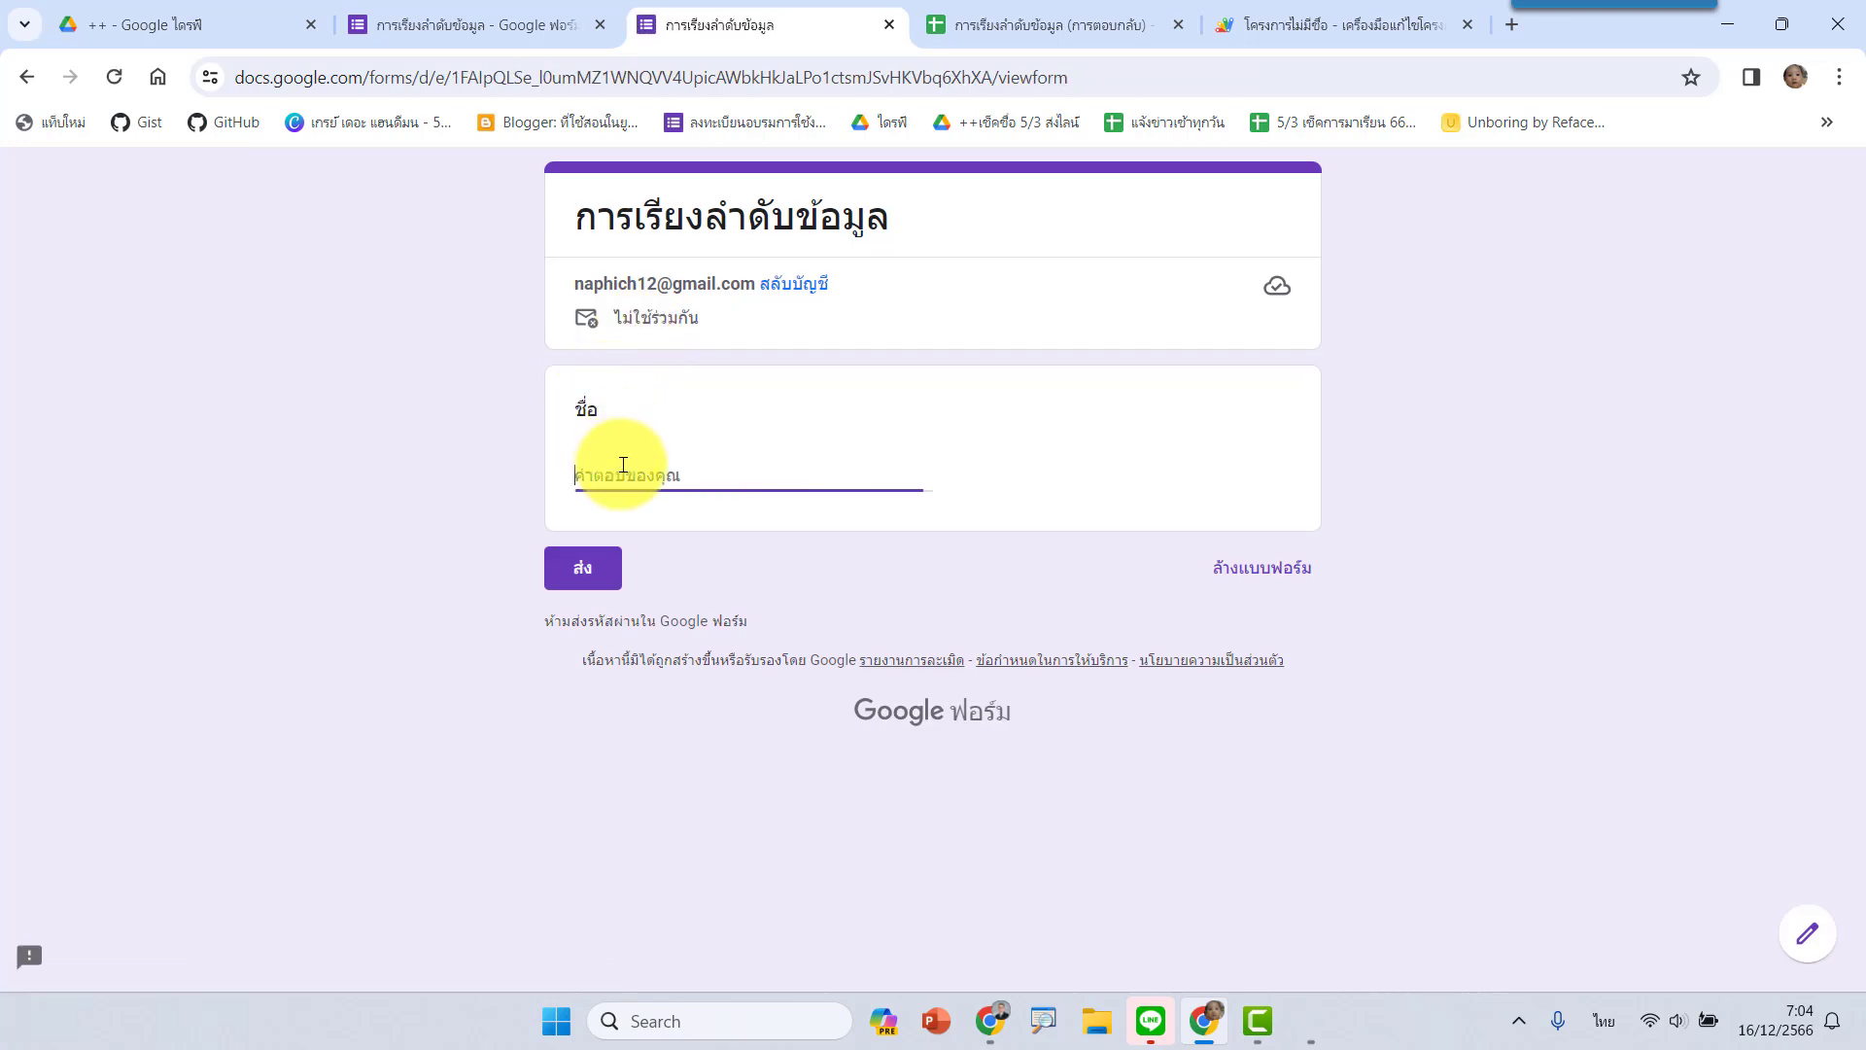
type("ง")
left_click(589, 564)
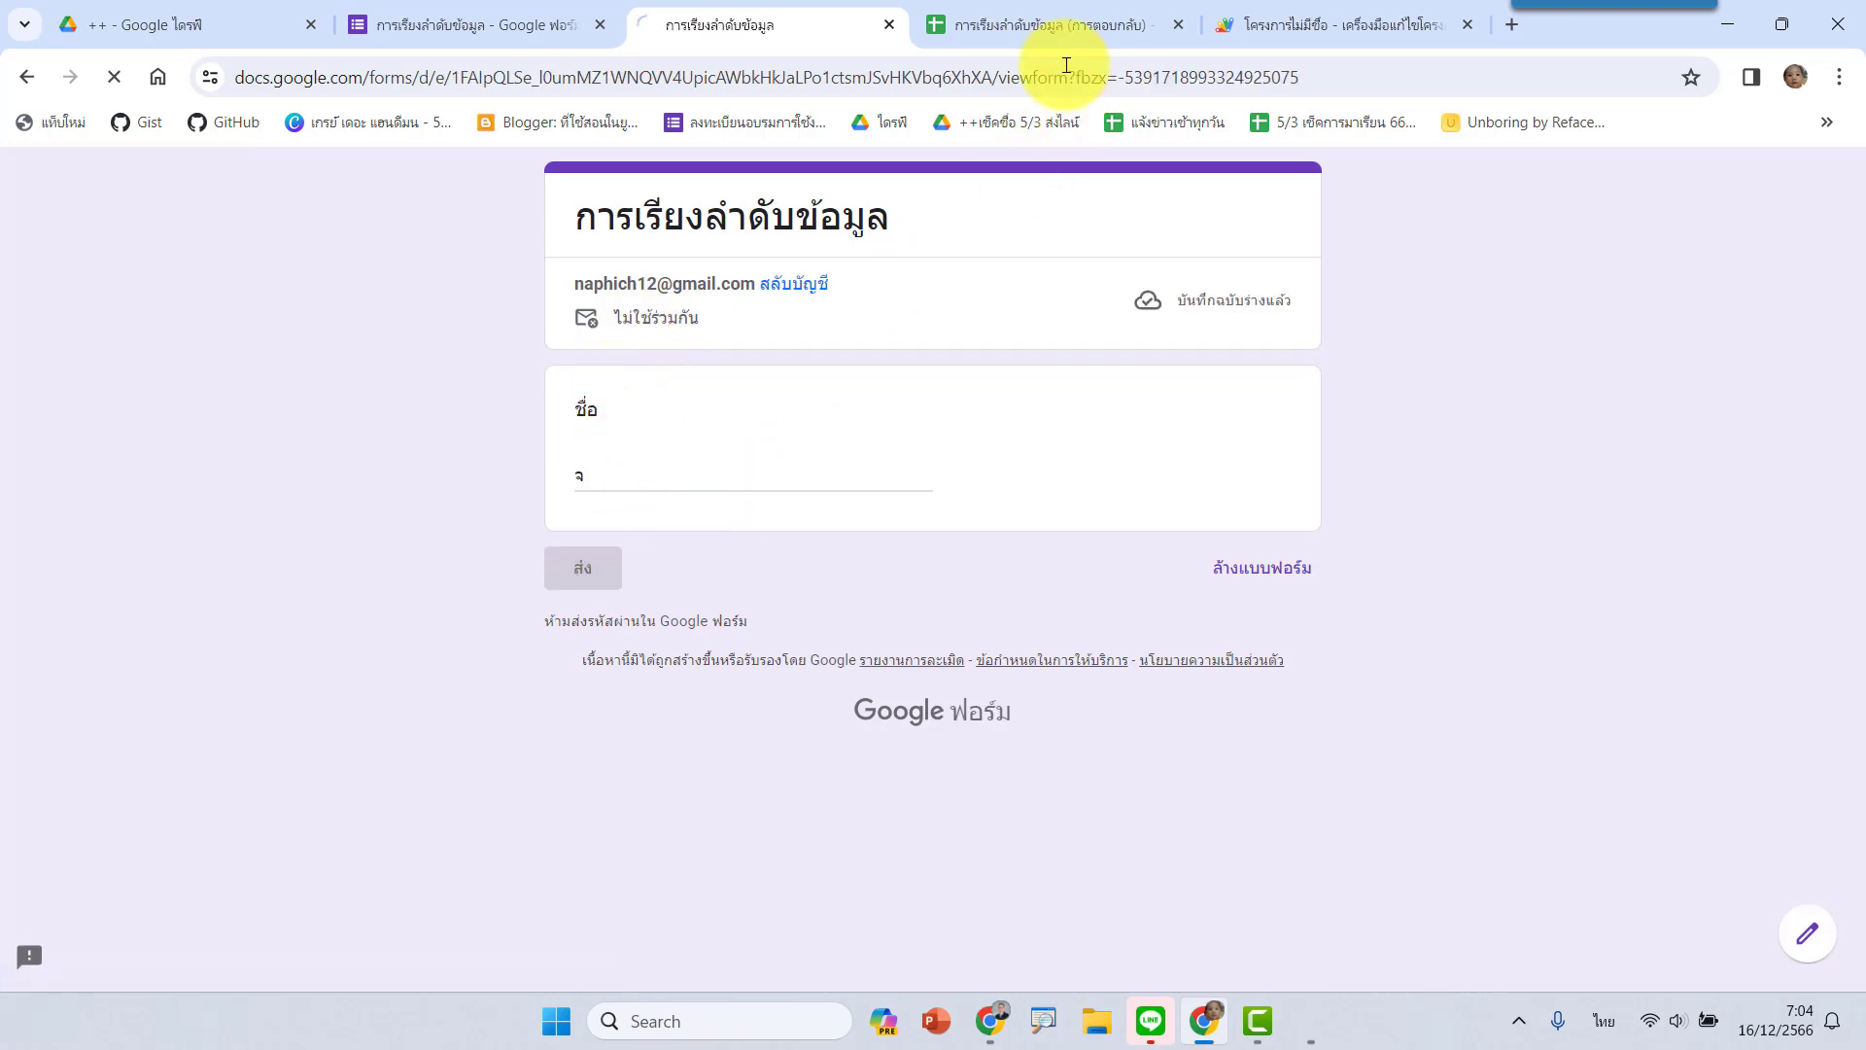
left_click(1033, 14)
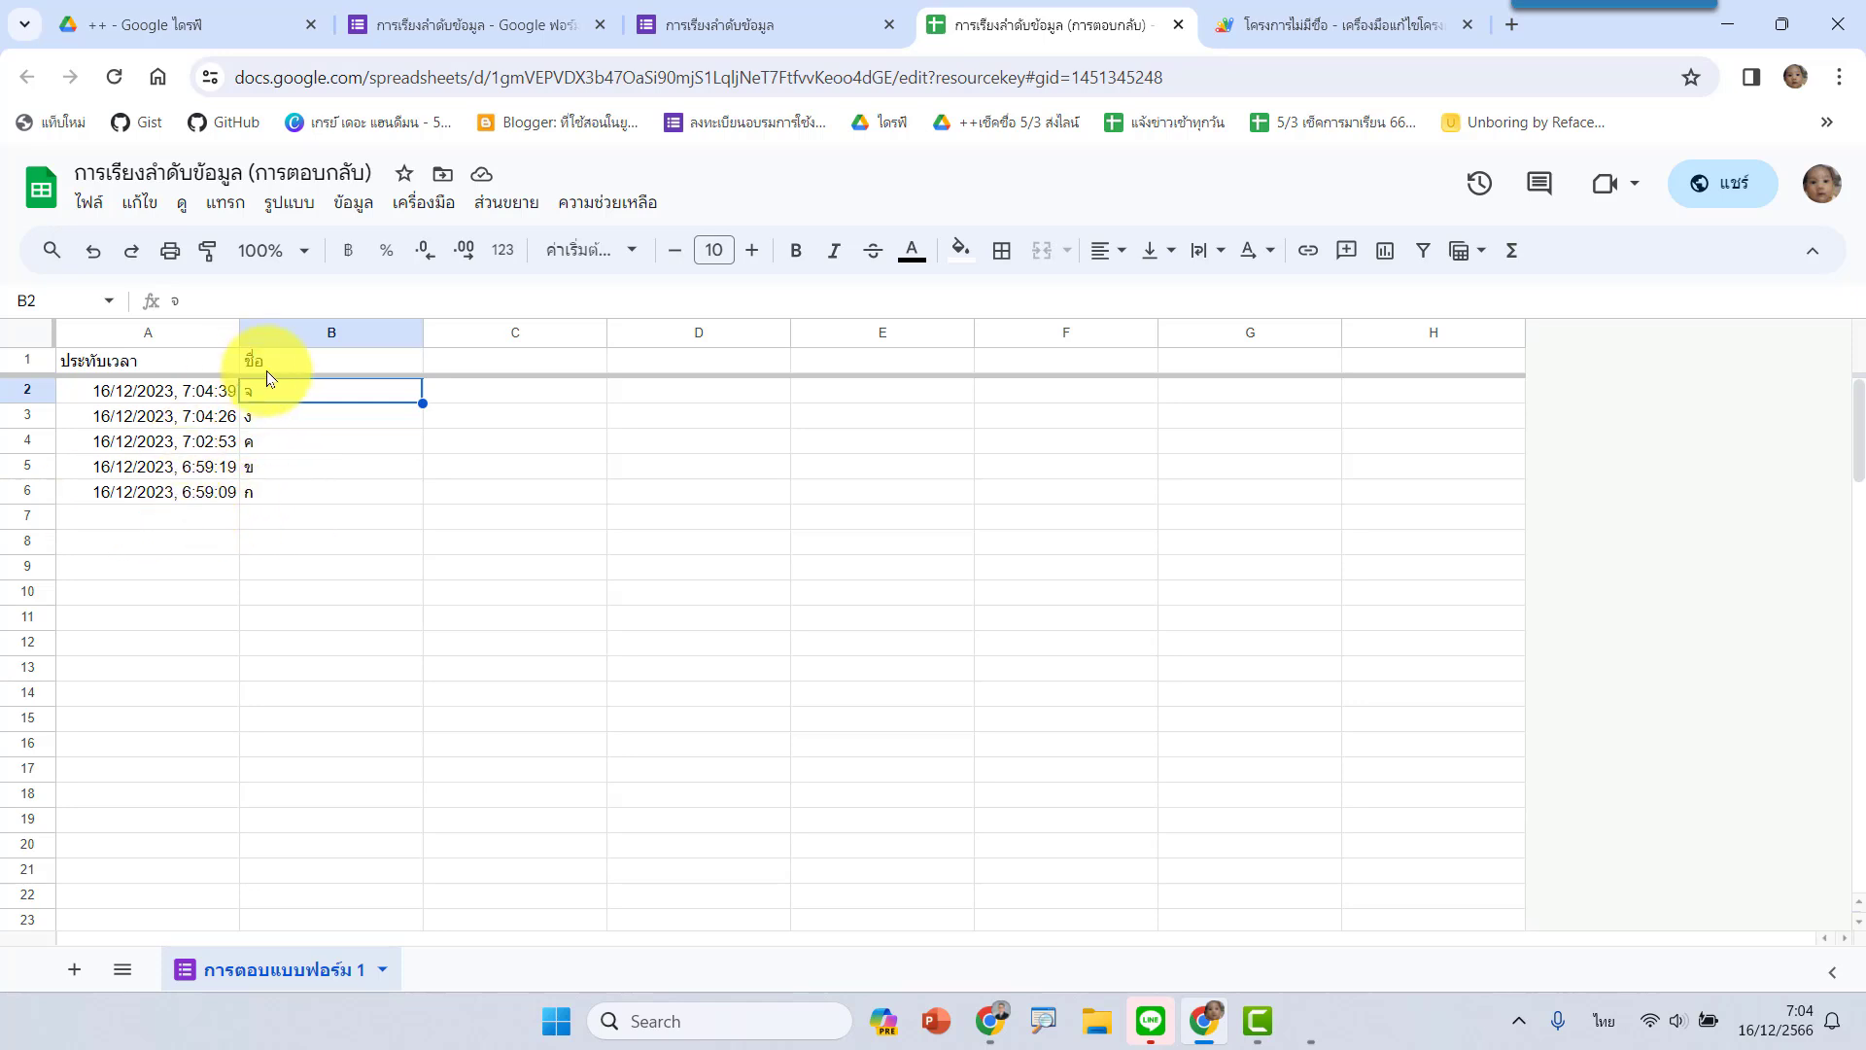
left_click(1285, 19)
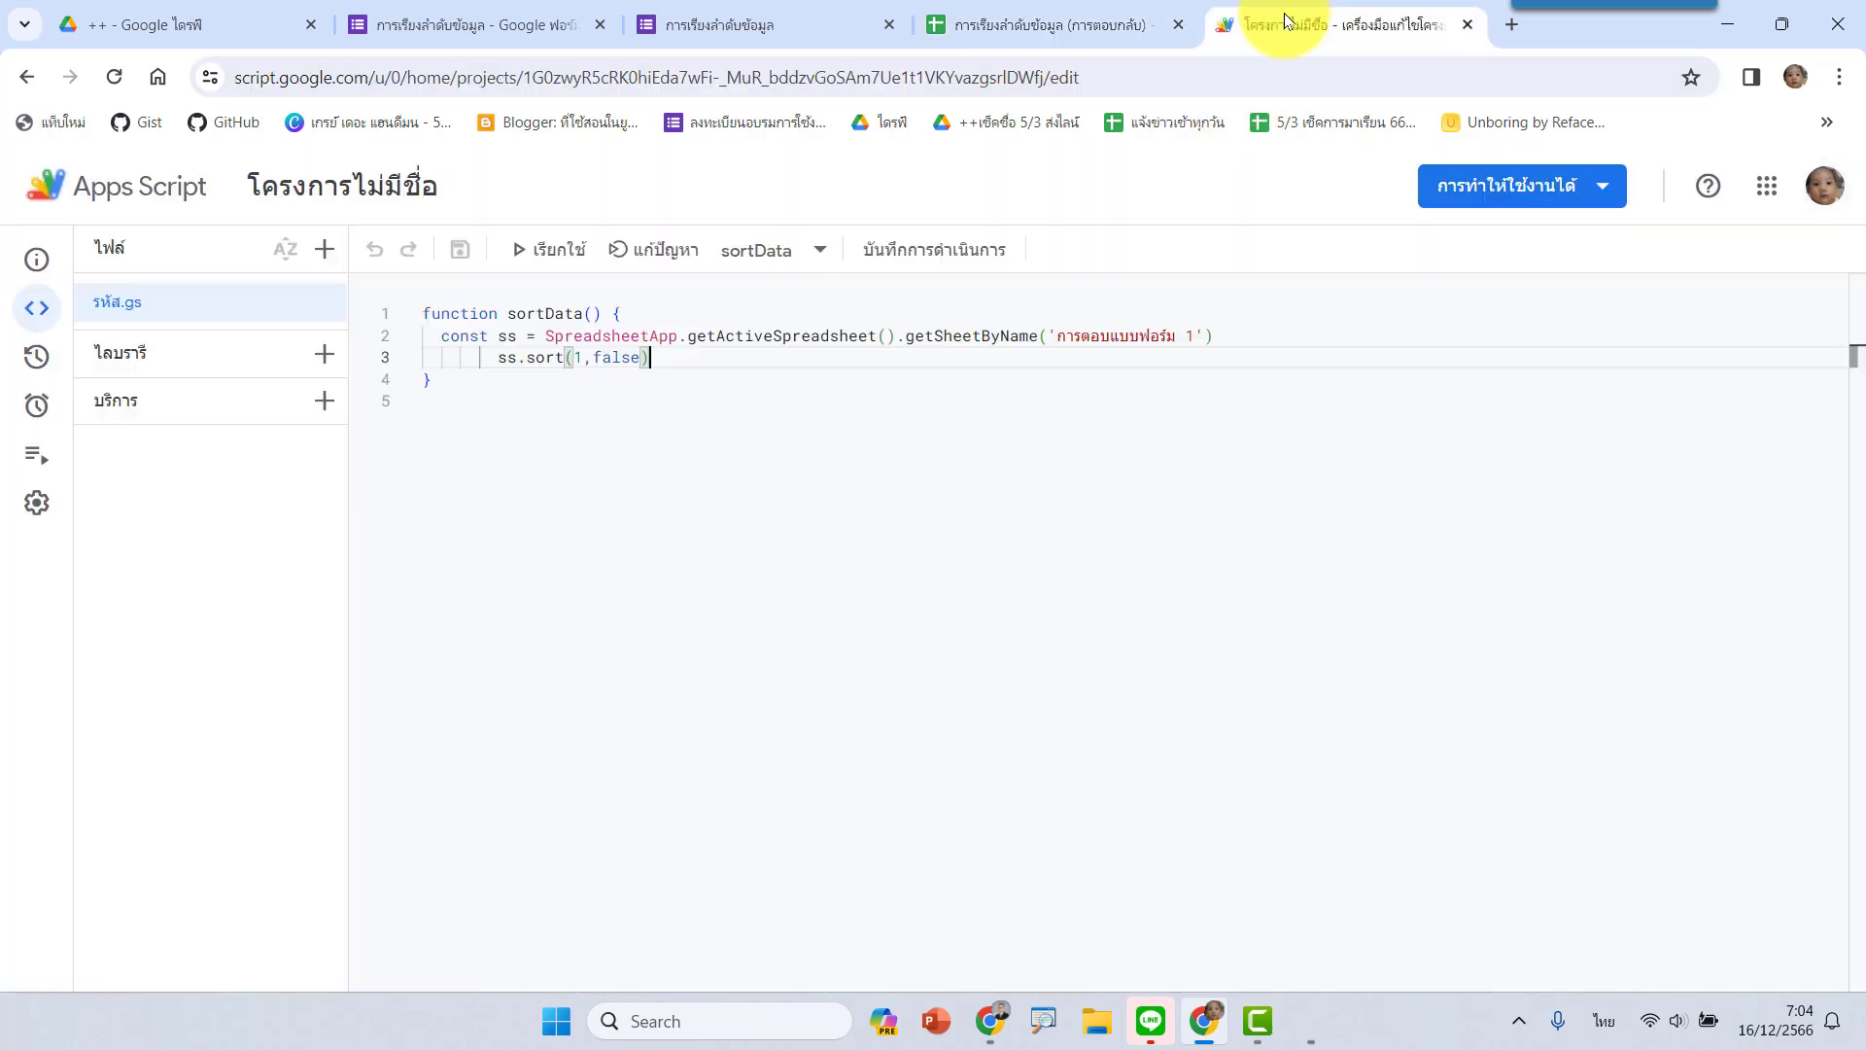
left_click(596, 573)
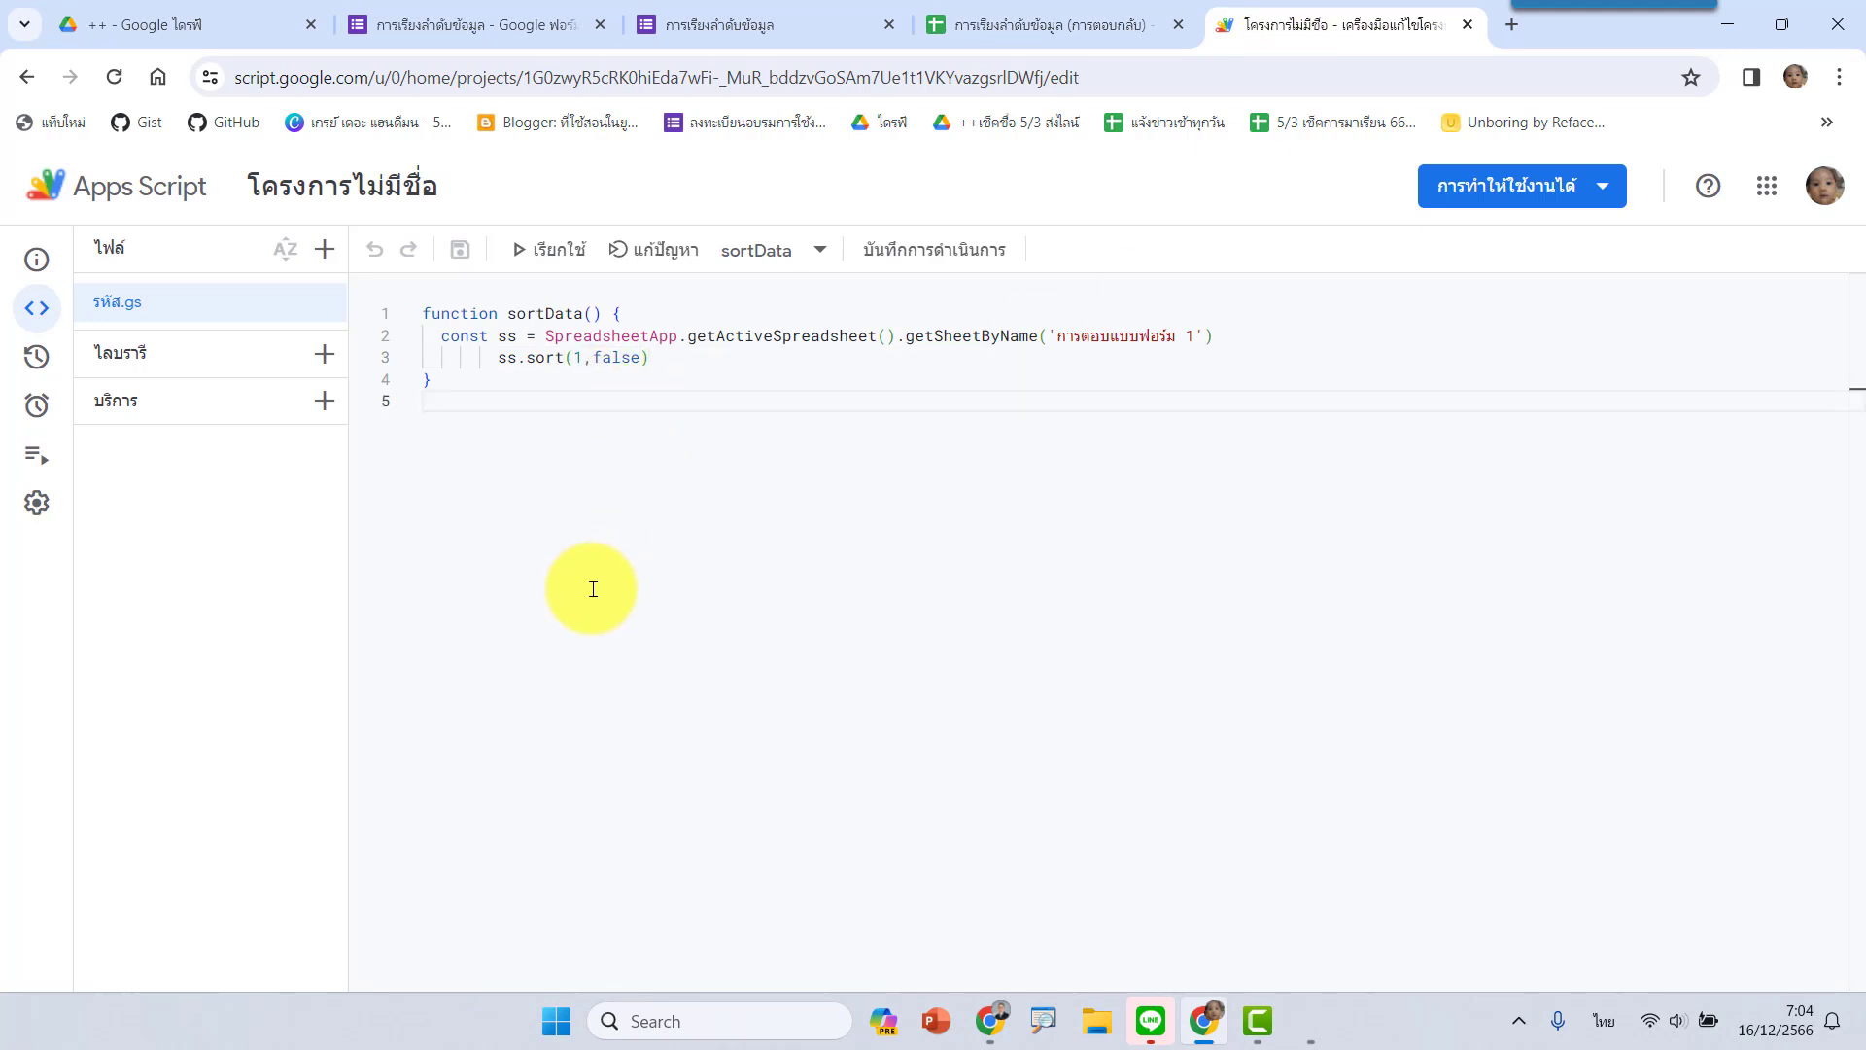